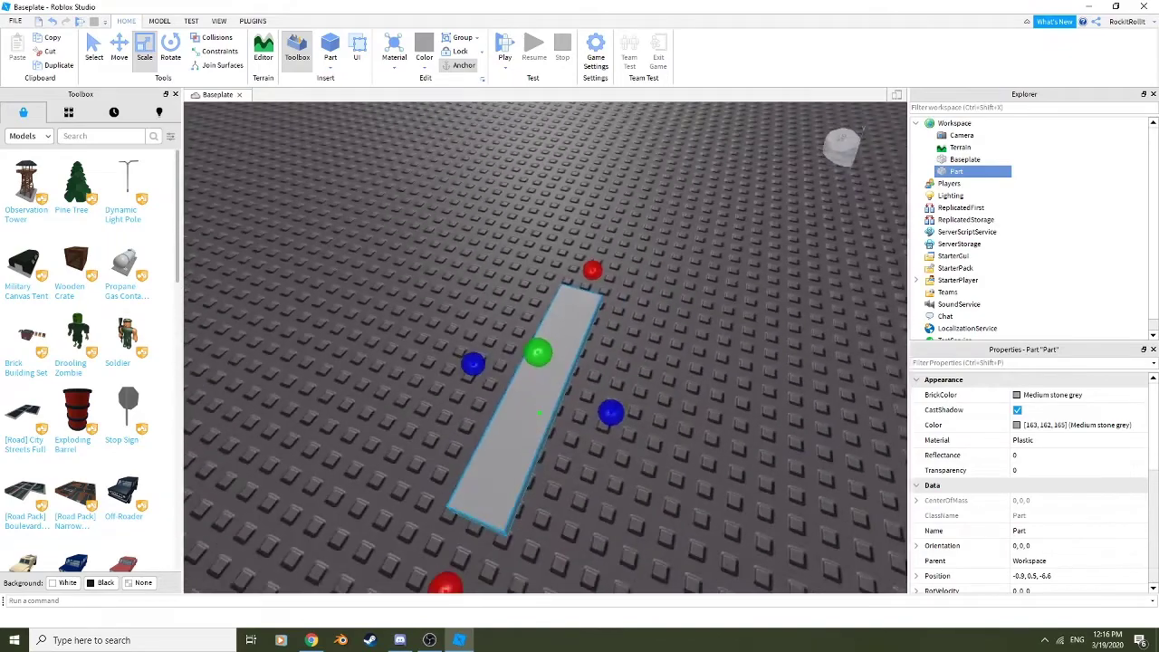
# Scale the flat part wider and taller to form an upright block on the baseplate
pyautogui.moveTo(607, 409); pyautogui.dragTo(556, 419)
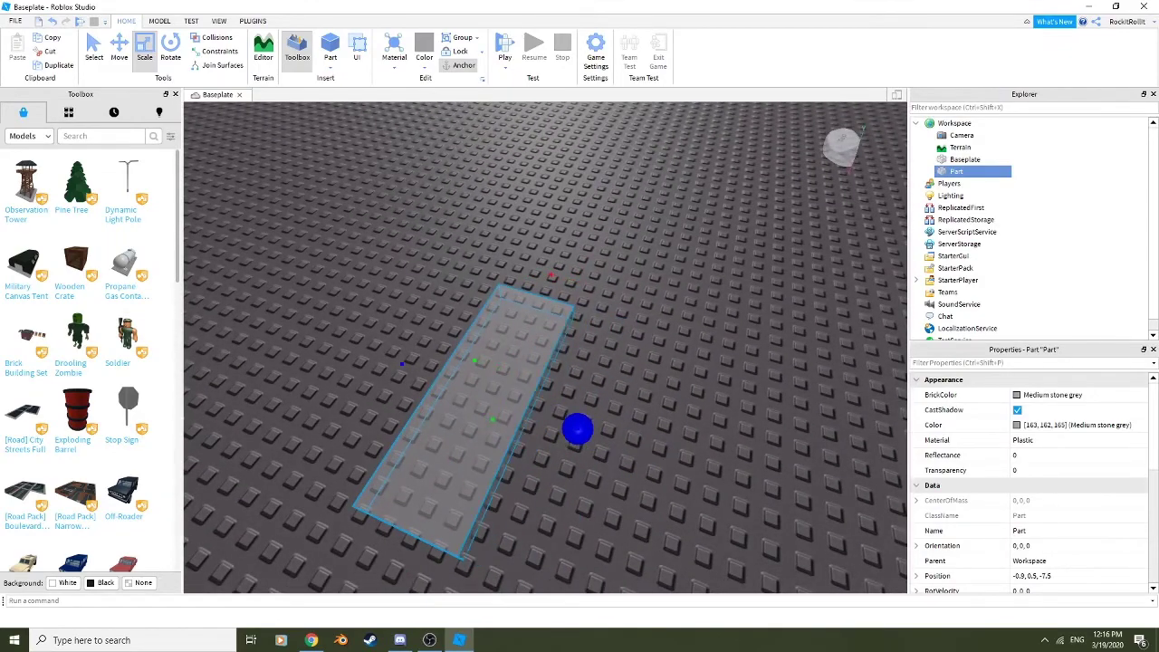
pyautogui.moveTo(555, 419); pyautogui.dragTo(634, 425, button='right')
pyautogui.scroll(-2, 543, 398)
pyautogui.moveTo(536, 380); pyautogui.dragTo(531, 259)
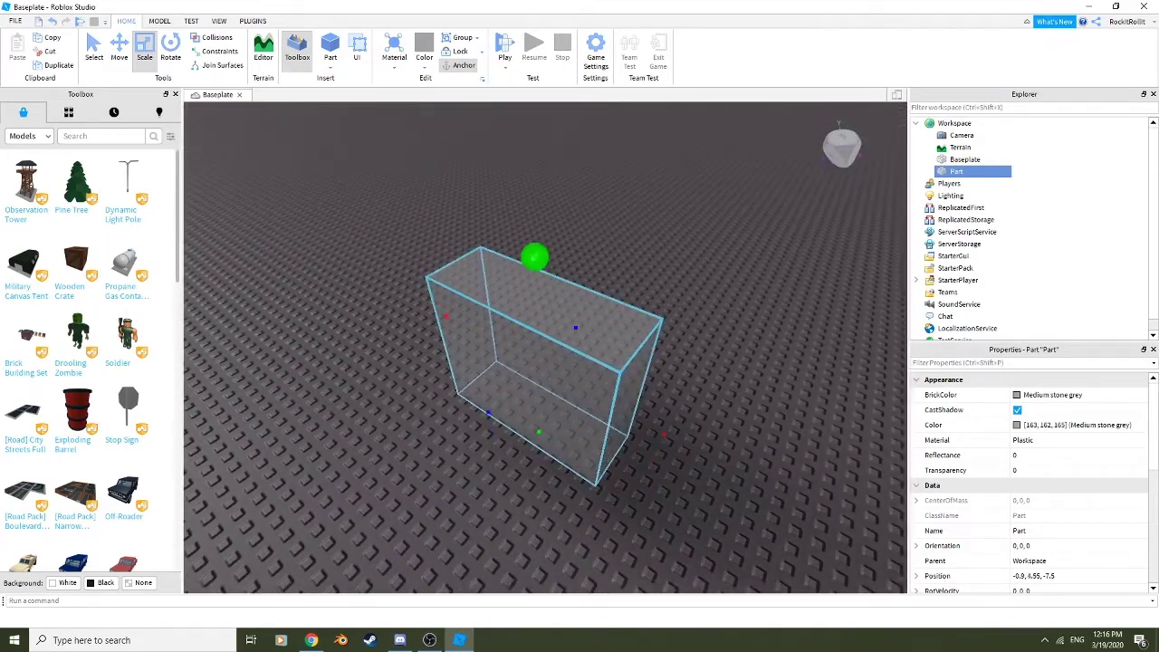
# Scale the block longer and taller to form a large, wall-like panel
pyautogui.scroll(3, 543, 348)
pyautogui.scroll(-3, 544, 347)
pyautogui.moveTo(543, 348); pyautogui.dragTo(508, 348, button='right')
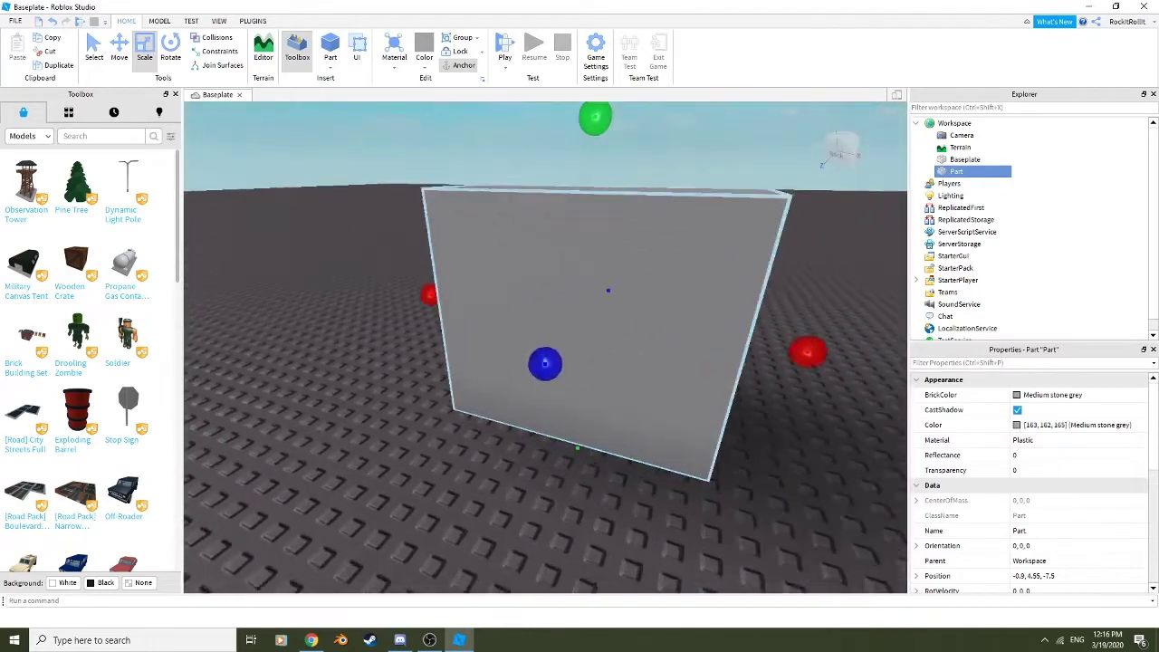
pyautogui.scroll(-2, 543, 348)
pyautogui.moveTo(717, 349); pyautogui.dragTo(760, 357)
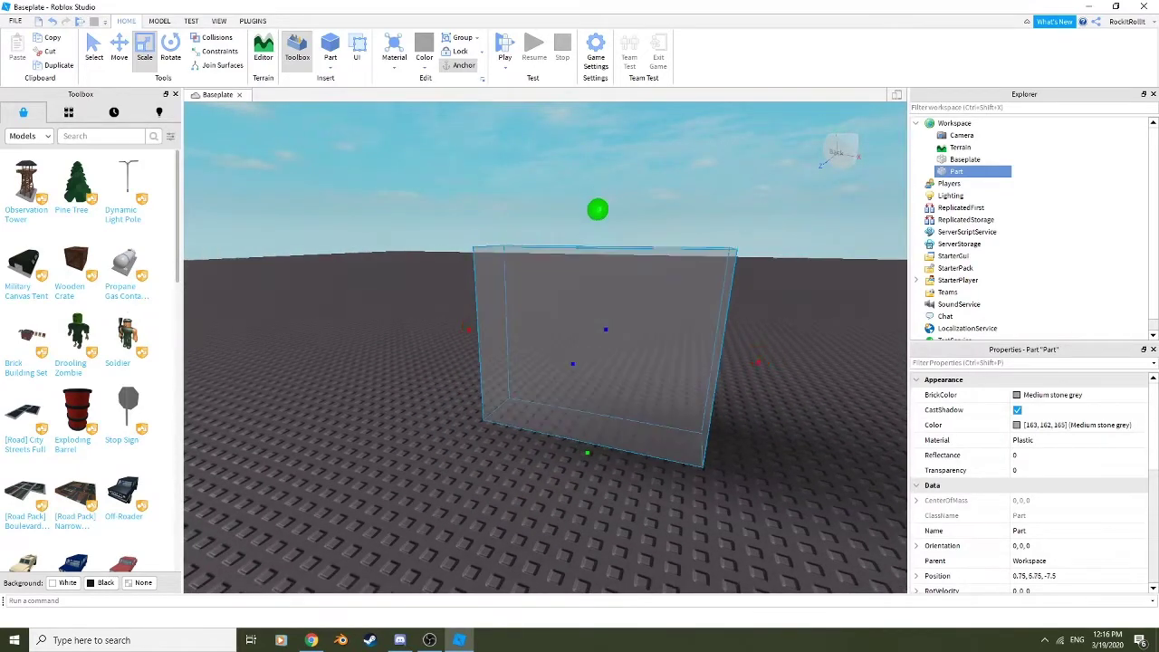
# Duplicate the panel and scale the copy into a narrow vertical strip protruding slightly from the panel's left front edge
pyautogui.hotkey('ctrl', 'd')
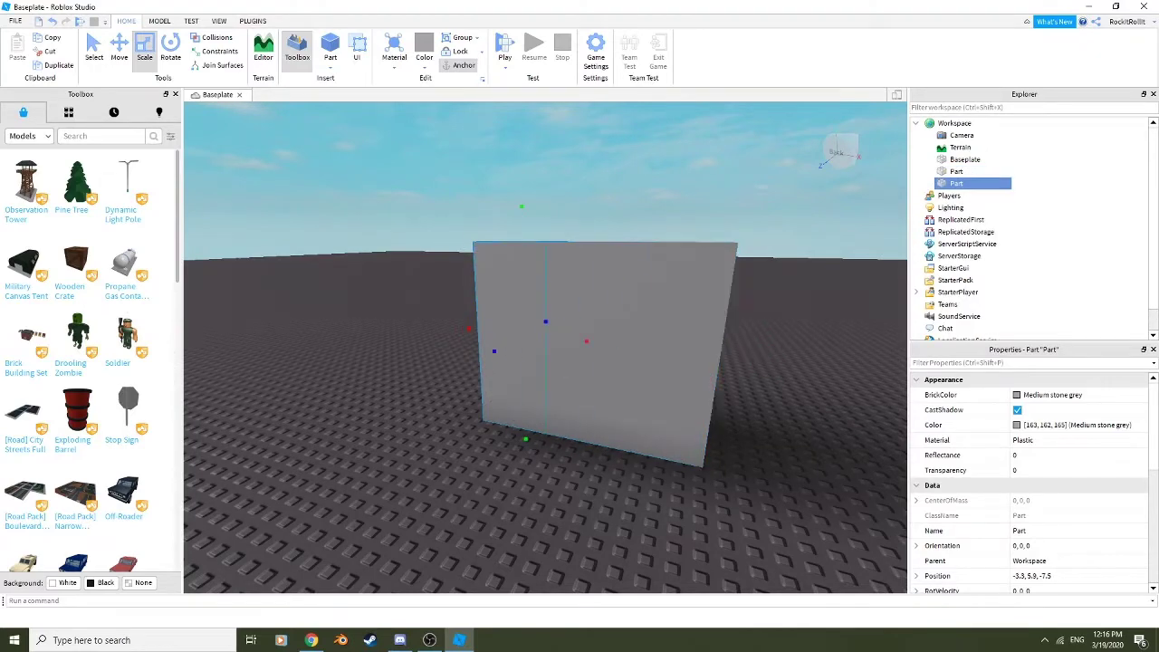
pyautogui.moveTo(474, 348); pyautogui.dragTo(468, 351)
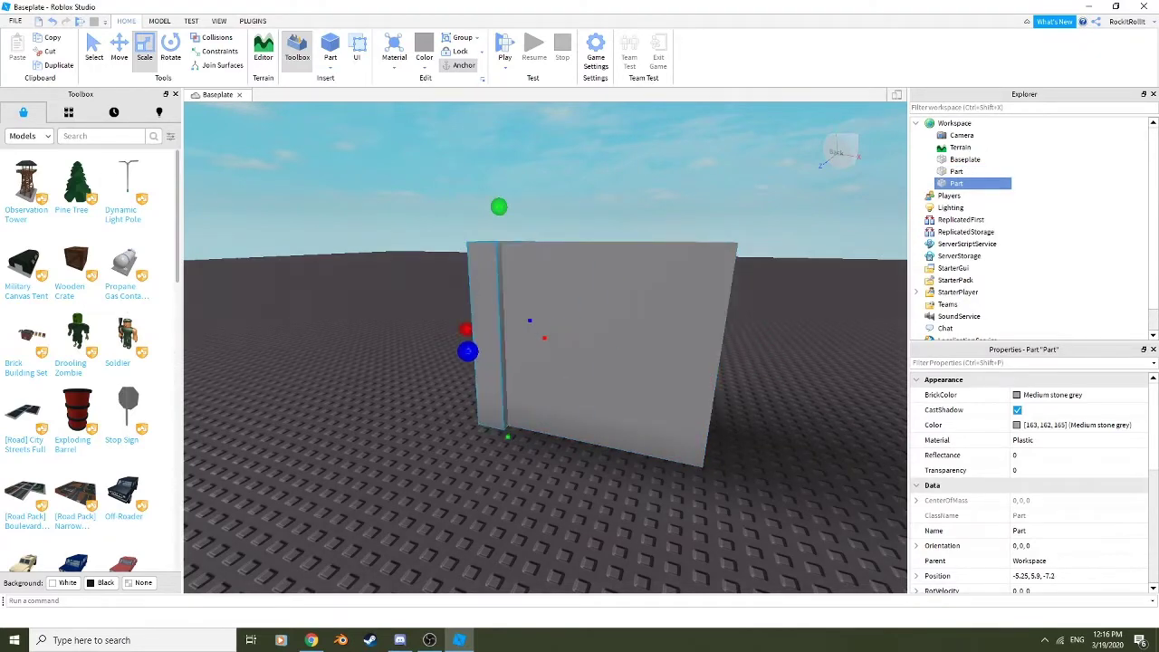
pyautogui.scroll(2, 467, 350)
pyautogui.moveTo(467, 351)
pyautogui.mouseDown(button='right')
pyautogui.moveTo(480, 351)
pyautogui.moveTo(449, 350)
pyautogui.mouseUp(button='right')
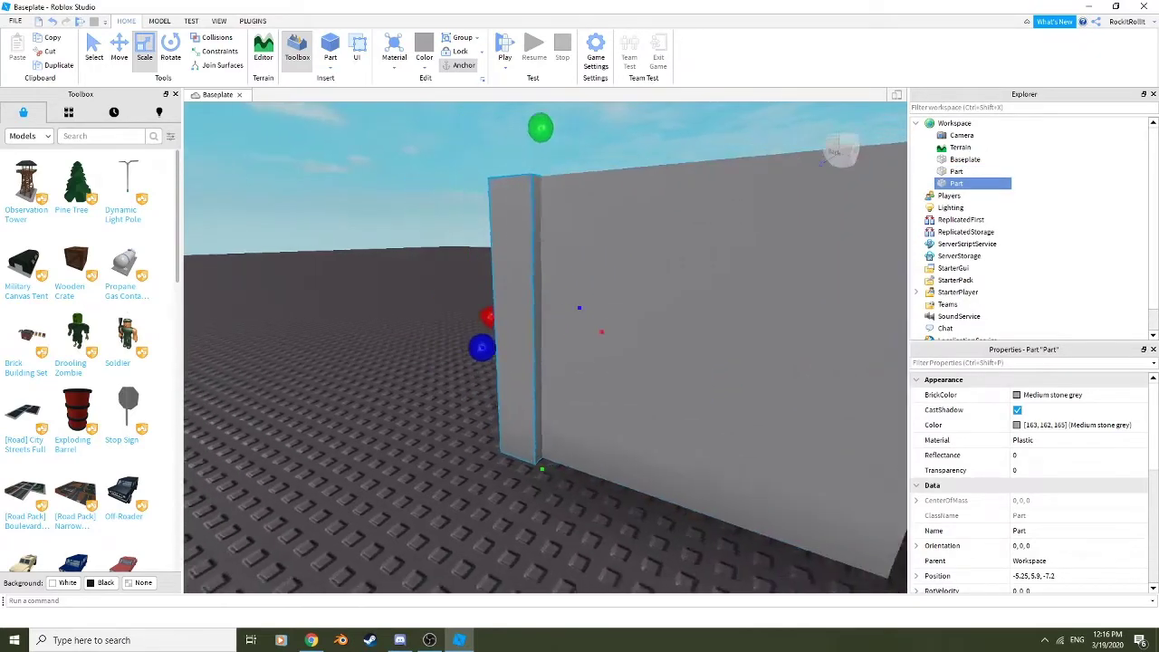
# Duplicate the vertical strip and scale the copy into a horizontal bar spanning the panel's top edge
pyautogui.press('d')
pyautogui.scroll(1, 545, 348)
pyautogui.scroll(-1, 546, 347)
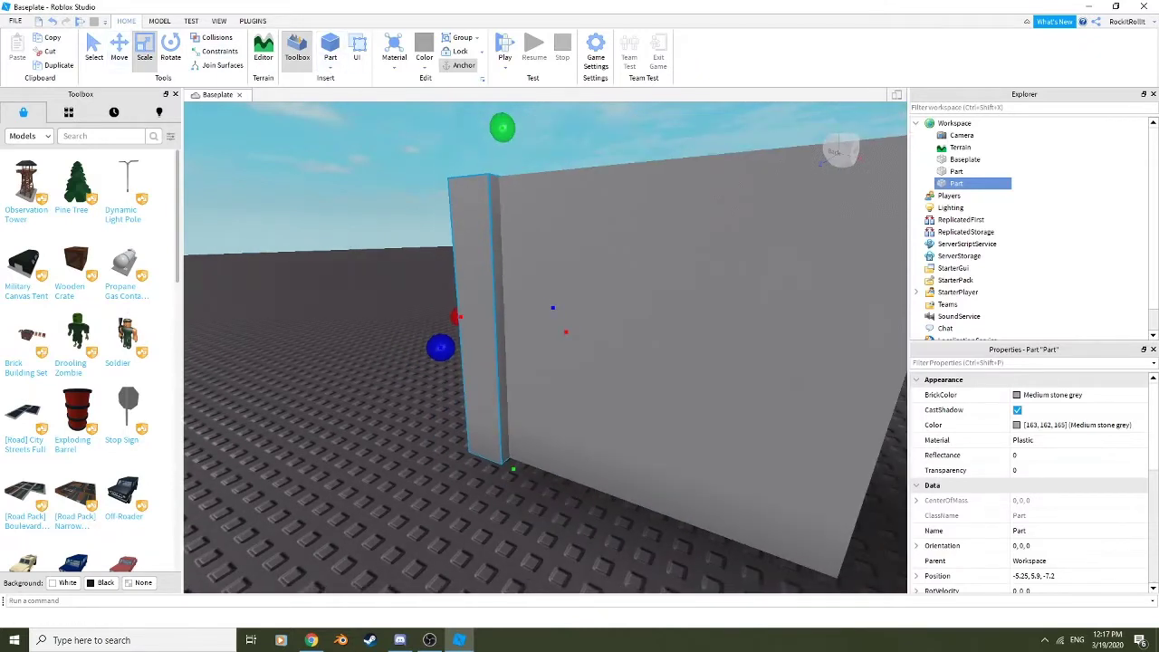
pyautogui.moveTo(481, 326); pyautogui.dragTo(521, 311, button='right')
pyautogui.hotkey('ctrl', 'd')
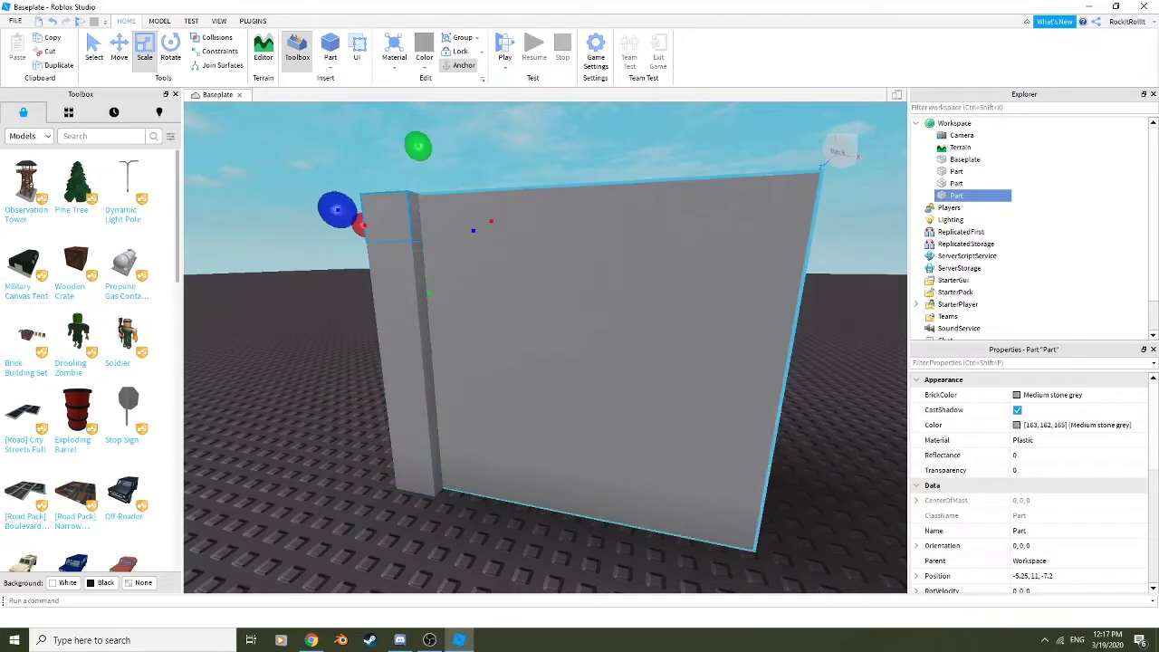
pyautogui.press('d')
pyautogui.moveTo(491, 221); pyautogui.dragTo(586, 210)
# Duplicate the vertical side strip and move the copy to the panel's opposite edge
pyautogui.press('a')
pyautogui.click(364, 353)
pyautogui.hotkey('ctrl', 'd')
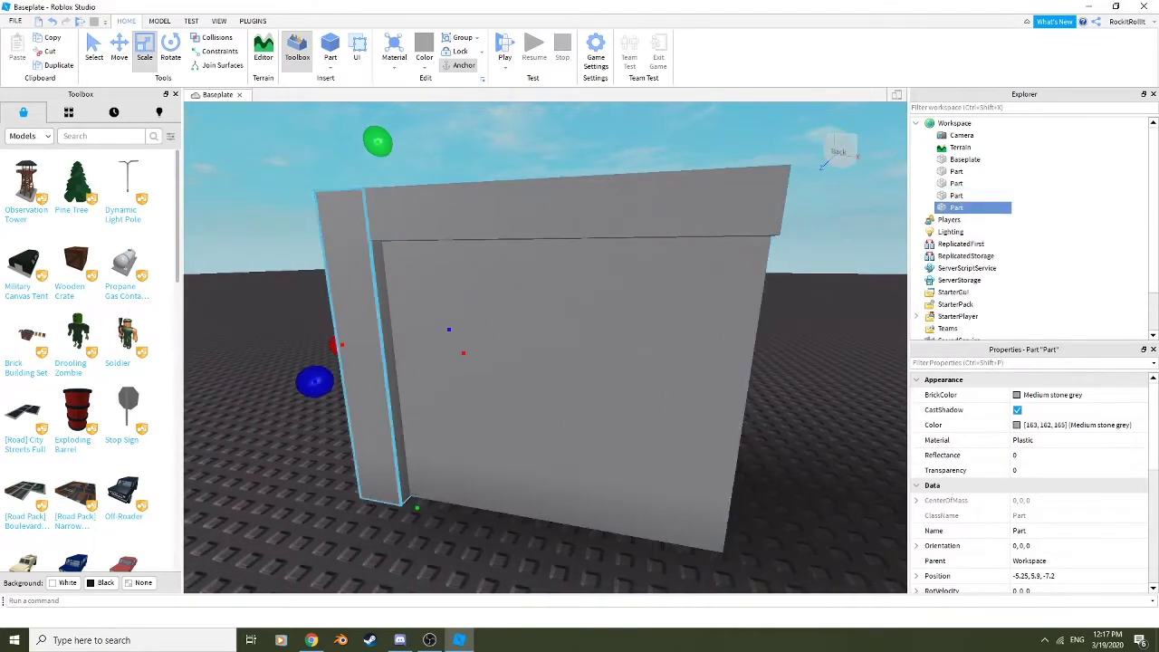
pyautogui.click(120, 49)
pyautogui.press('d')
pyautogui.moveTo(487, 355); pyautogui.dragTo(728, 380)
# Duplicate the top bar and move the copy down to the panel's bottom edge to close the frame
pyautogui.press('a')
pyautogui.click(616, 201)
pyautogui.hotkey('ctrl', 'd')
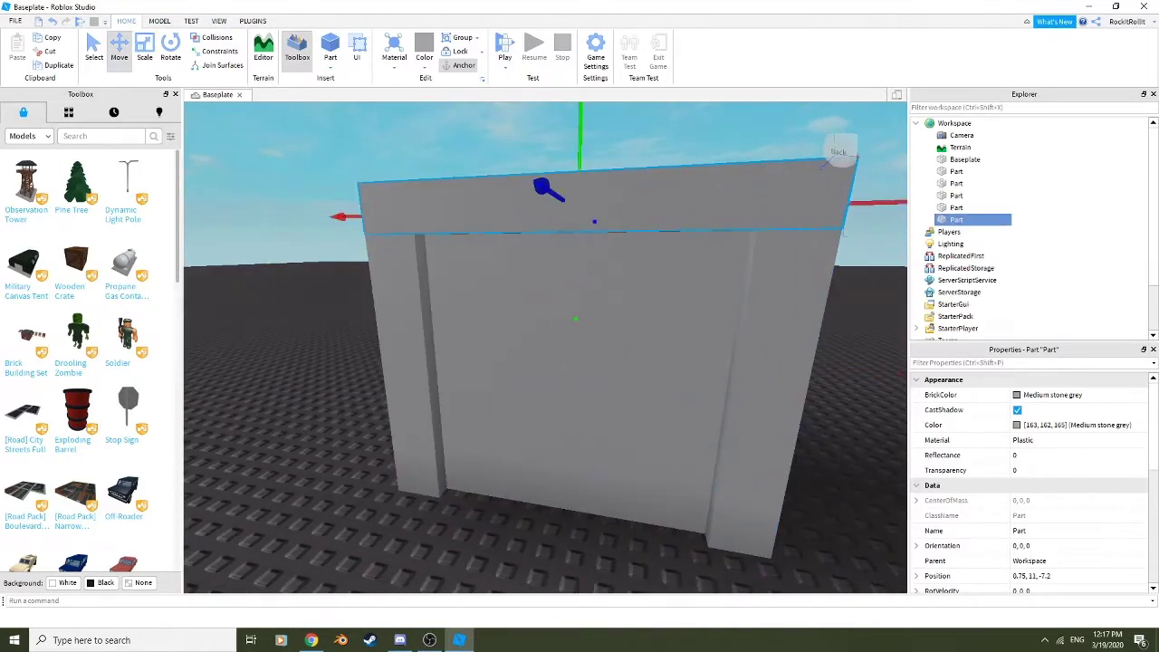
pyautogui.moveTo(581, 136); pyautogui.dragTo(574, 404)
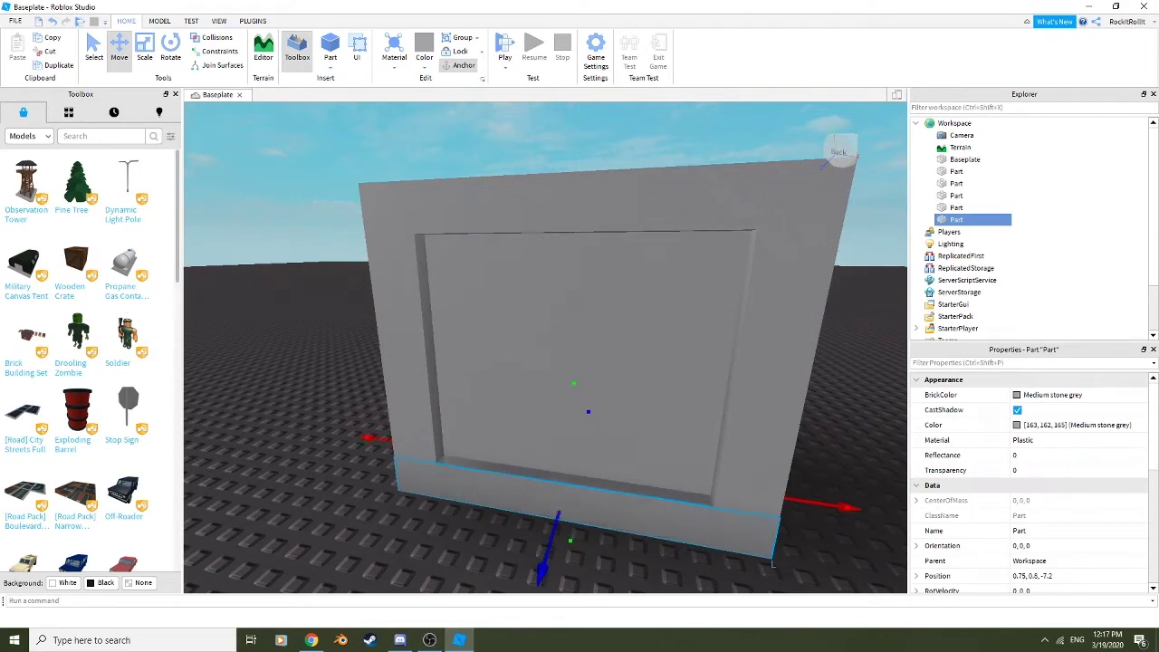
# Duplicate the large panel behind the frame and lower the copy's top toward the frame opening
pyautogui.press('s')
pyautogui.moveTo(574, 404); pyautogui.dragTo(544, 390, button='right')
pyautogui.press('w')
pyautogui.press('a')
pyautogui.press('w')
pyautogui.click(561, 389)
pyautogui.press('d')
pyautogui.click(145, 47)
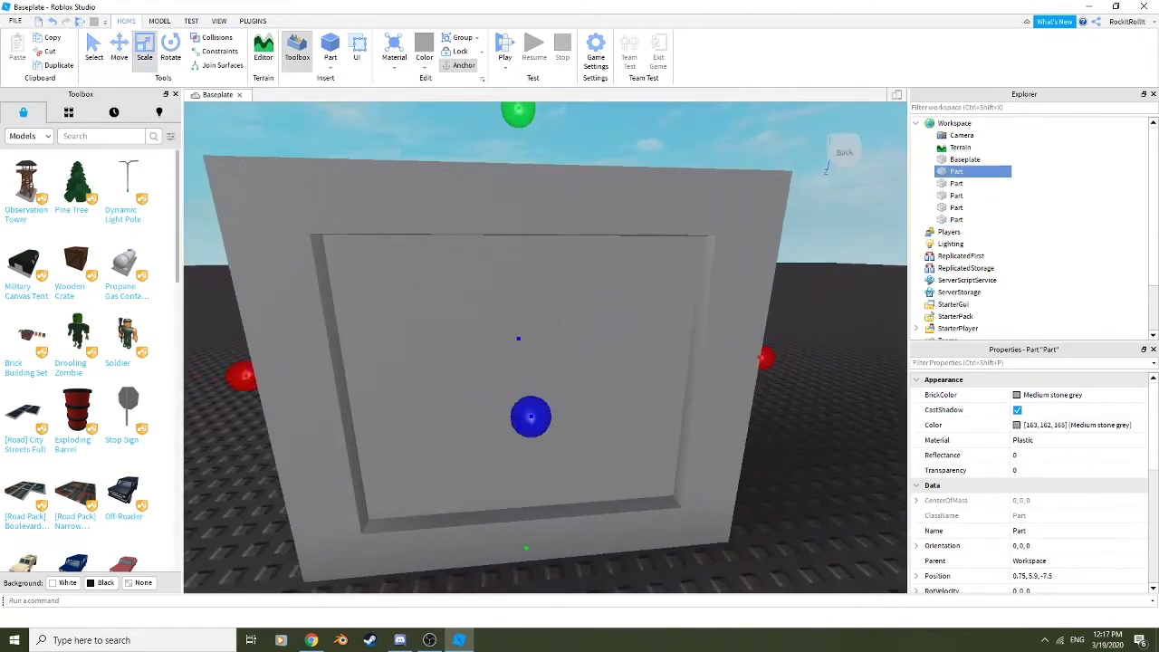
pyautogui.moveTo(507, 222); pyautogui.dragTo(494, 204, button='right')
pyautogui.hotkey('ctrl', 'd')
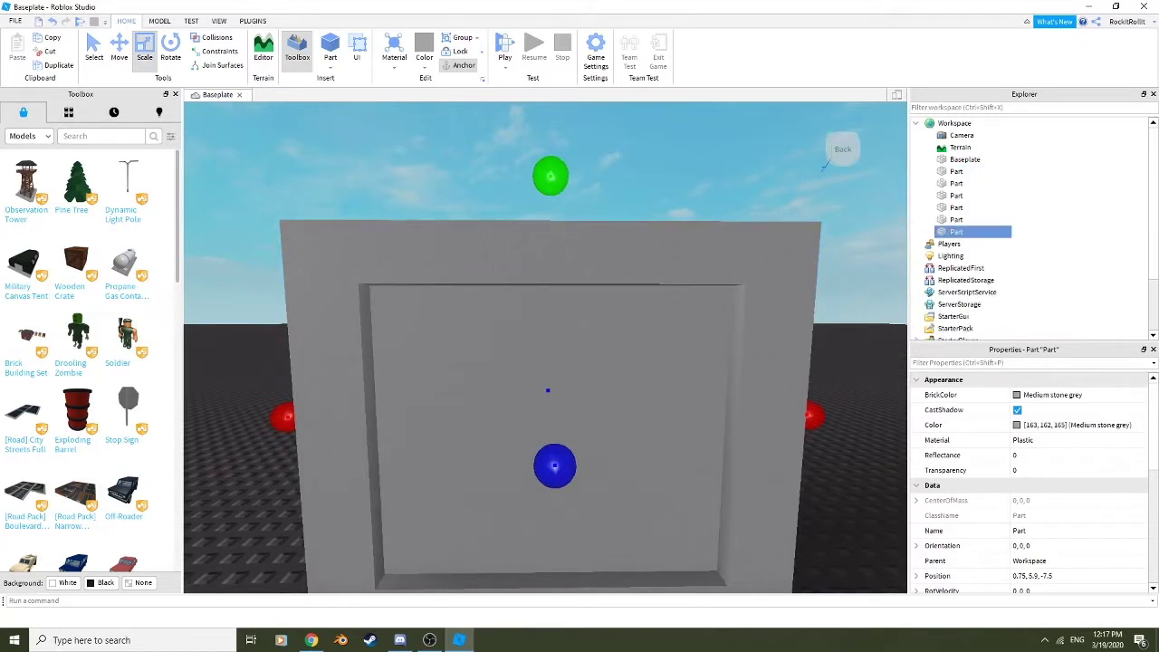
pyautogui.moveTo(551, 176); pyautogui.dragTo(551, 222)
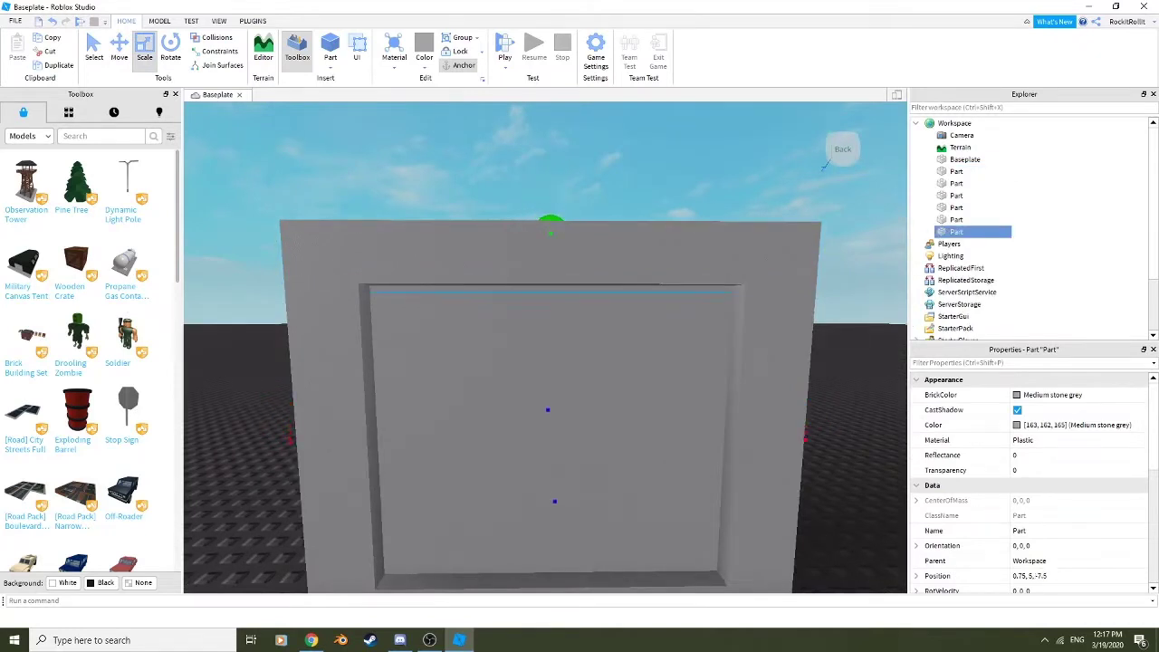
# Scale in the sides of the panel copy so that it fits inside the frame opening
pyautogui.press('a')
pyautogui.moveTo(426, 390); pyautogui.dragTo(430, 412, button='right')
pyautogui.moveTo(473, 409); pyautogui.dragTo(481, 404)
pyautogui.press('d')
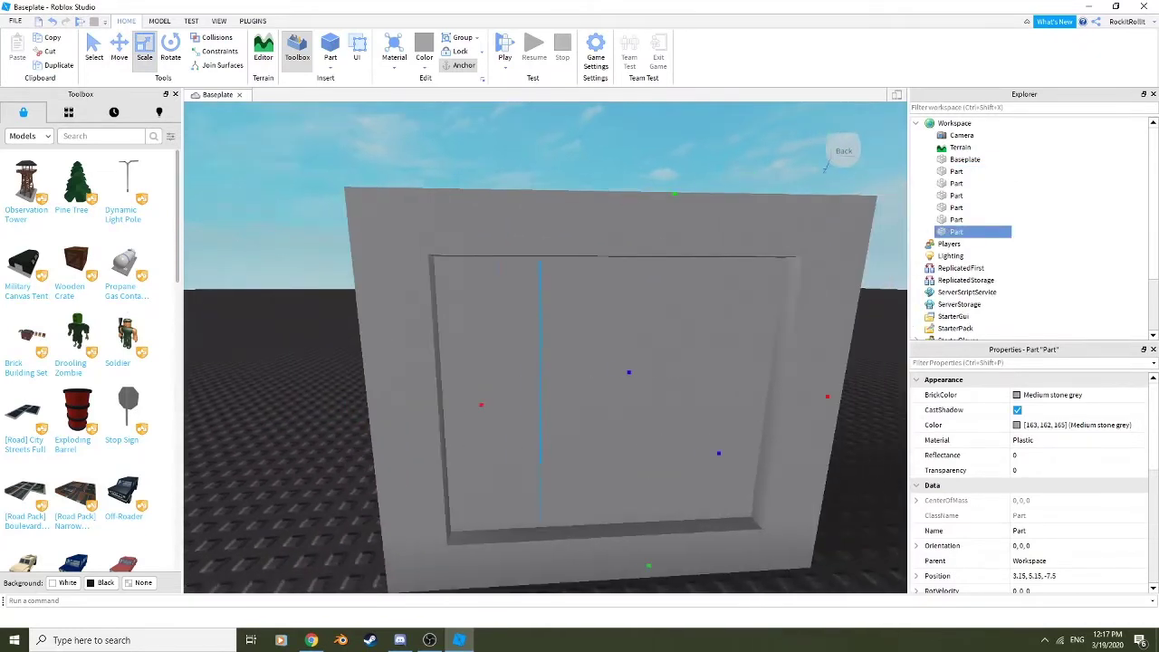
pyautogui.press('d')
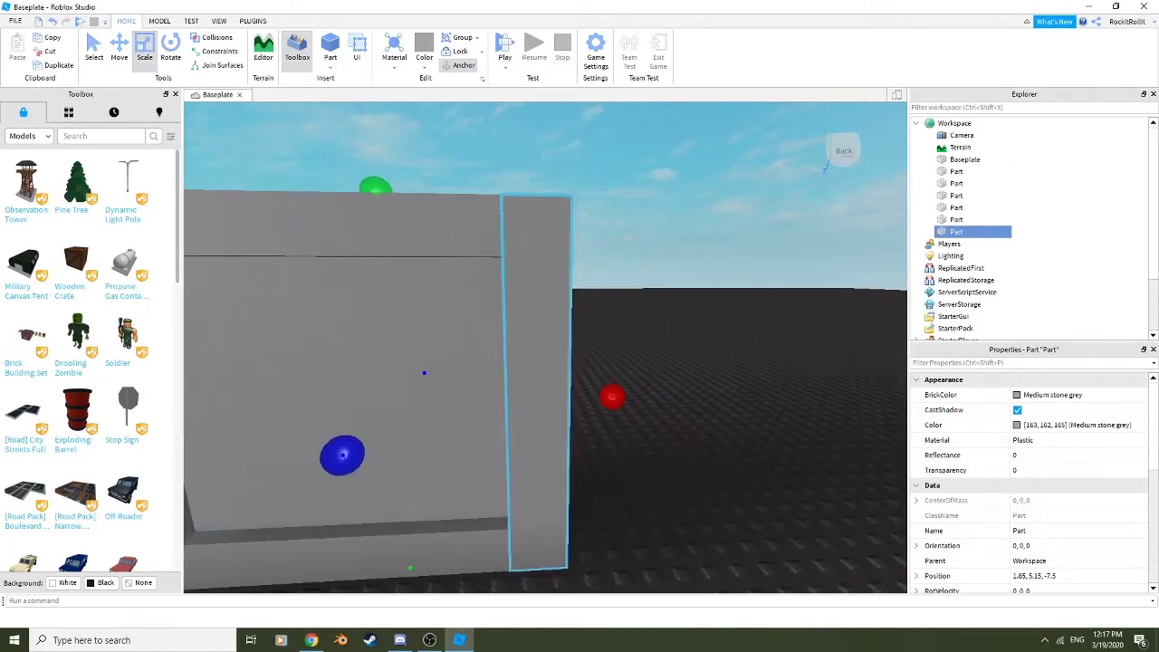
pyautogui.moveTo(612, 397); pyautogui.dragTo(558, 398)
pyautogui.press('f')
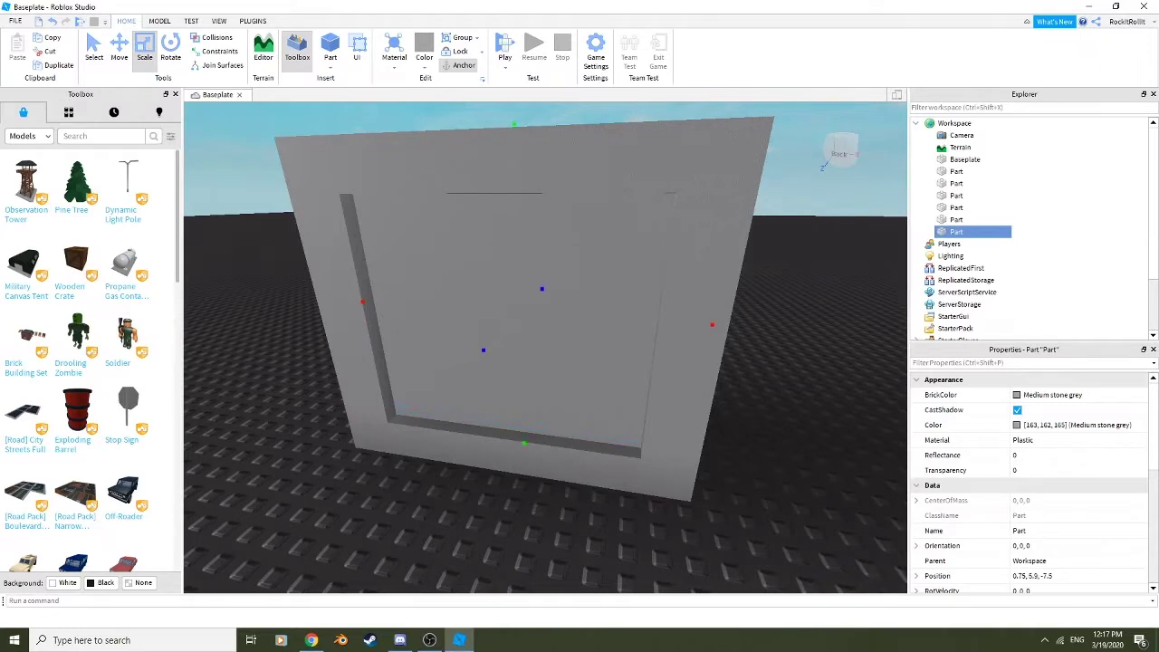
# Thicken the inner panel slightly toward the front of the frame
pyautogui.moveTo(561, 358); pyautogui.dragTo(508, 352, button='right')
pyautogui.moveTo(585, 358); pyautogui.dragTo(579, 363)
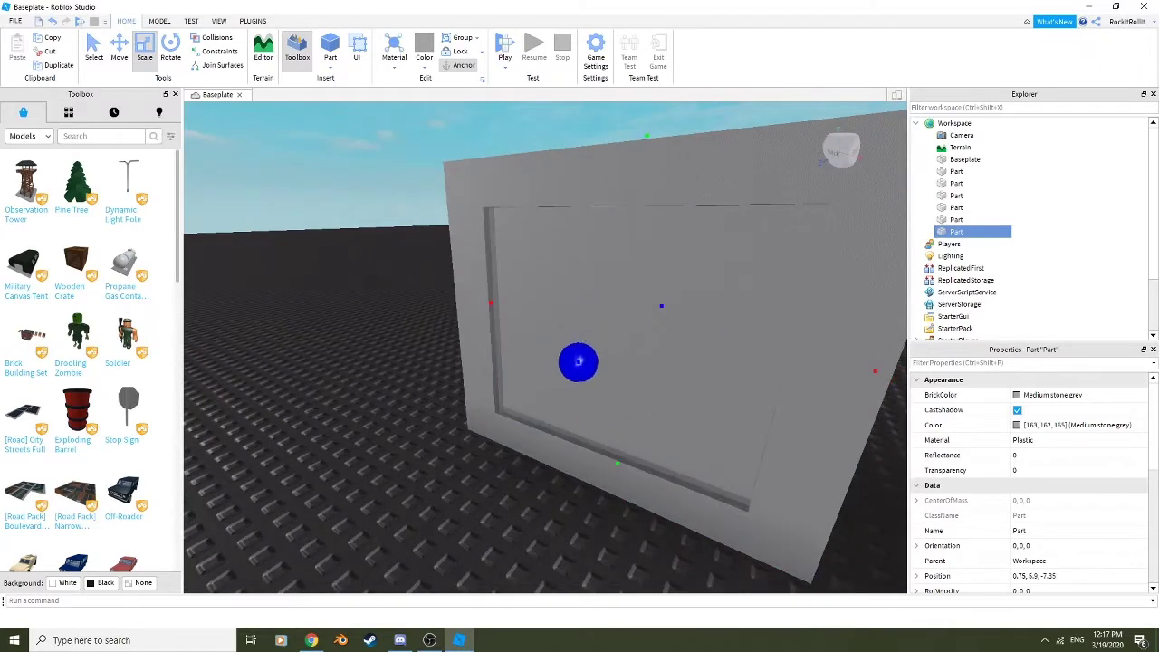
pyautogui.press('a')
pyautogui.moveTo(579, 362); pyautogui.dragTo(654, 345, button='right')
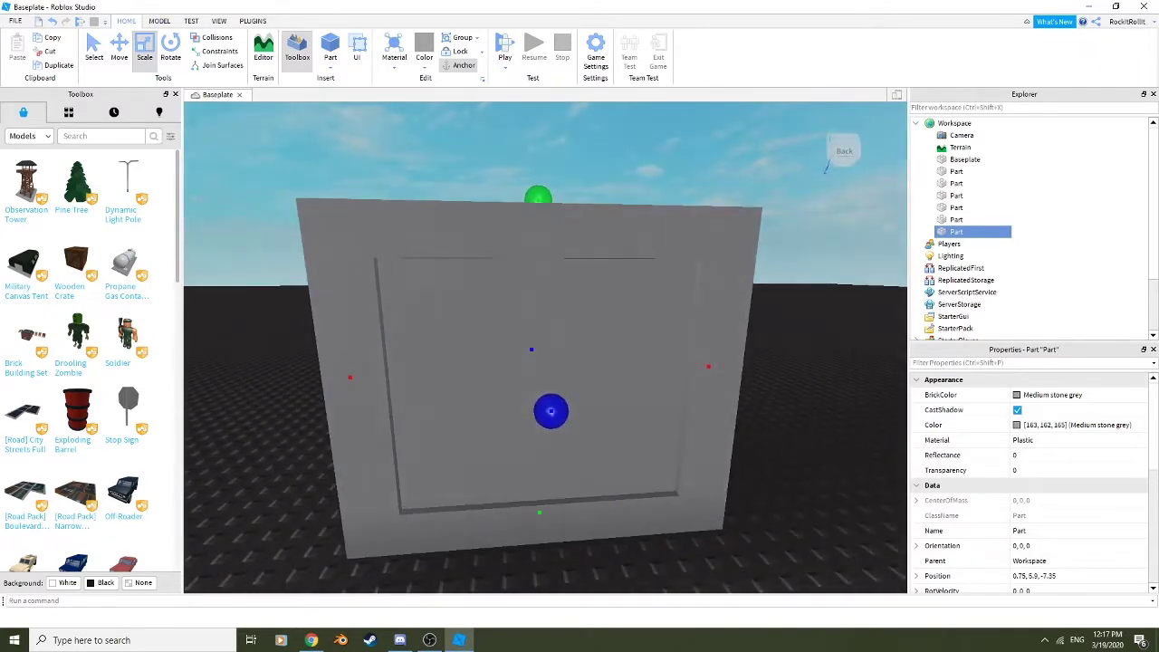
# Move the inner panel out in front of the frame and undo the move
pyautogui.click(120, 51)
pyautogui.moveTo(435, 326); pyautogui.dragTo(480, 355, button='right')
pyautogui.moveTo(457, 349); pyautogui.dragTo(536, 392)
pyautogui.press('s')
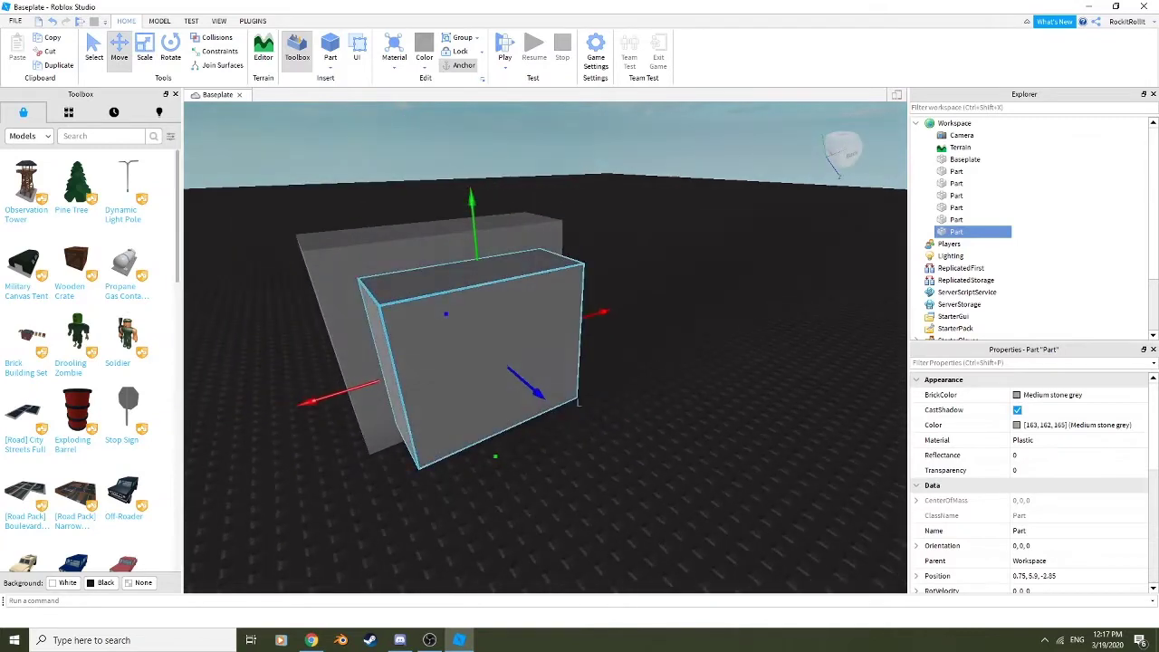
pyautogui.click(625, 426)
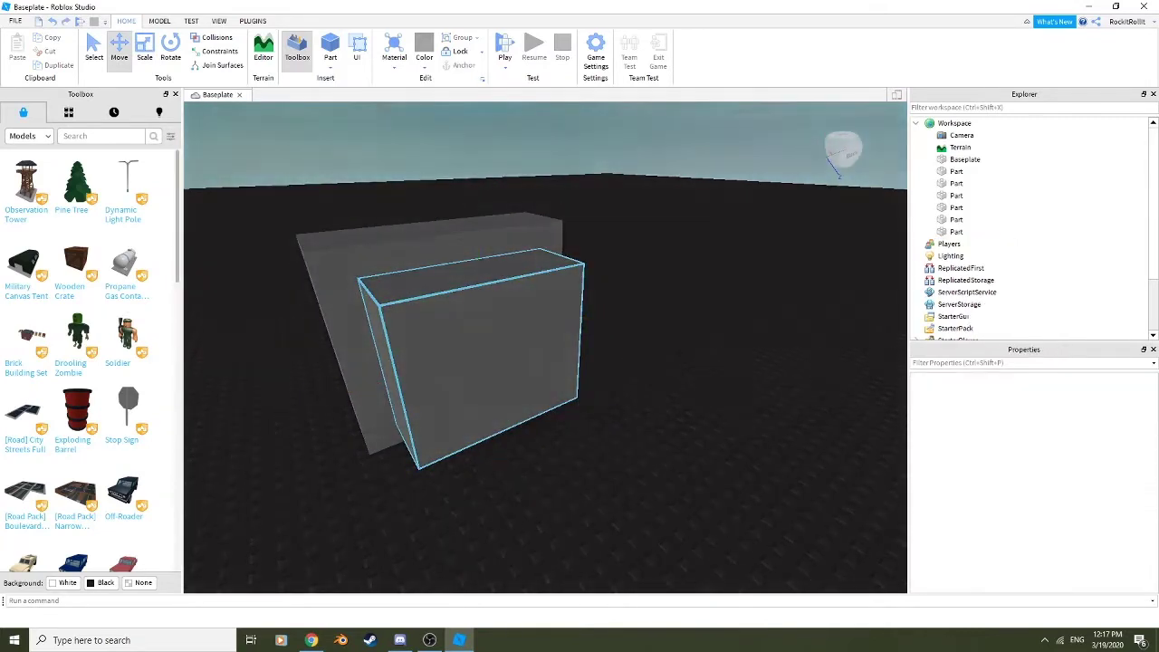
pyautogui.hotkey('ctrl', 'z')
# Search the toolbox models for "light" and insert the first yellow light model
pyautogui.moveTo(471, 408); pyautogui.dragTo(399, 408, button='right')
pyautogui.press('d')
pyautogui.press('w')
pyautogui.write('s')
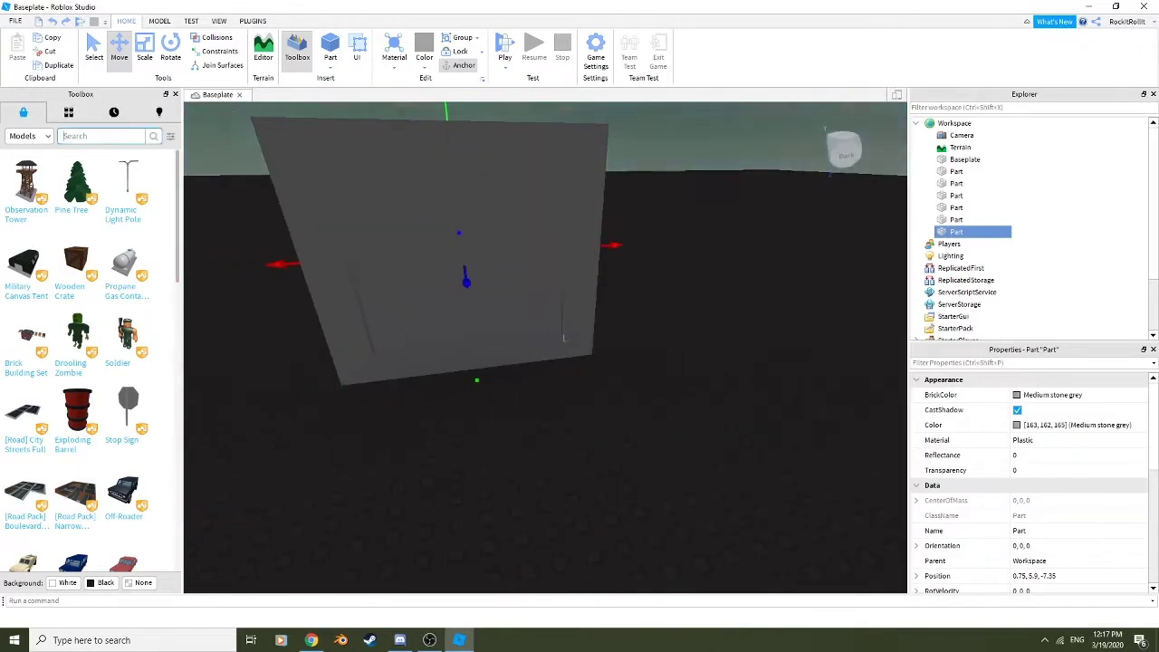
pyautogui.write('light')
pyautogui.press('Return')
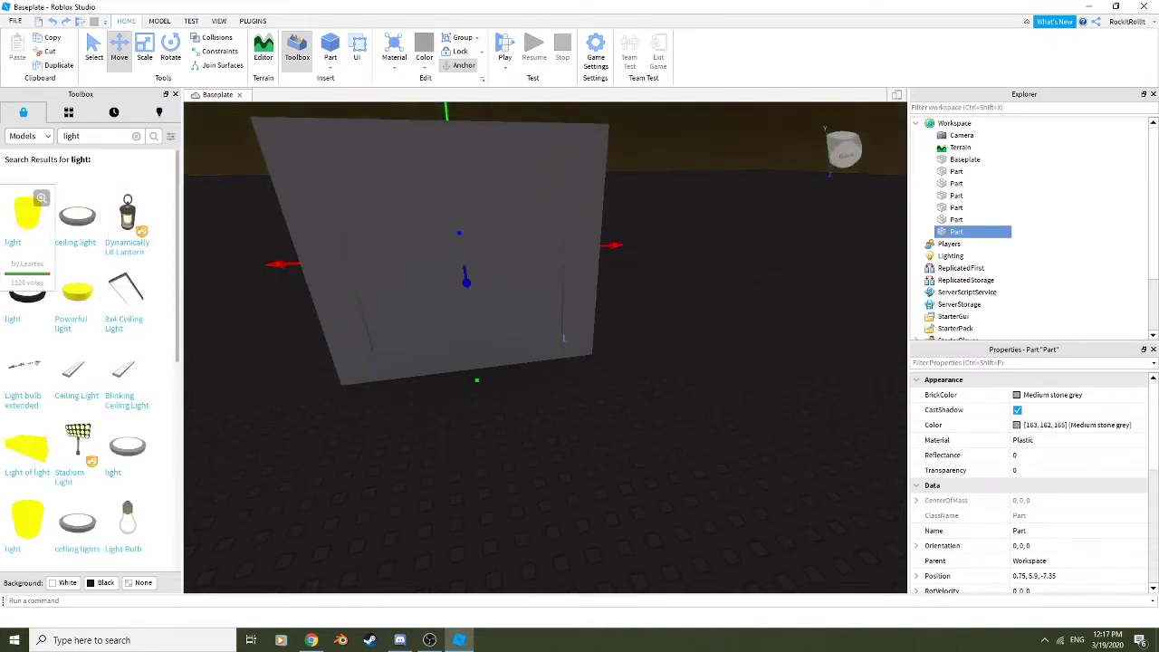
pyautogui.click(27, 217)
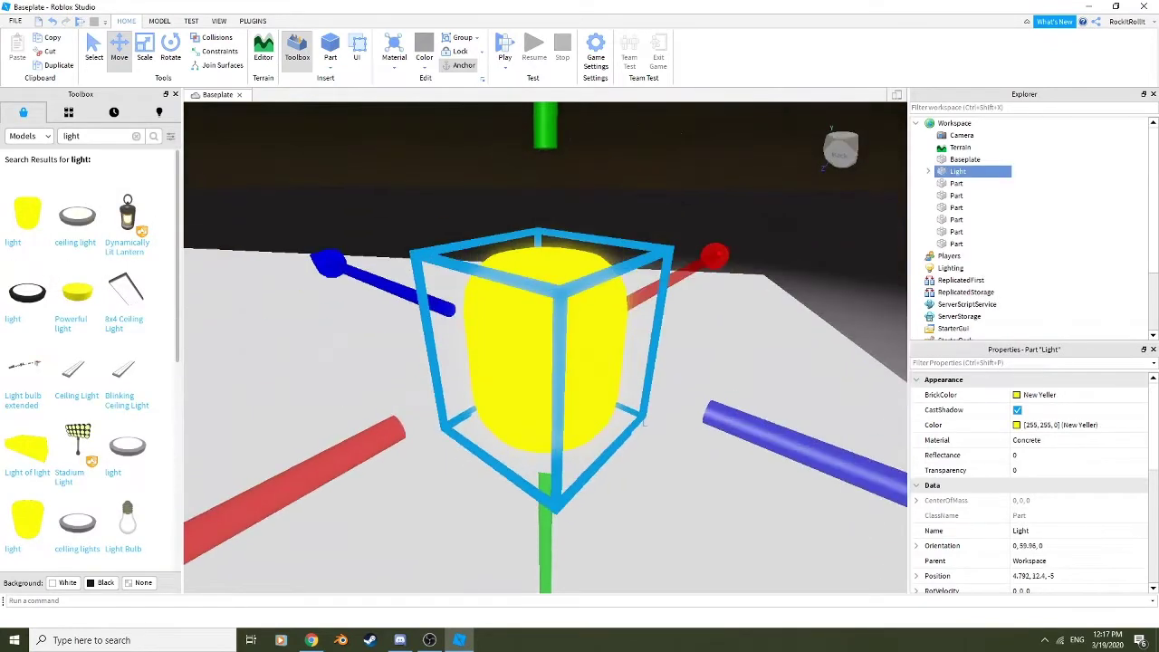
# Raise the light above the framed board and shift it away from the board
pyautogui.scroll(-5, 546, 348)
pyautogui.moveTo(545, 281); pyautogui.dragTo(545, 197)
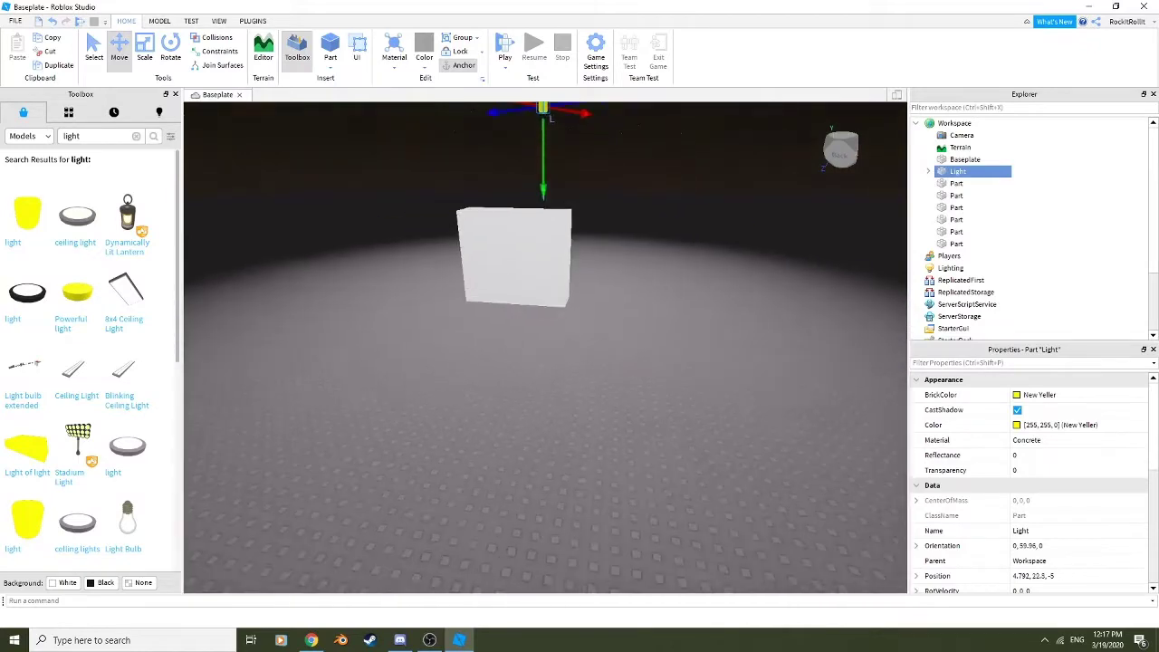
pyautogui.moveTo(546, 197); pyautogui.dragTo(408, 226, button='right')
pyautogui.press('d')
pyautogui.moveTo(458, 224); pyautogui.dragTo(480, 607)
# Select the inner panel part and insert a SurfaceGui object into it
pyautogui.press('w')
pyautogui.moveTo(508, 380); pyautogui.dragTo(557, 358, button='right')
pyautogui.press('s')
pyautogui.press('w')
pyautogui.press('s')
pyautogui.press('w')
pyautogui.press('s')
pyautogui.press('w')
pyautogui.click(562, 367)
pyautogui.press('w')
pyautogui.press('s')
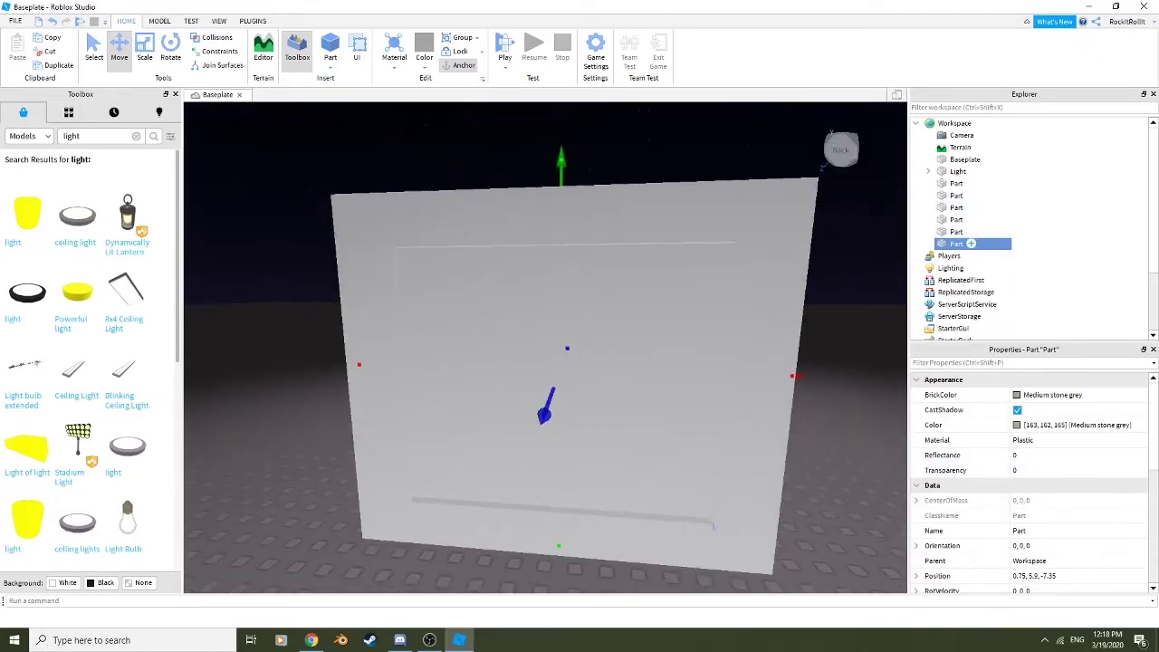
pyautogui.rightClick(962, 243)
pyautogui.moveTo(1001, 463)
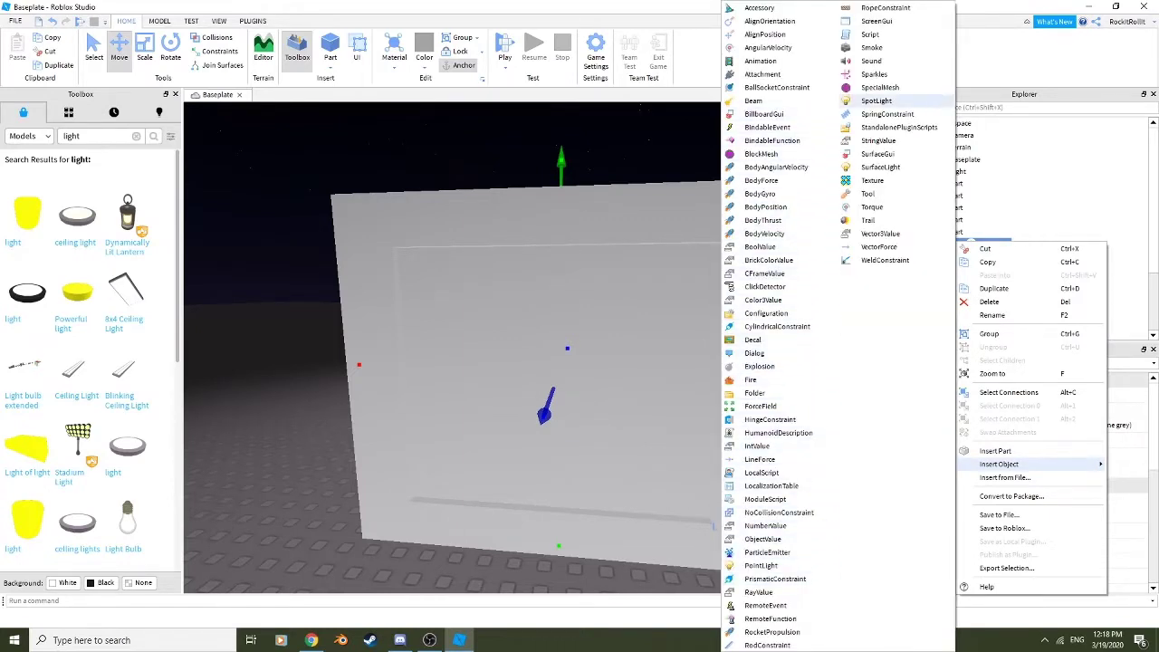
pyautogui.click(878, 154)
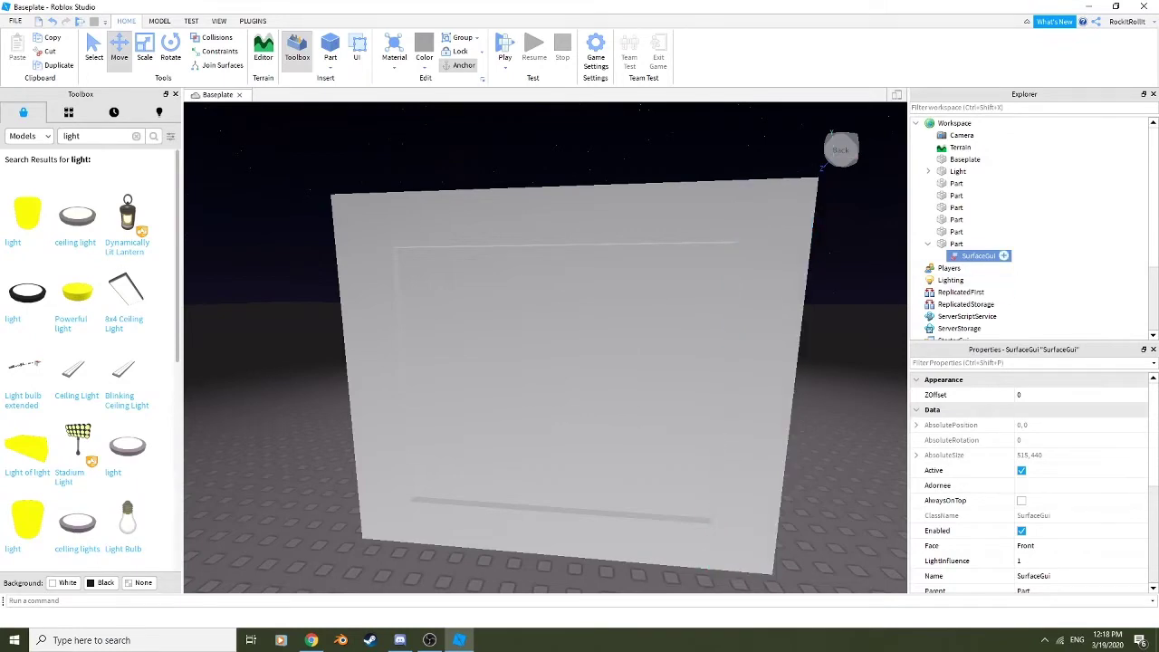
# Insert a Frame object into the inner panel's SurfaceGui
pyautogui.rightClick(978, 256)
pyautogui.moveTo(1005, 479)
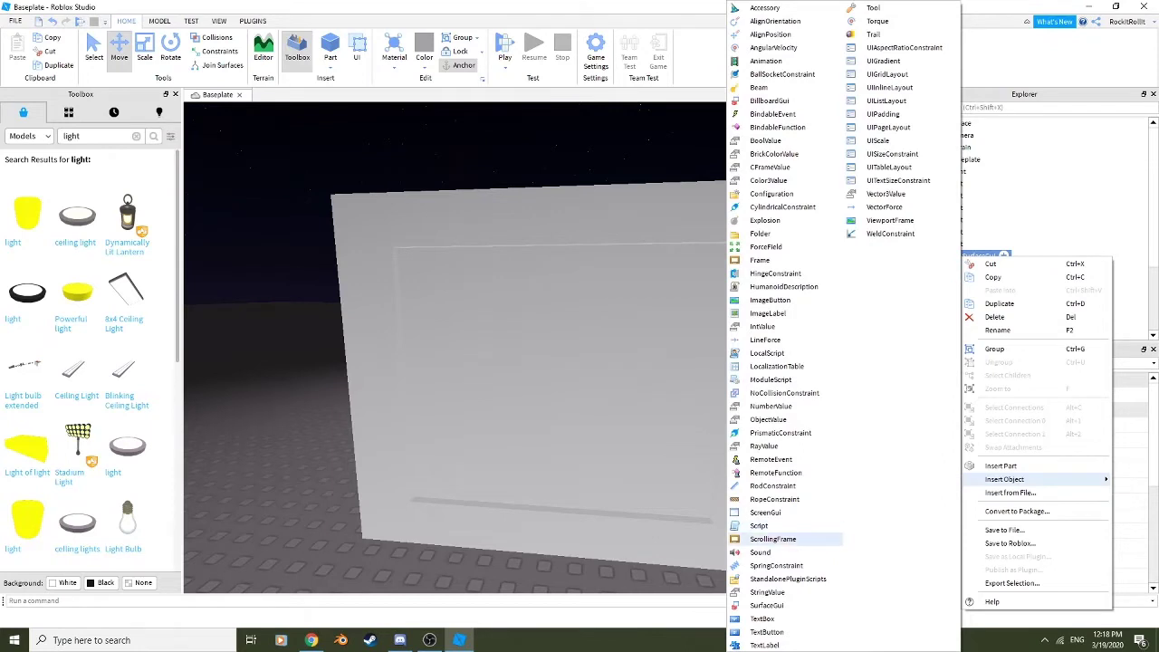
pyautogui.click(760, 260)
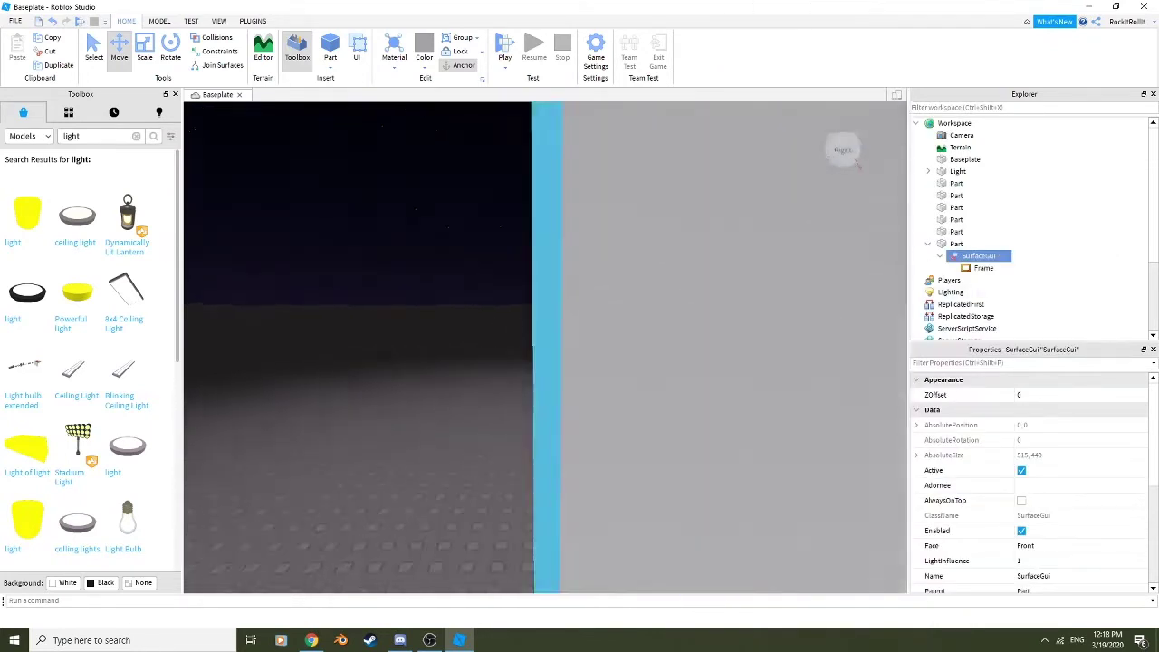
pyautogui.scroll(1, 545, 348)
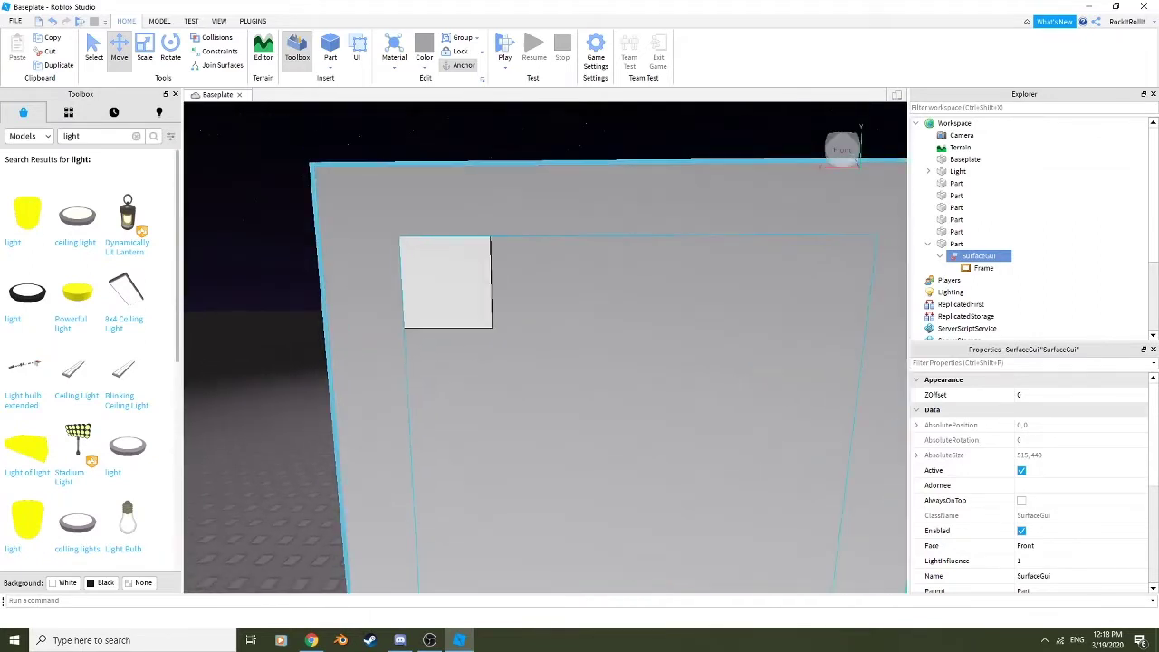
pyautogui.scroll(-3, 545, 348)
pyautogui.moveTo(545, 348); pyautogui.dragTo(573, 352, button='right')
pyautogui.press('w')
# Set the Frame's Size to {1, 0},{1, 0} so it covers the inner panel
pyautogui.click(984, 268)
pyautogui.scroll(-4, 1033, 490)
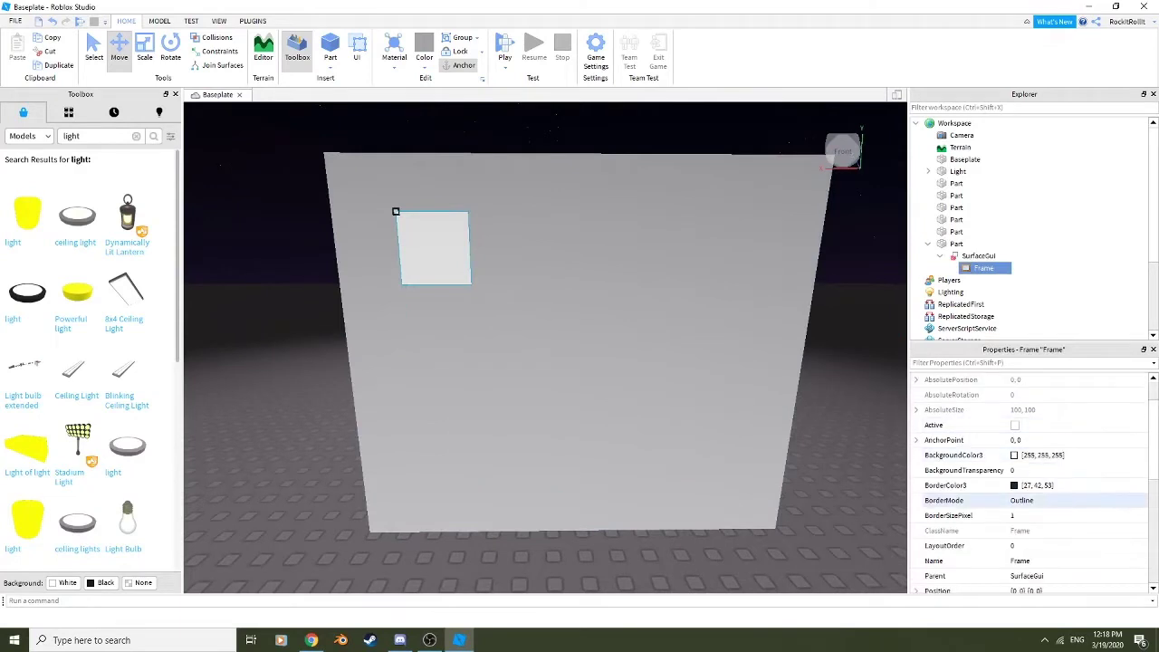
pyautogui.click(1034, 501)
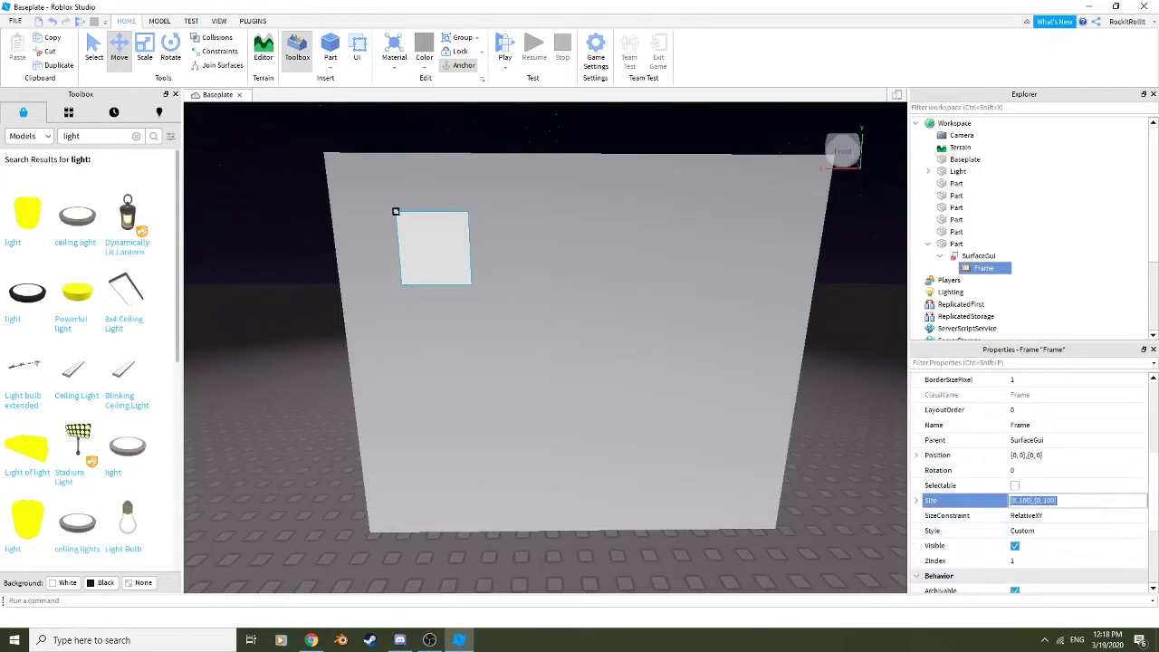
pyautogui.click(1021, 500)
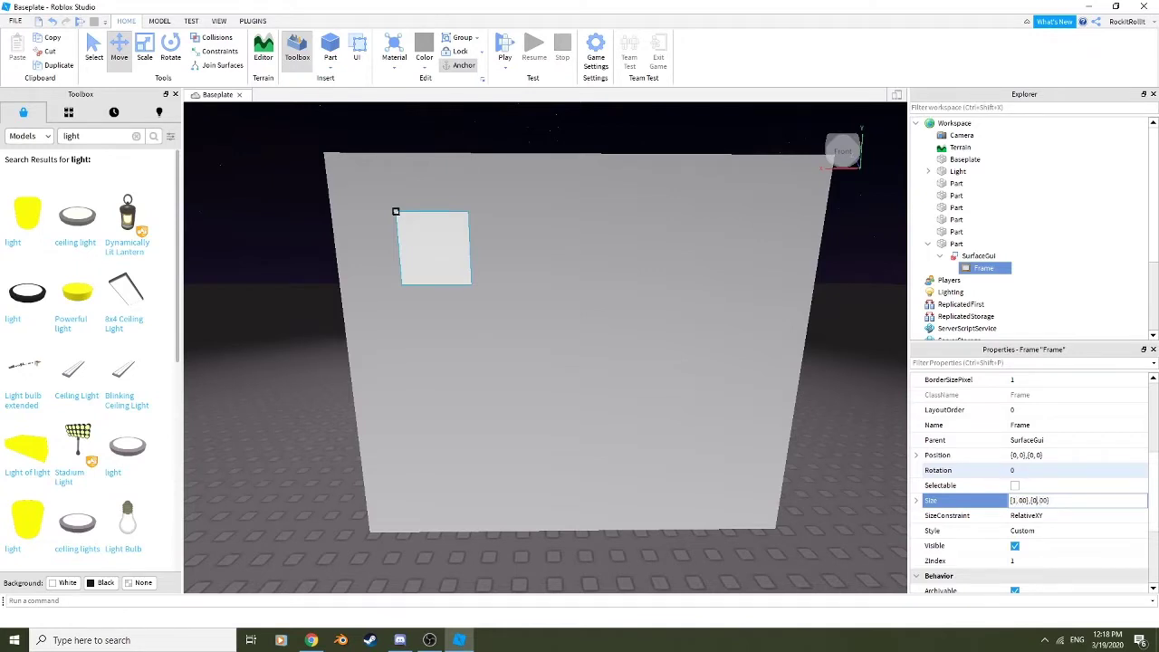
pyautogui.press('Return')
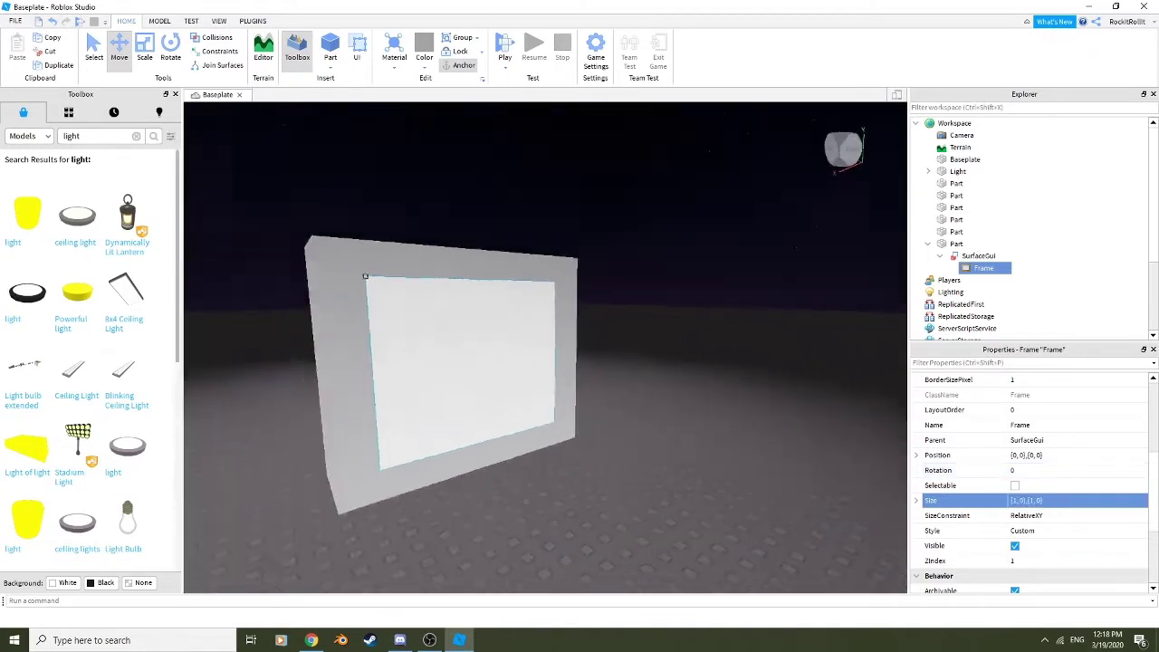
pyautogui.scroll(-2, 545, 348)
pyautogui.scroll(5, 545, 347)
pyautogui.moveTo(545, 348); pyautogui.dragTo(453, 348, button='right')
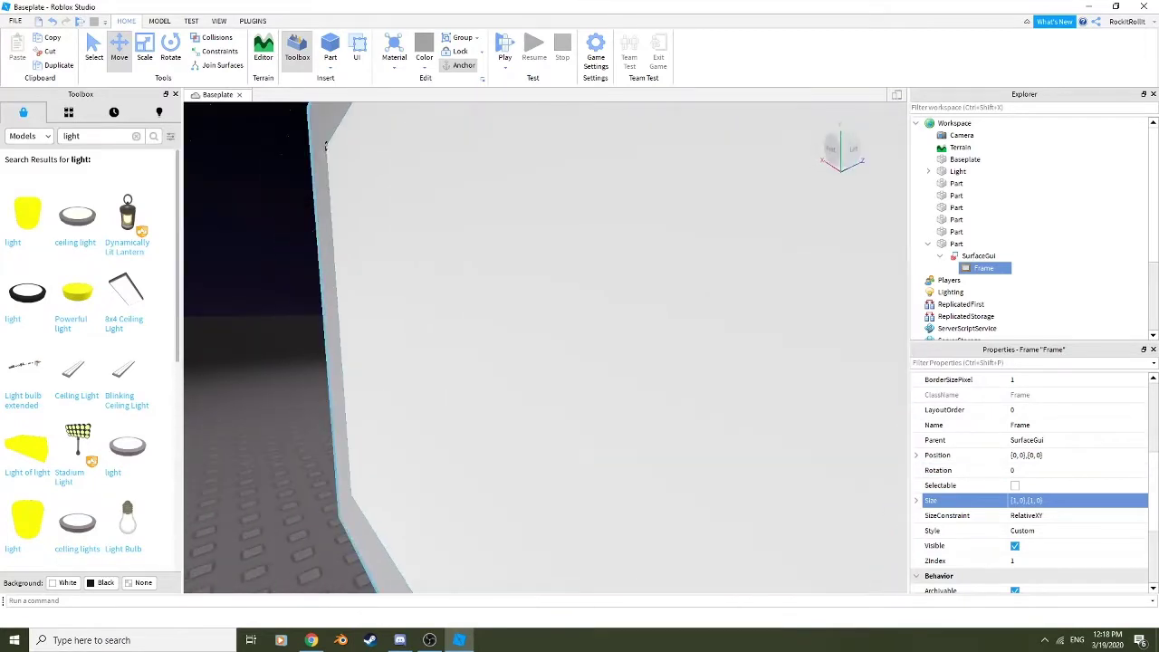
# Set the SurfaceGui's Face property to Back
pyautogui.scroll(-4, 545, 348)
pyautogui.click(979, 256)
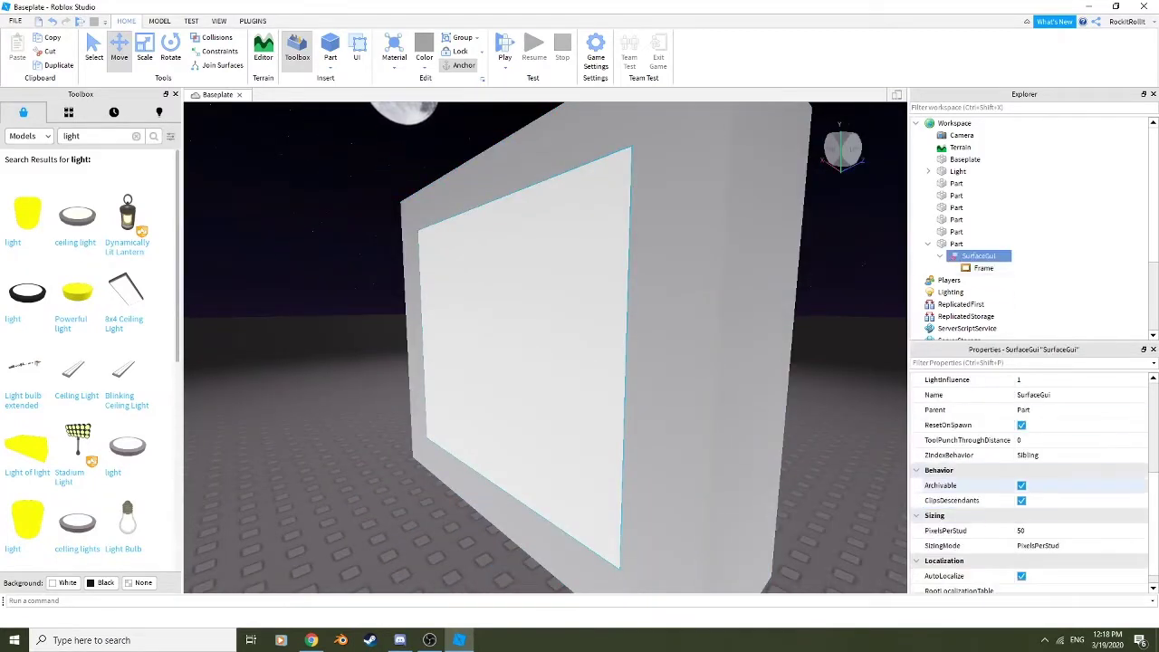
pyautogui.click(1041, 456)
pyautogui.click(1041, 455)
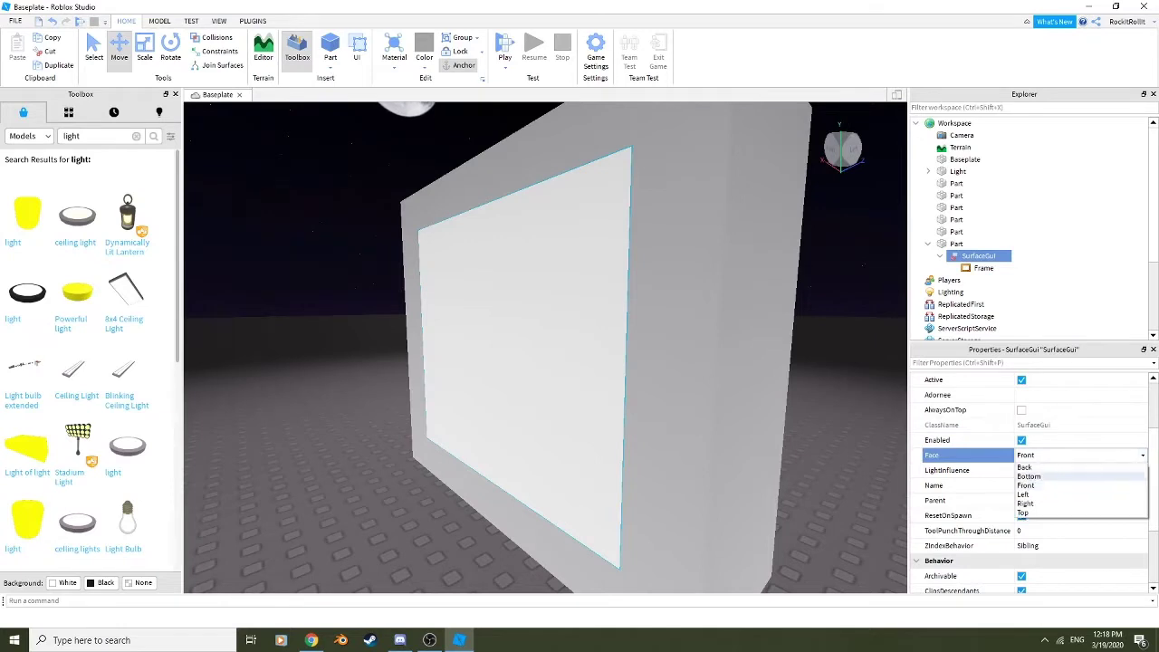
pyautogui.click(1042, 468)
pyautogui.moveTo(761, 398); pyautogui.dragTo(526, 399, button='right')
pyautogui.scroll(-3, 545, 399)
# Insert a ScrollingFrame inside the Frame and inspect it on the panel
pyautogui.click(979, 268)
pyautogui.rightClick(977, 268)
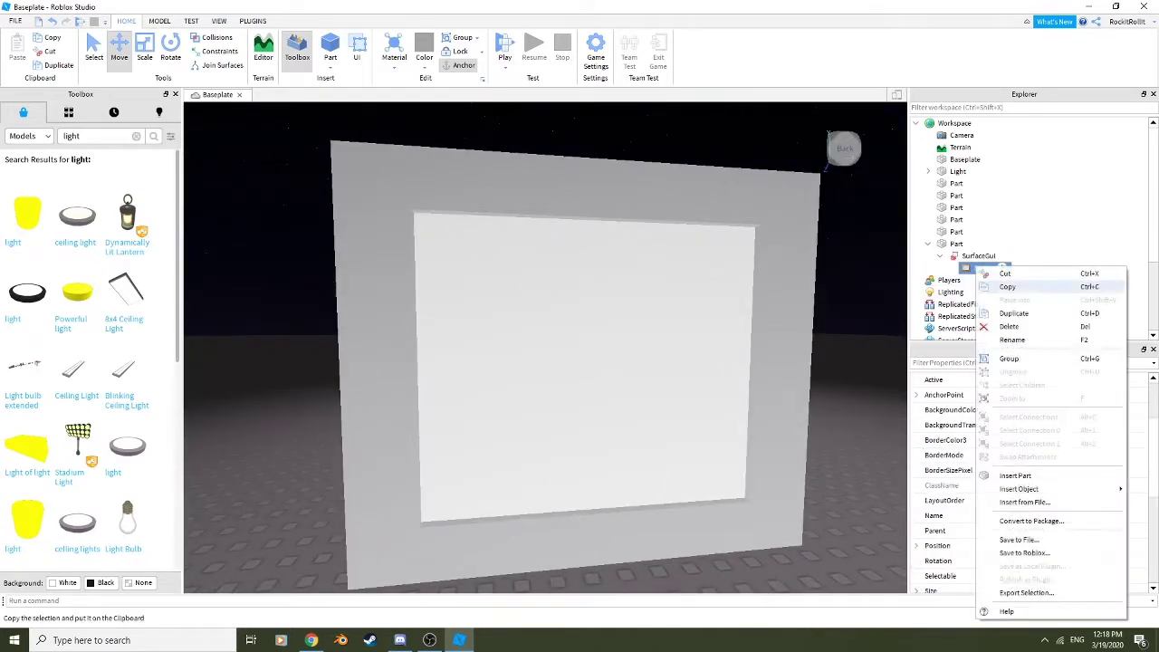
pyautogui.moveTo(1019, 489)
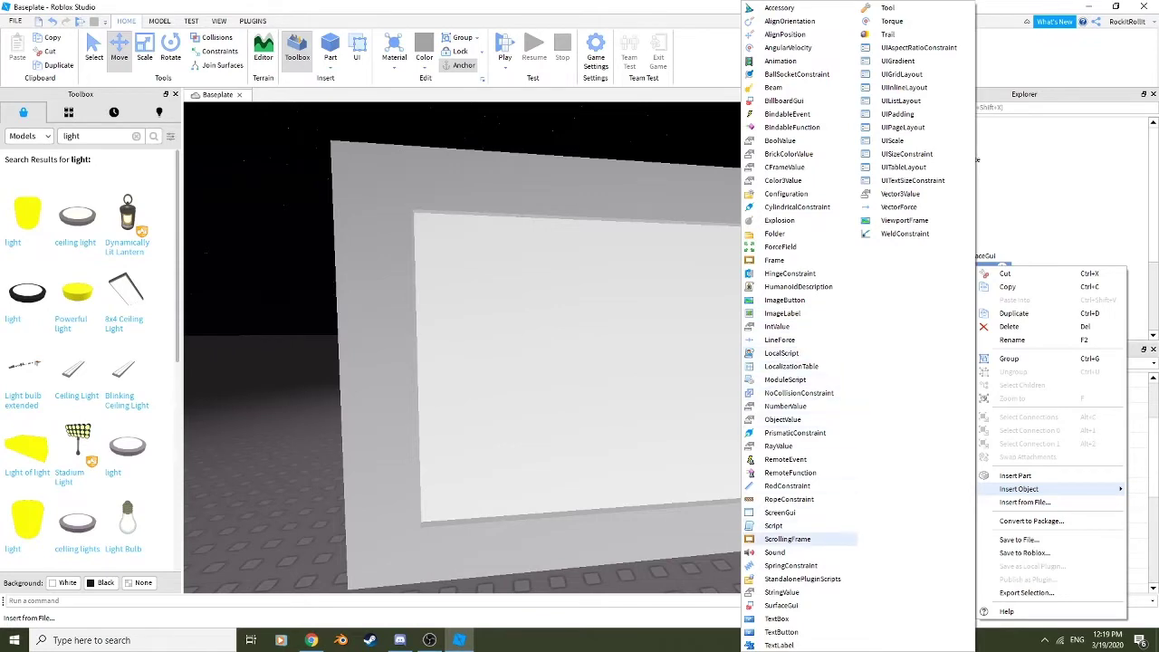
pyautogui.click(788, 539)
pyautogui.moveTo(580, 363); pyautogui.dragTo(498, 362, button='right')
pyautogui.click(1009, 280)
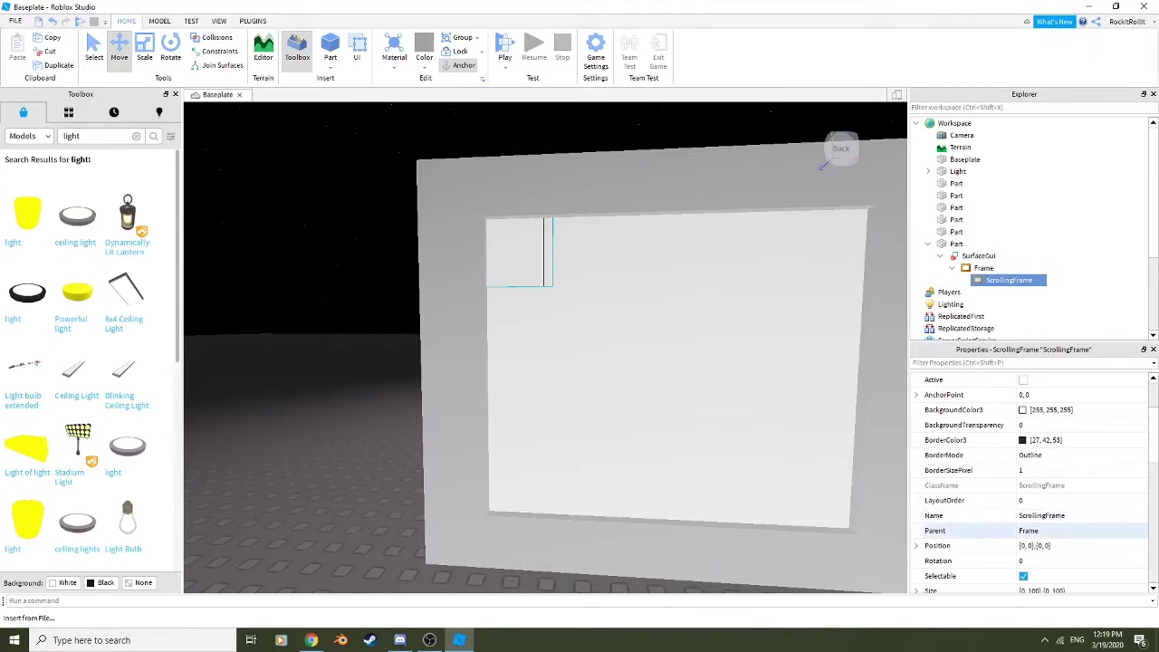
pyautogui.scroll(-3, 556, 263)
pyautogui.scroll(5, 543, 281)
pyautogui.moveTo(544, 281); pyautogui.dragTo(585, 274, button='right')
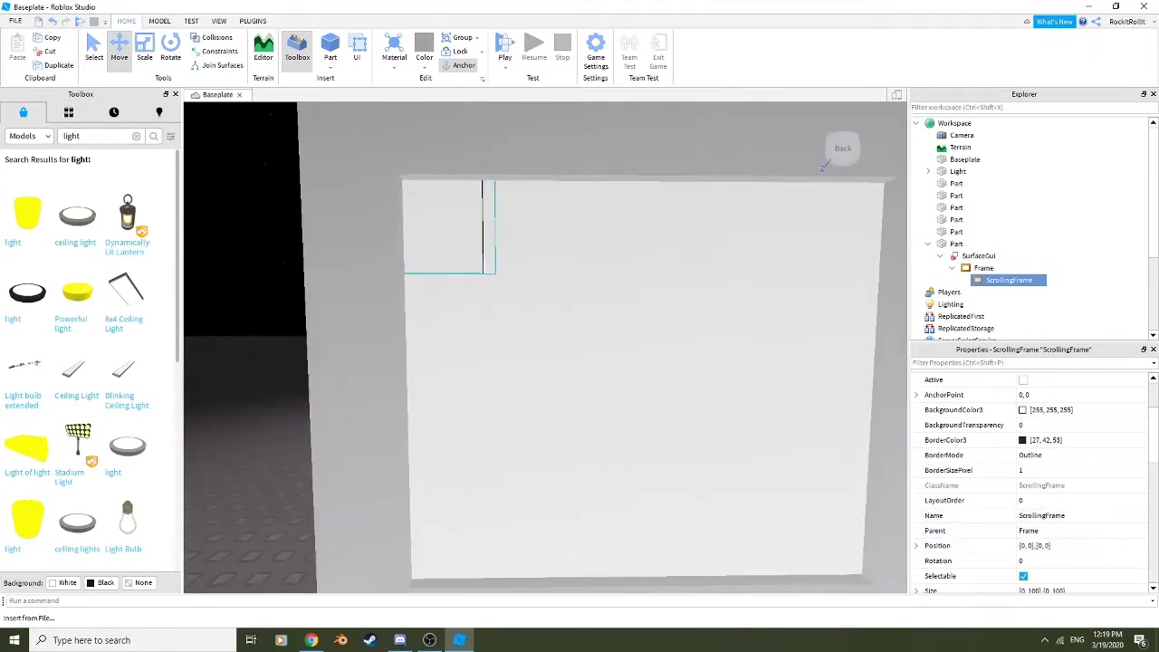
pyautogui.scroll(-3, 580, 344)
pyautogui.scroll(4, 580, 344)
# Delete the Frame with its contents and insert a ScrollingFrame directly into the SurfaceGui
pyautogui.click(983, 268)
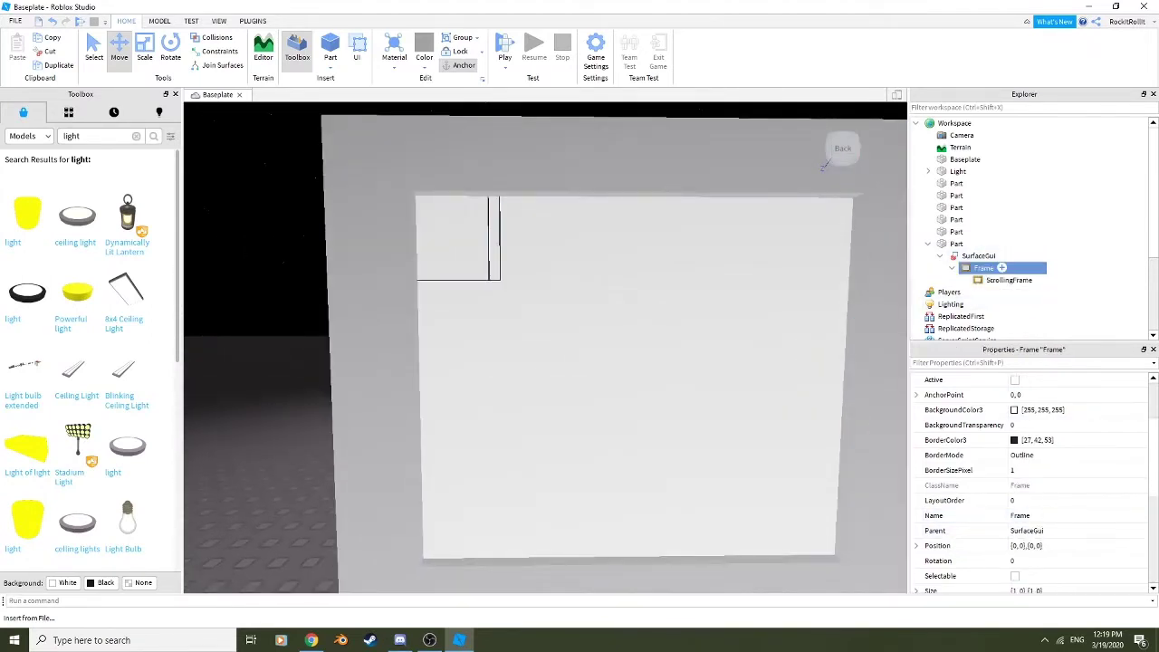
pyautogui.press('Delete')
pyautogui.rightClick(978, 256)
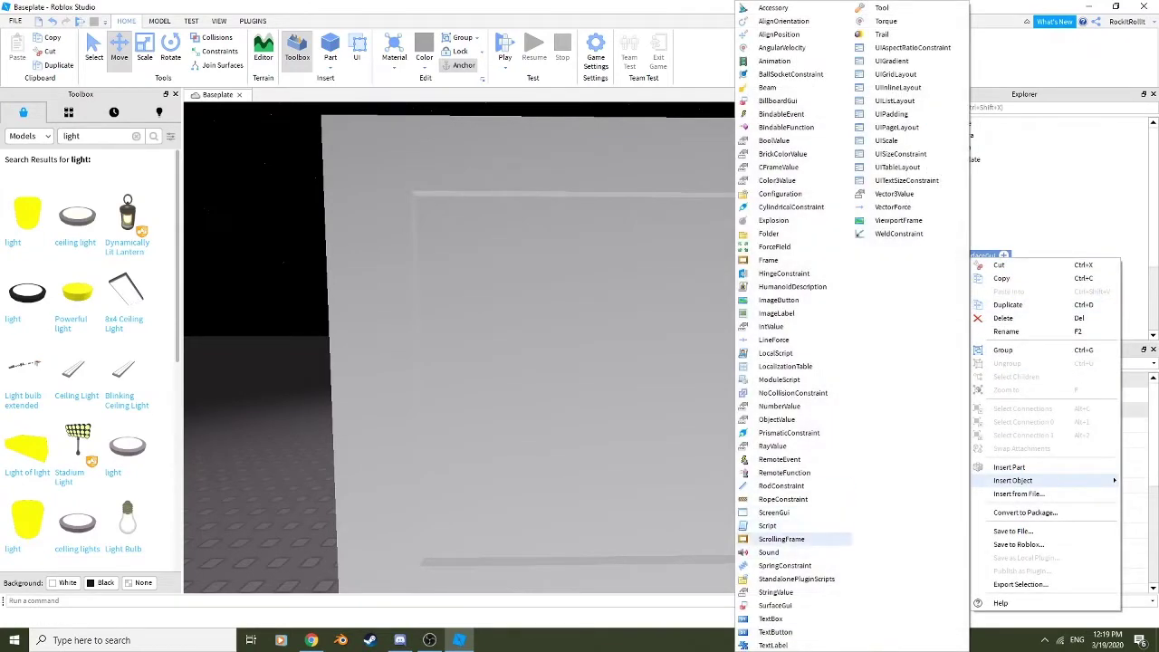
pyautogui.click(781, 539)
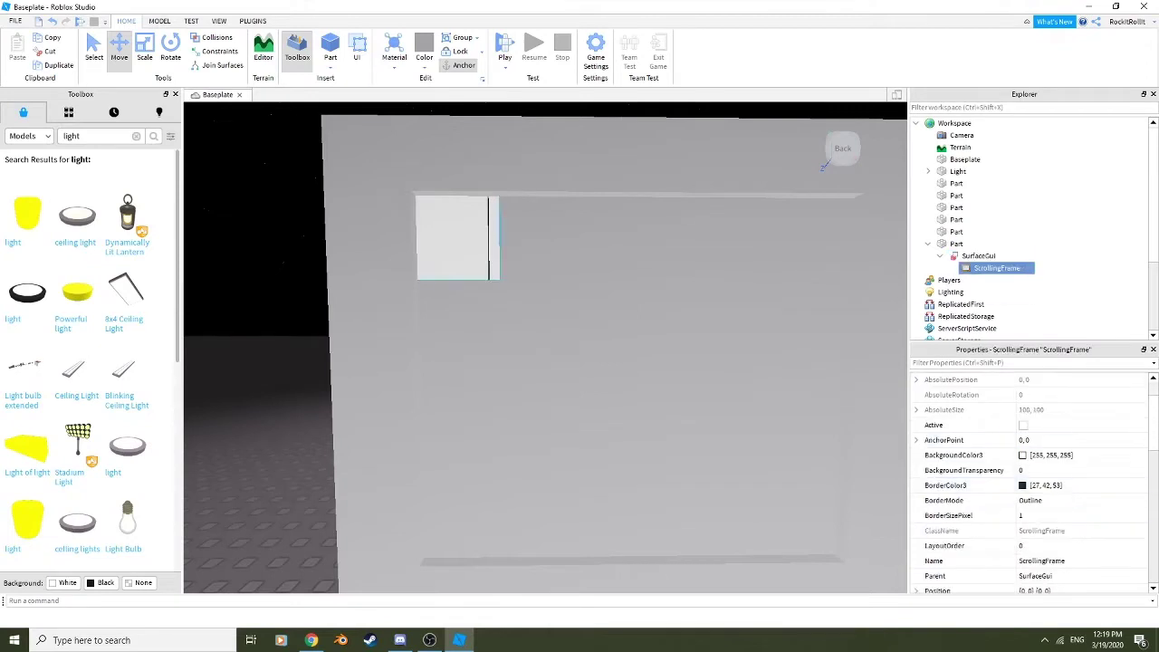
# Set the ScrollingFrame's Size to {1, 0},{1, 0} to fill the panel
pyautogui.scroll(-4, 1033, 480)
pyautogui.click(1042, 546)
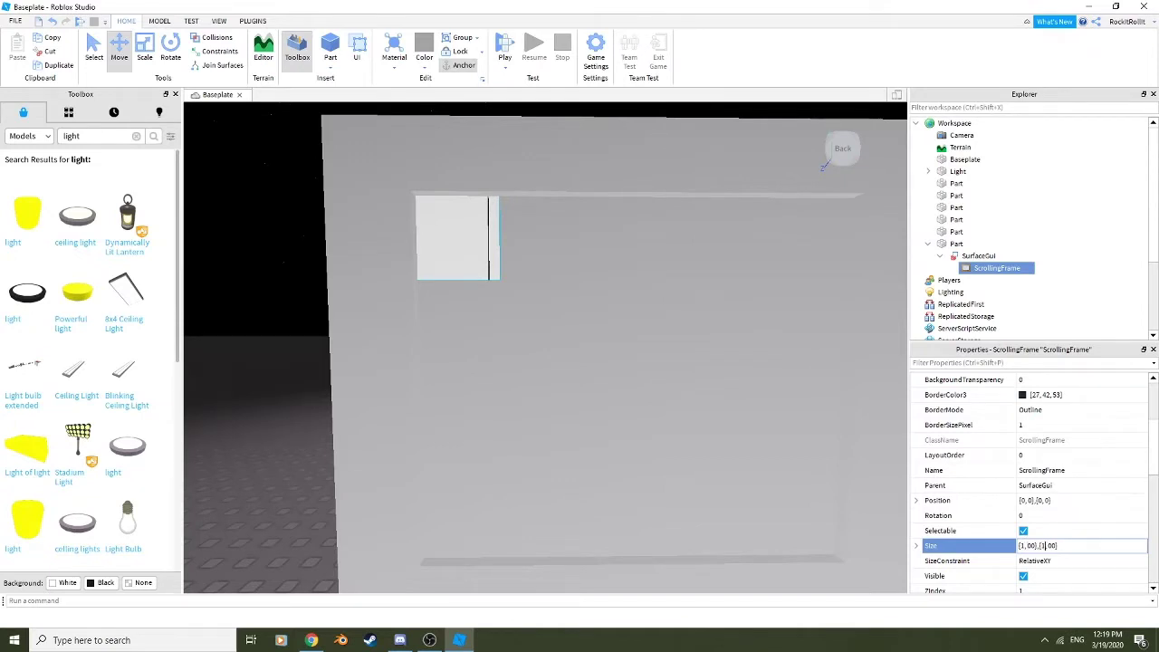
pyautogui.press('Return')
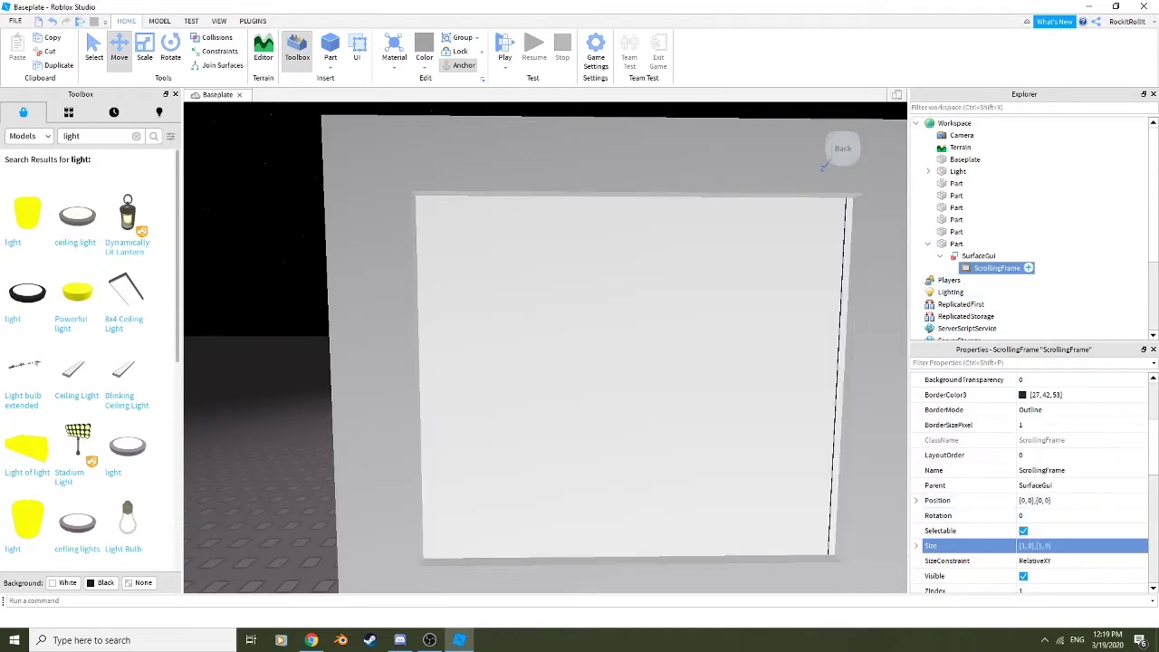
# Try different widths for the ScrollingFrame with Size values {0, 7},{1, 0}, {0, 0},{1, 0} and {2, 0},{1, 0}
pyautogui.scroll(-1, 1032, 501)
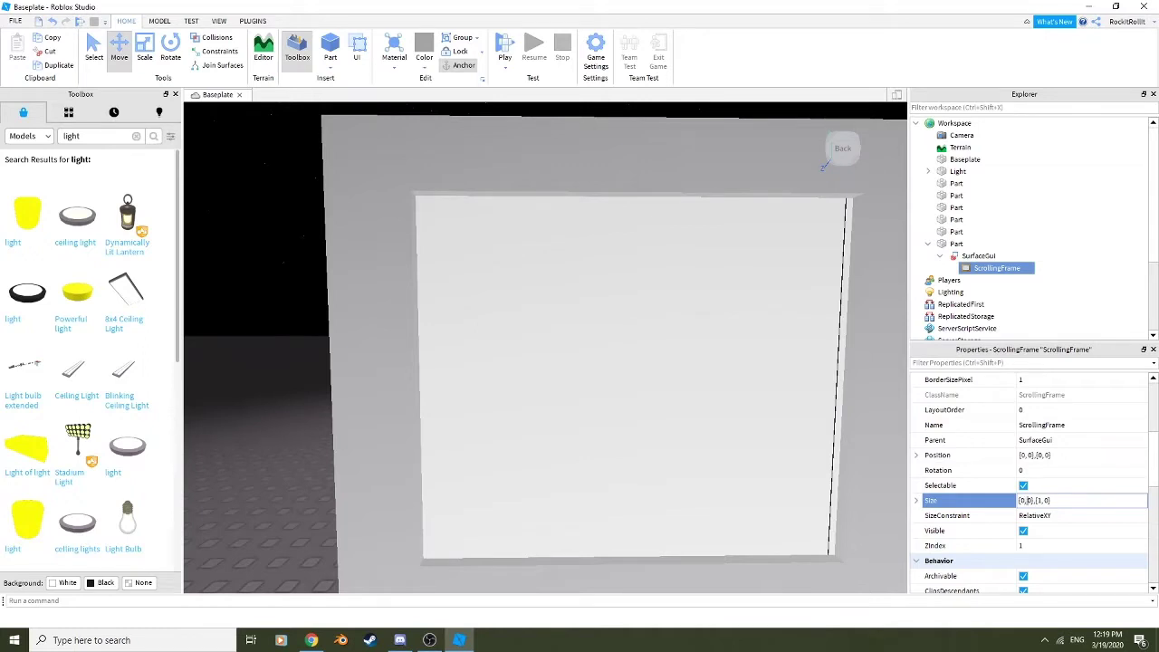
pyautogui.press('Return')
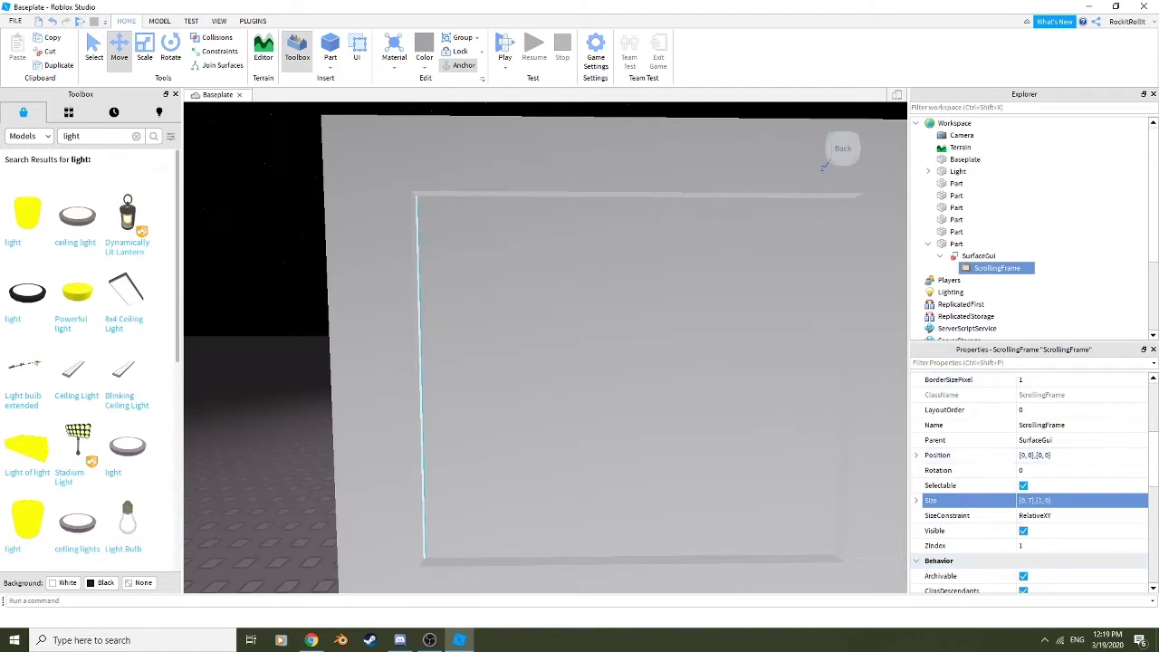
pyautogui.click(1051, 501)
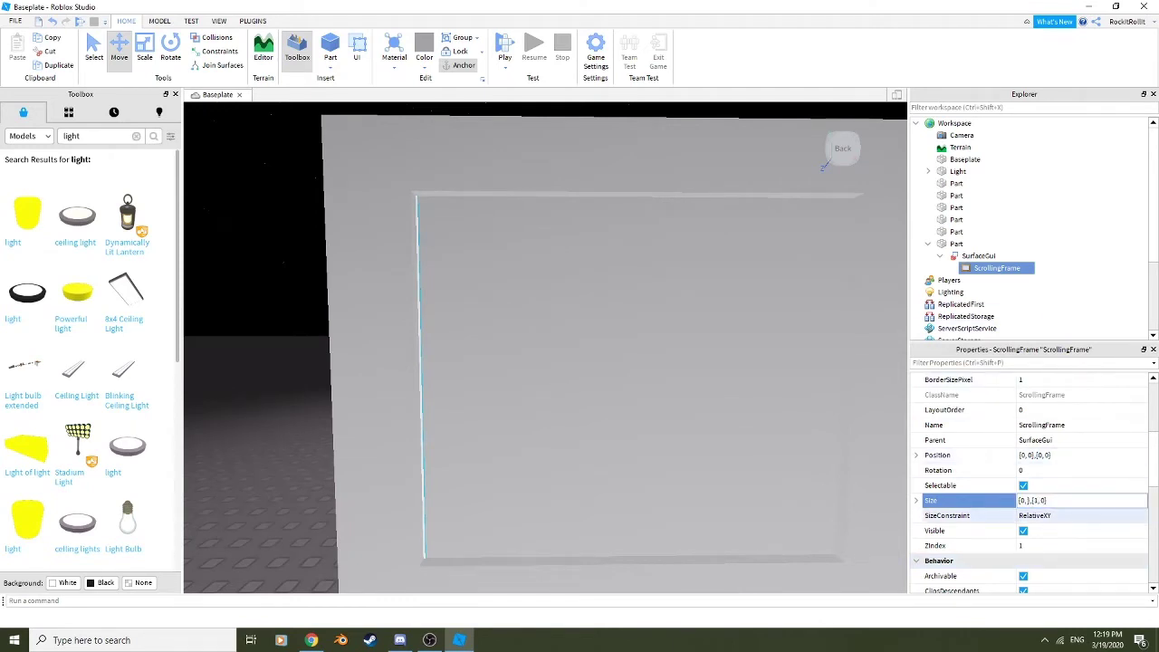
pyautogui.press('Return')
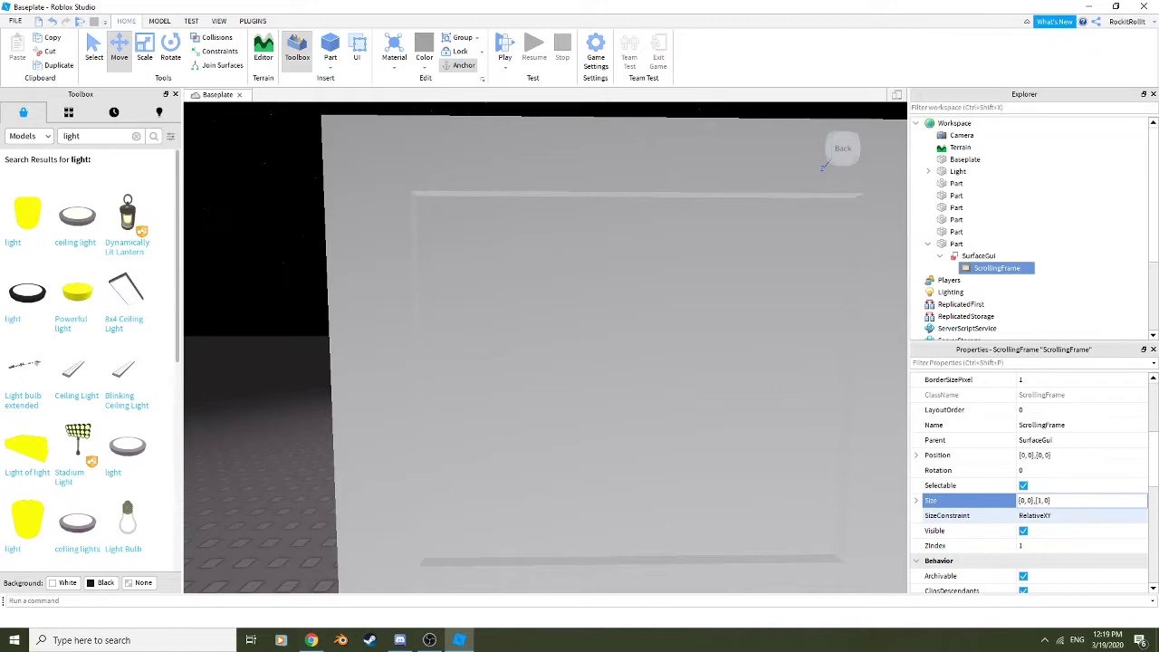
pyautogui.press('Return')
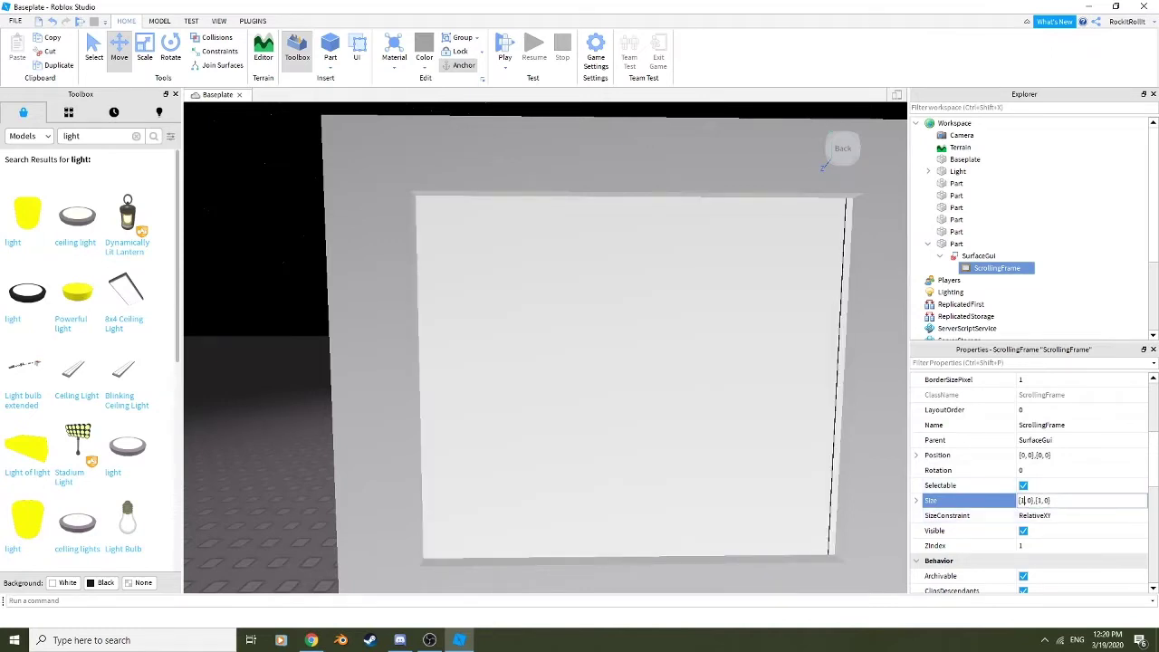
pyautogui.press('Return')
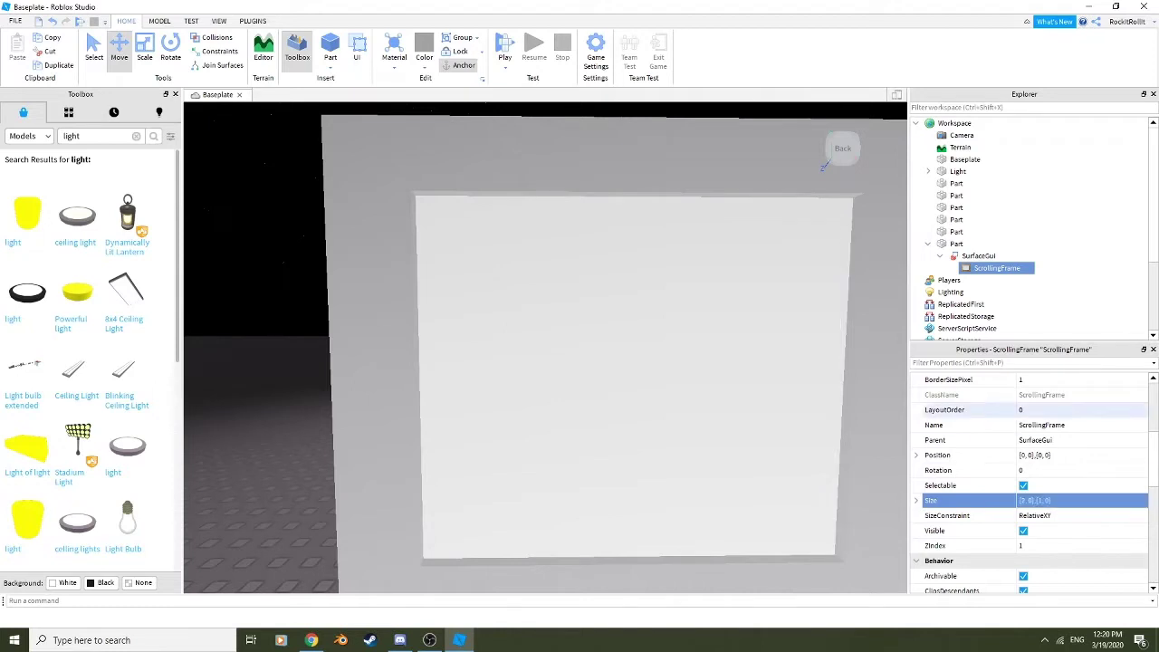
# Restore the ScrollingFrame's Size to {1, 0},{1, 0} and check how it fits the panel
pyautogui.click(1051, 500)
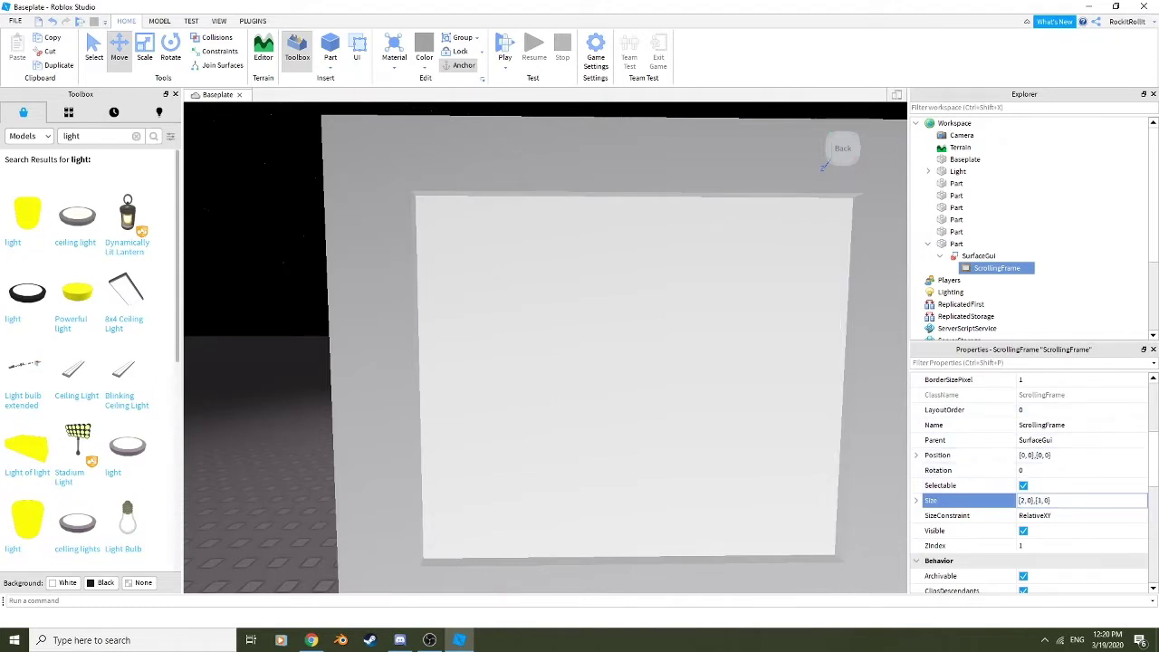
pyautogui.press('Delete')
pyautogui.write('1')
pyautogui.press('Return')
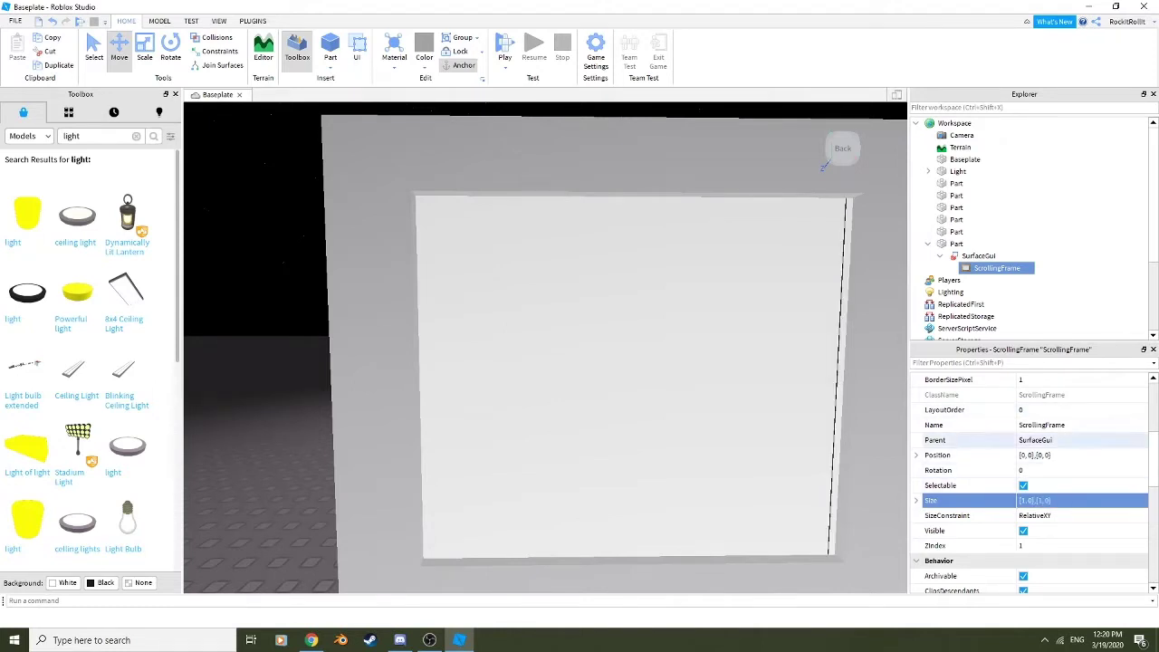
pyautogui.scroll(-5, 545, 353)
pyautogui.scroll(5, 823, 166)
pyautogui.moveTo(824, 167); pyautogui.dragTo(823, 166, button='right')
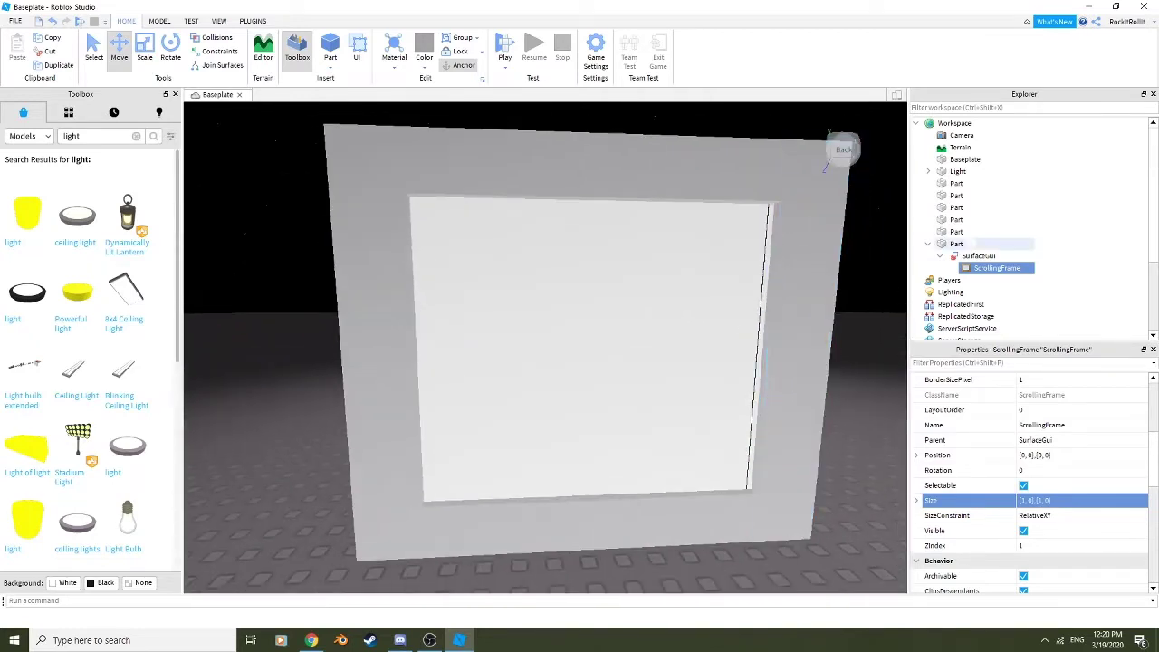
# Try the ScrollingFrame without relative height by setting its Size to {1, 0},{0, 0}
pyautogui.scroll(-1, 1005, 268)
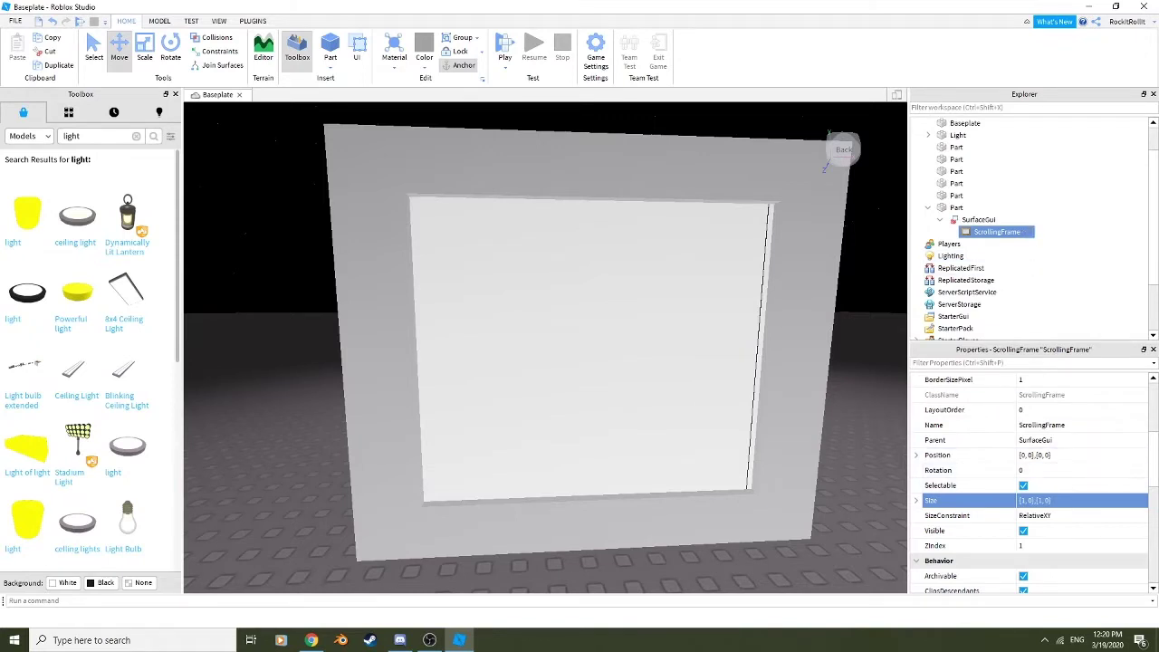
pyautogui.click(1034, 500)
pyautogui.click(1040, 500)
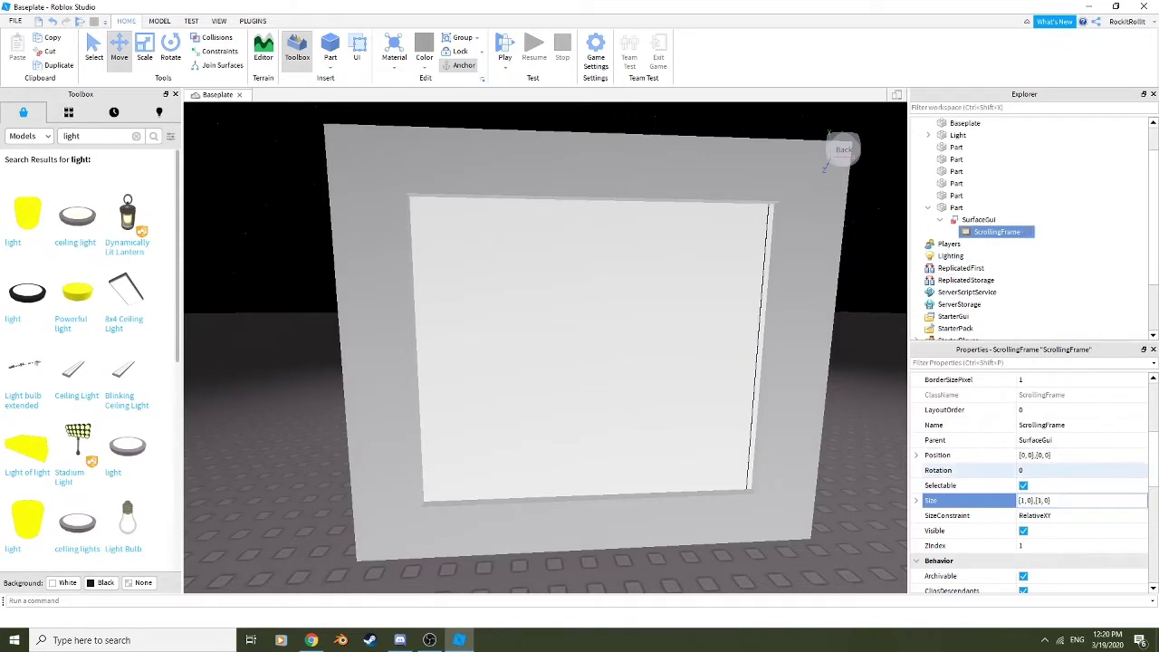
pyautogui.press('BackSpace')
pyautogui.write('0,')
pyautogui.press('Delete')
pyautogui.press('Delete')
pyautogui.press('Delete')
pyautogui.press('Return')
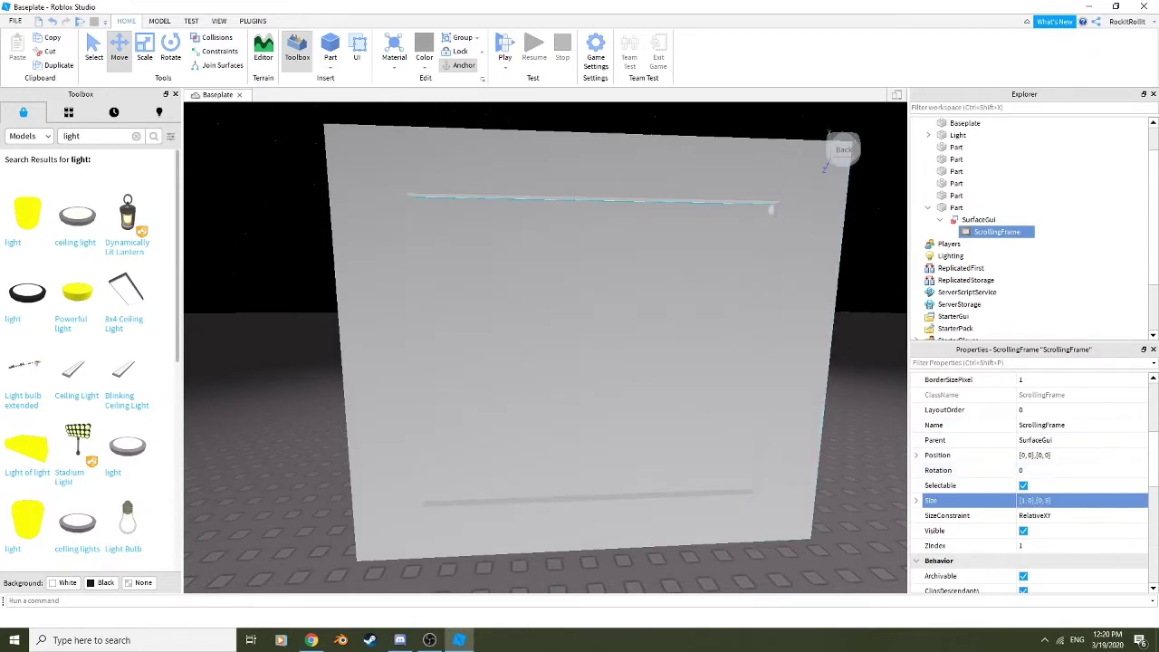
# Return the ScrollingFrame to full panel height with Size {1, 0},{1, 0}
pyautogui.press('Return')
pyautogui.moveTo(792, 339); pyautogui.dragTo(752, 340, button='right')
pyautogui.scroll(1, 1033, 486)
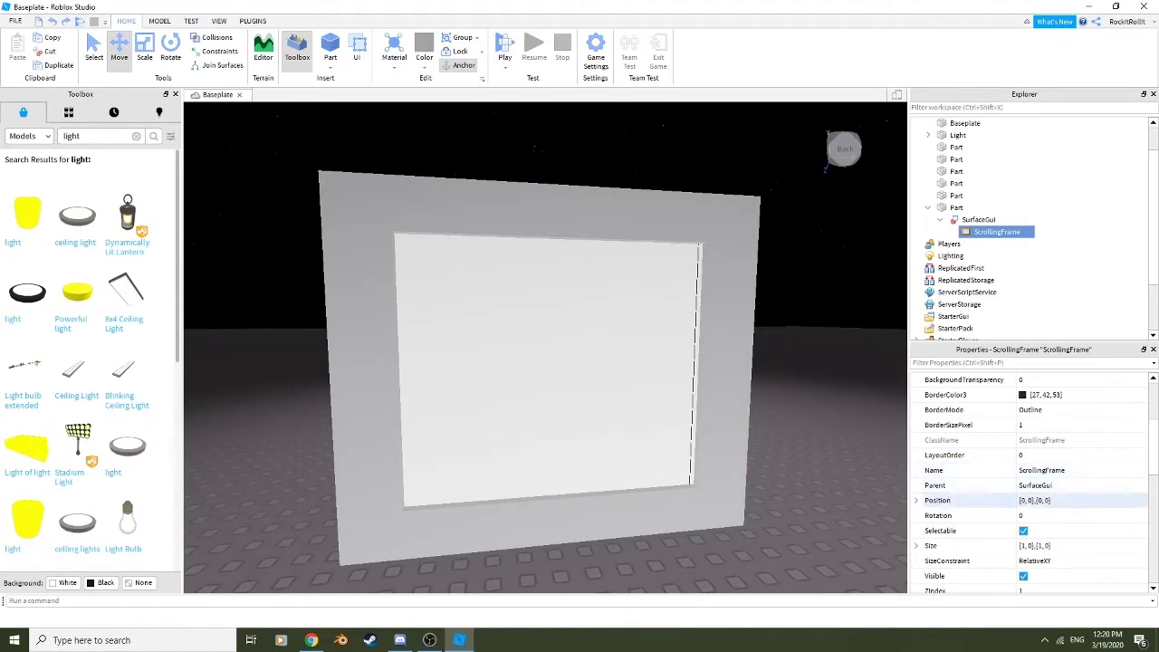
# Insert a TextLabel into the ScrollingFrame and select the new label
pyautogui.moveTo(1028, 231)
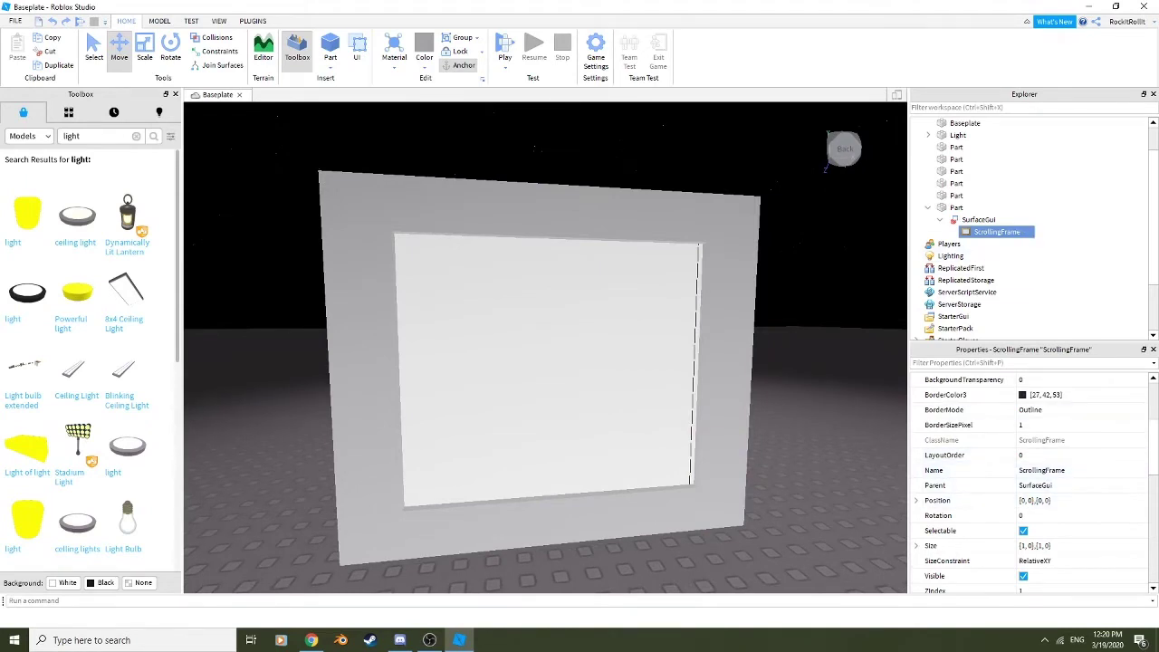
pyautogui.moveTo(742, 308); pyautogui.dragTo(711, 312, button='right')
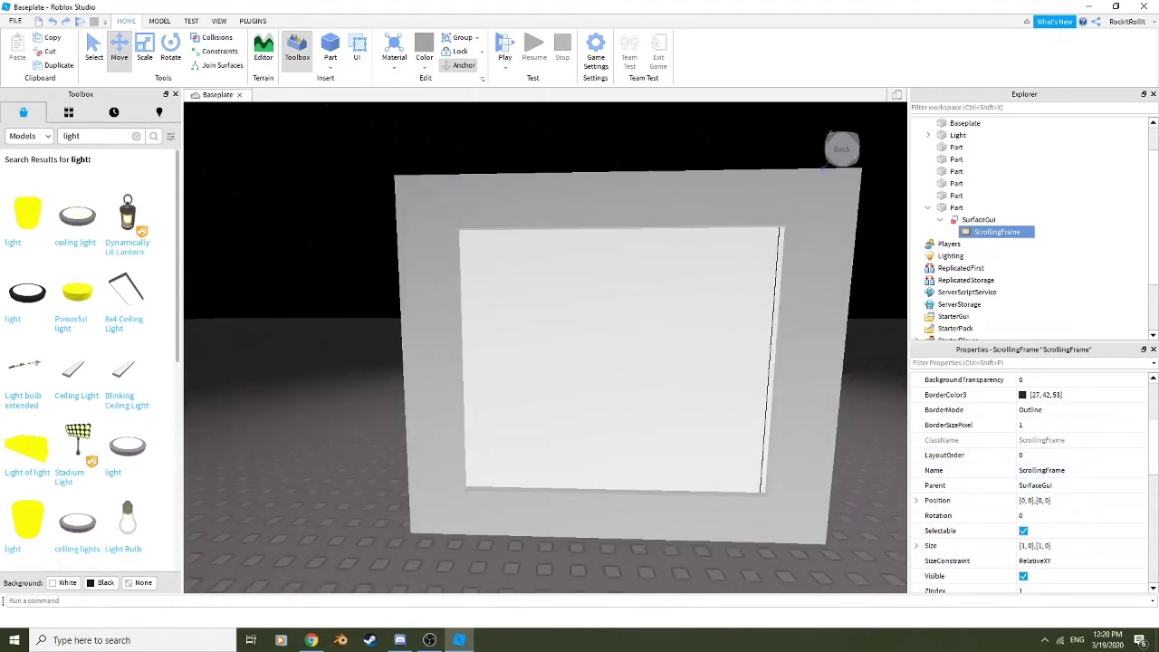
pyautogui.scroll(4, 825, 167)
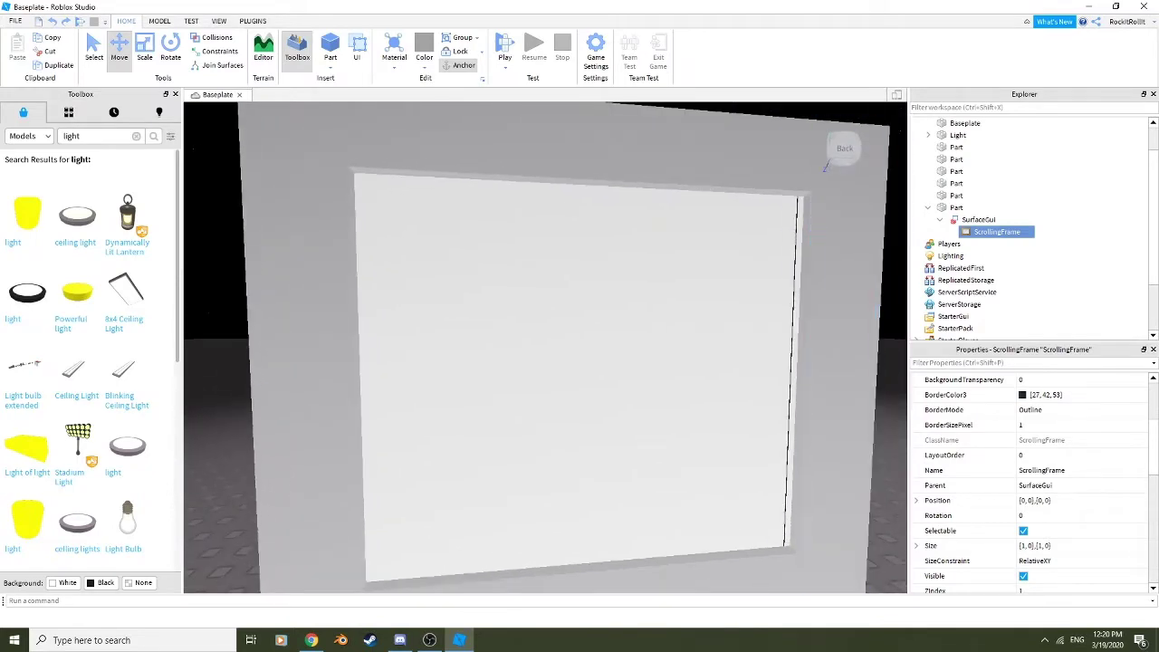
pyautogui.rightClick(975, 232)
pyautogui.moveTo(1015, 452)
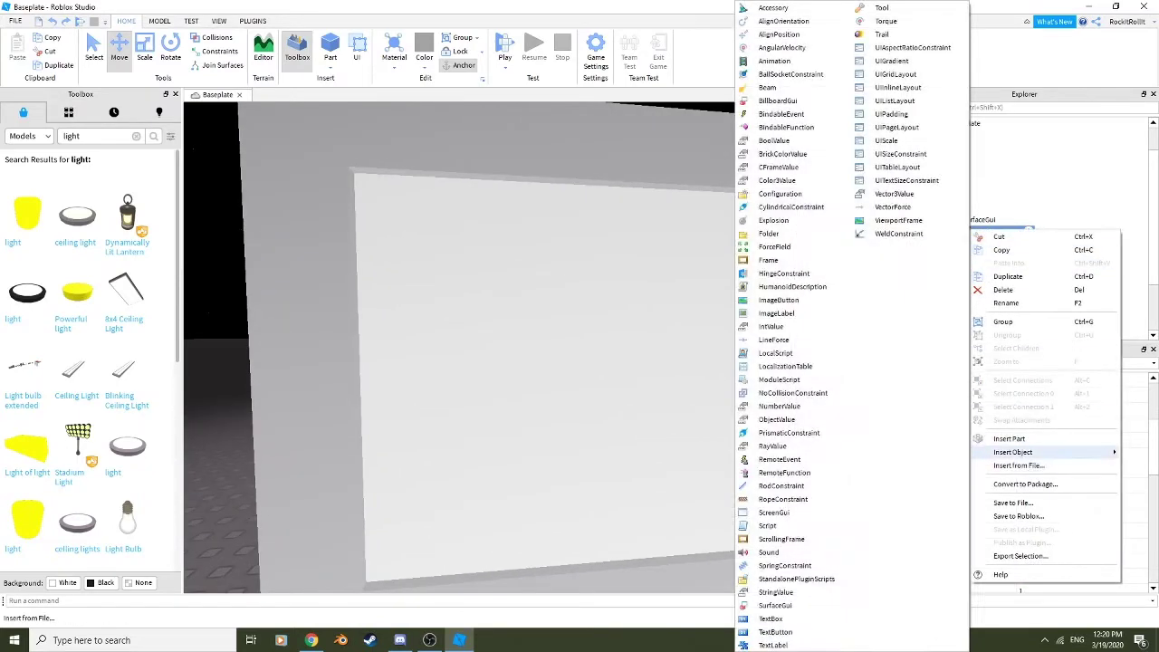
pyautogui.click(773, 645)
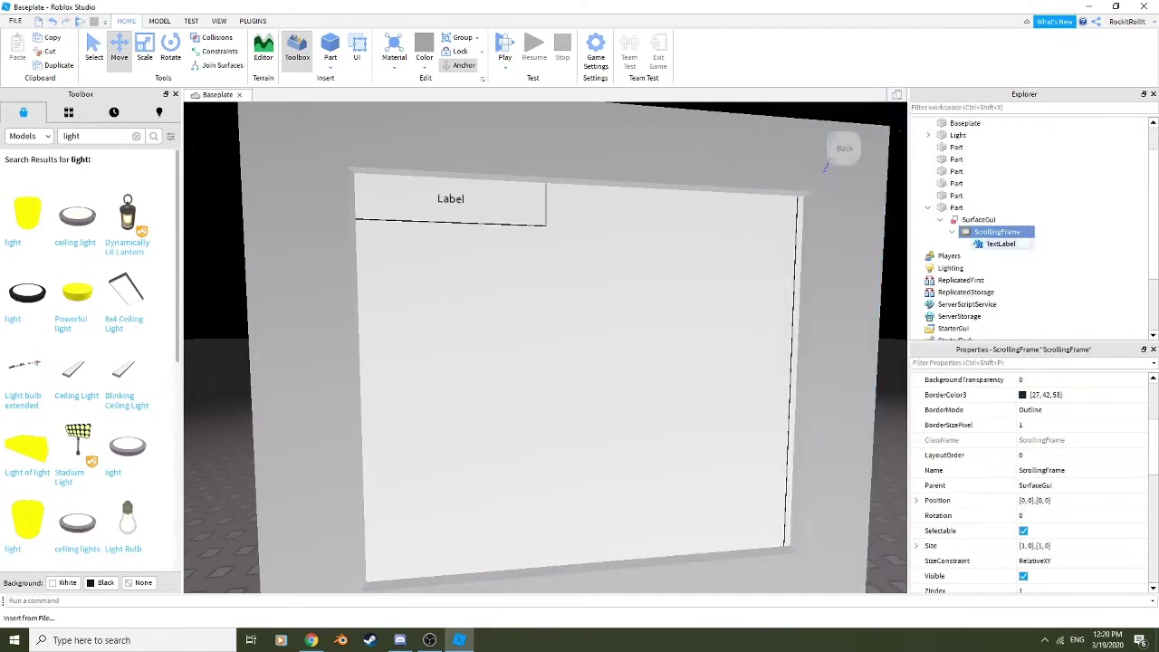
pyautogui.click(1001, 244)
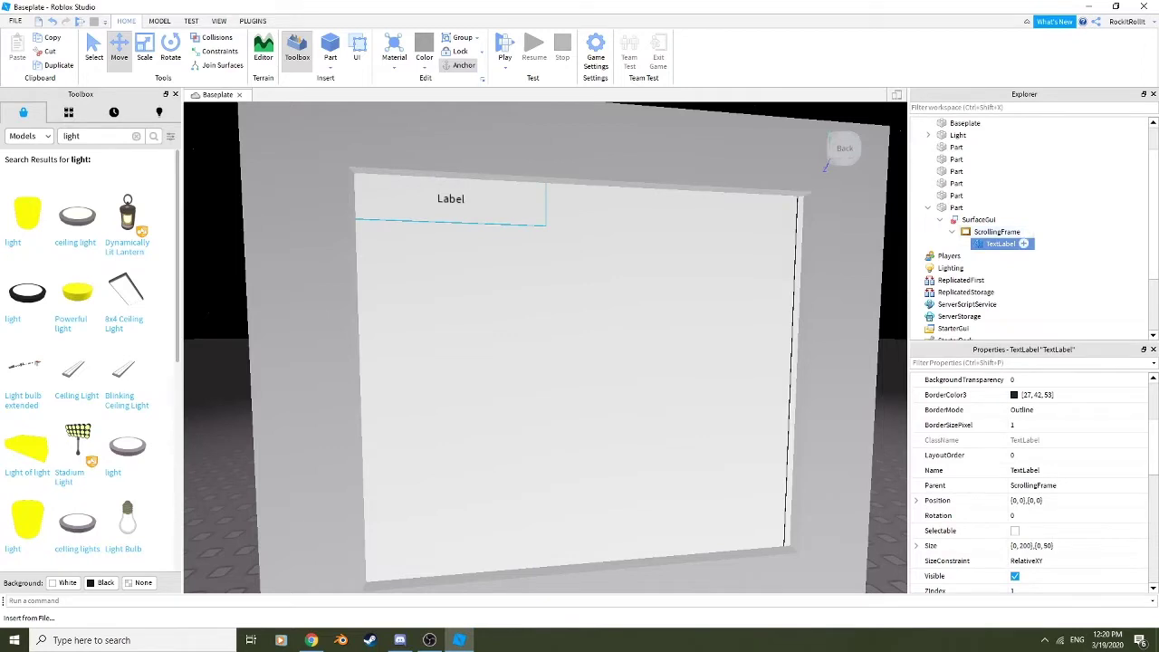
# Try a taller TextLabel by setting its Size to {0, 200},{0, 70}
pyautogui.scroll(-2, 1033, 500)
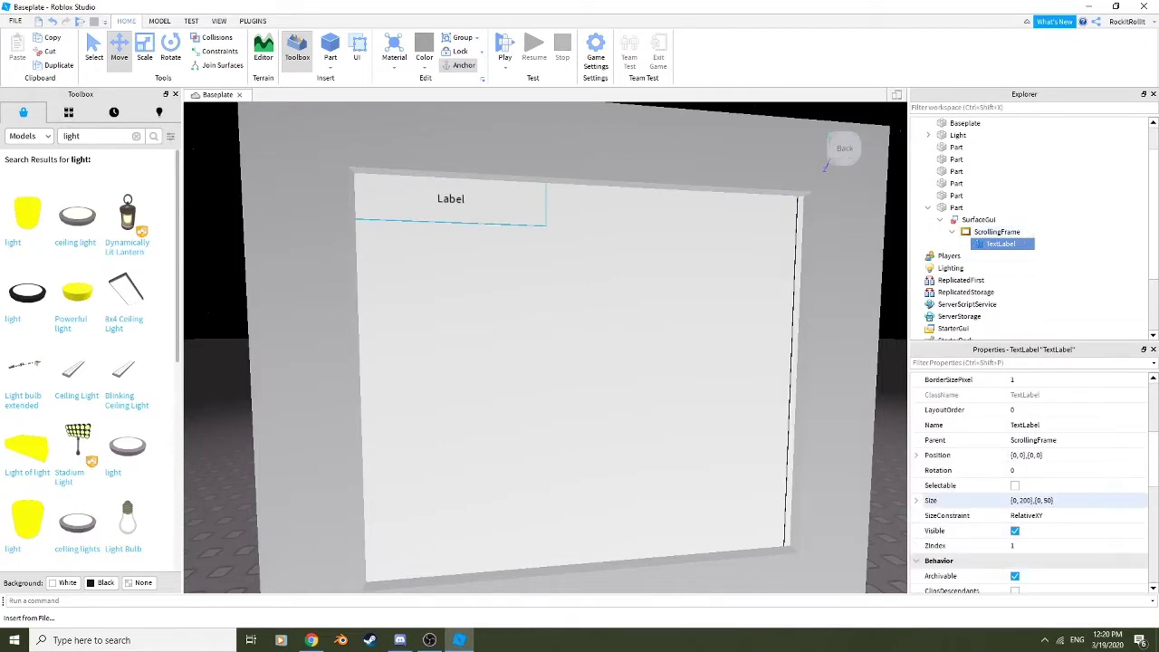
pyautogui.click(1048, 501)
pyautogui.click(1048, 501)
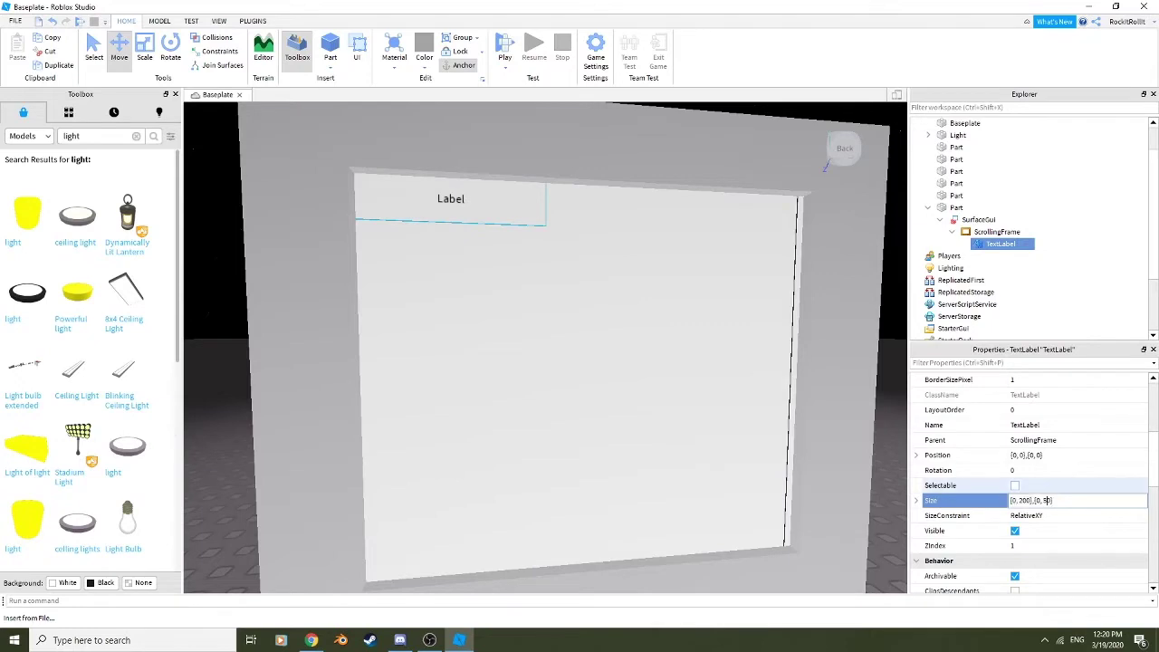
pyautogui.press('BackSpace')
pyautogui.write('7')
pyautogui.press('Return')
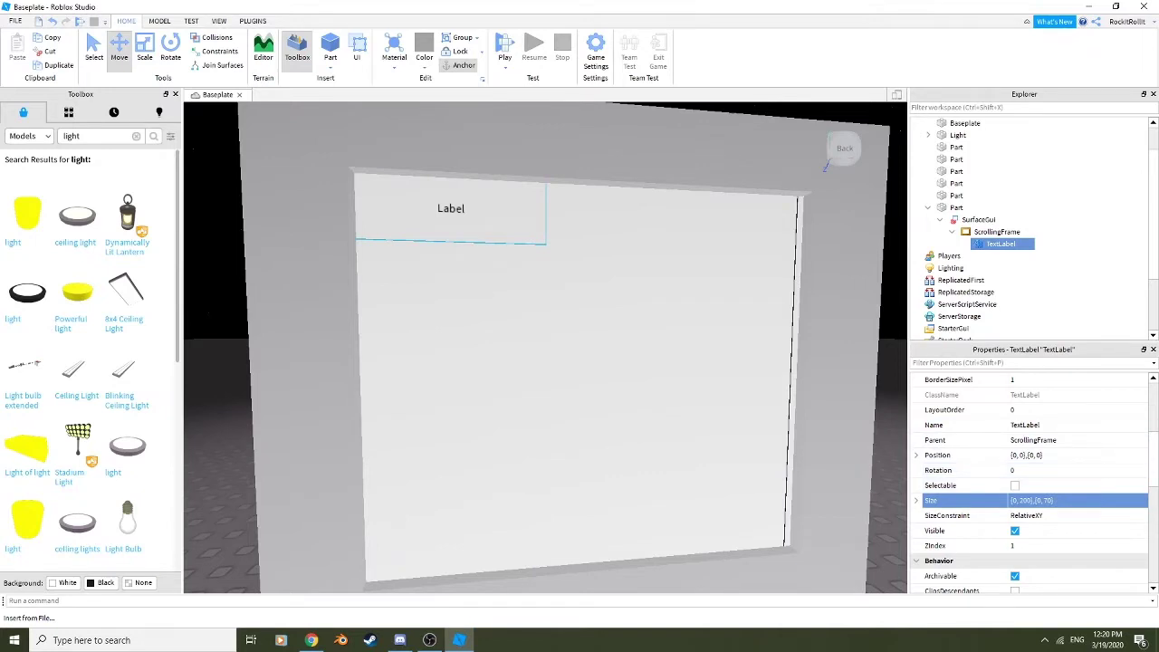
# Set the TextLabel's Size to {0, 200},{0, 60}
pyautogui.click(1047, 501)
pyautogui.click(1047, 501)
pyautogui.press('BackSpace')
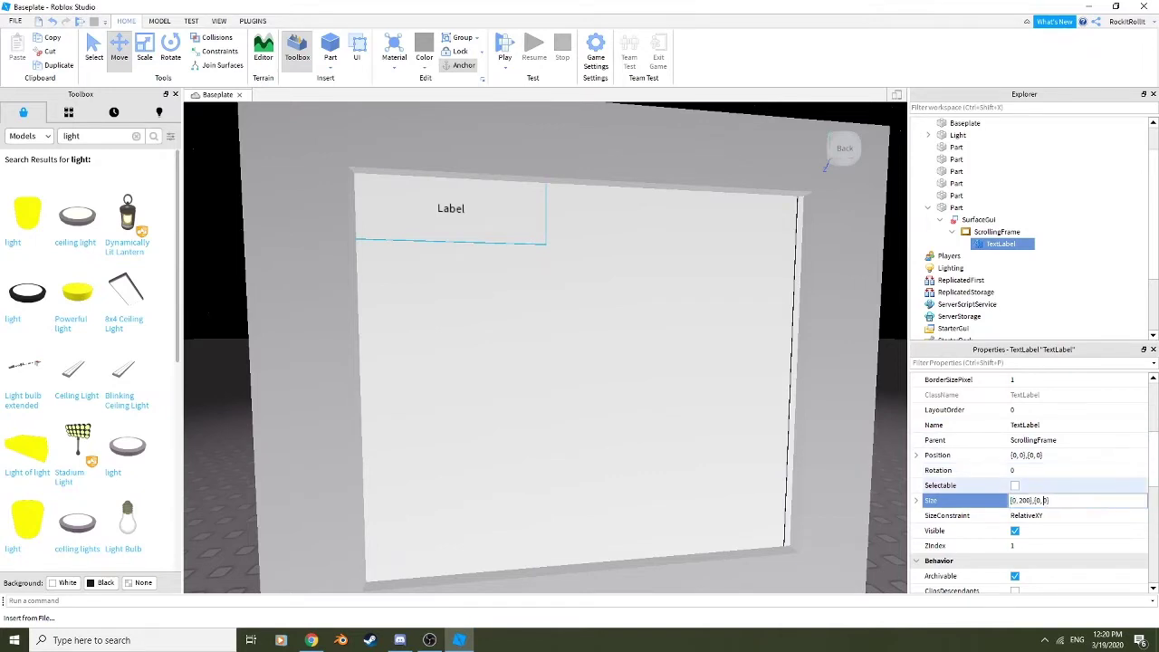
pyautogui.write('6')
pyautogui.press('Return')
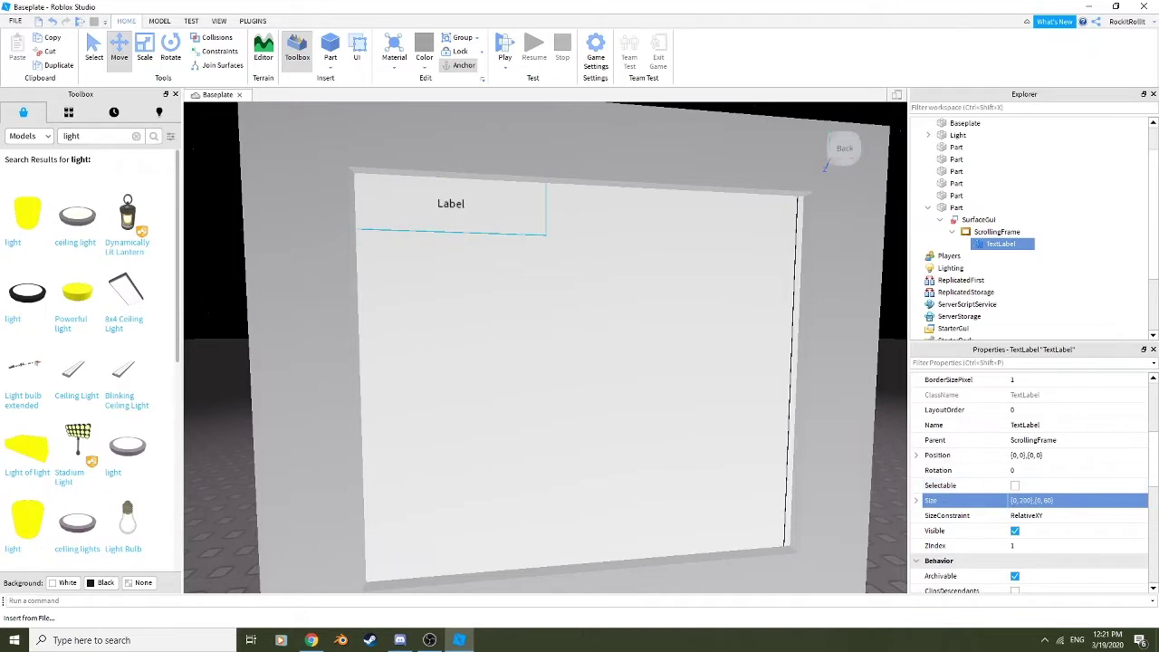
# Try widening the TextLabel with Size {0, 700},{0, 60} and check how it fits the panel
pyautogui.click(1042, 501)
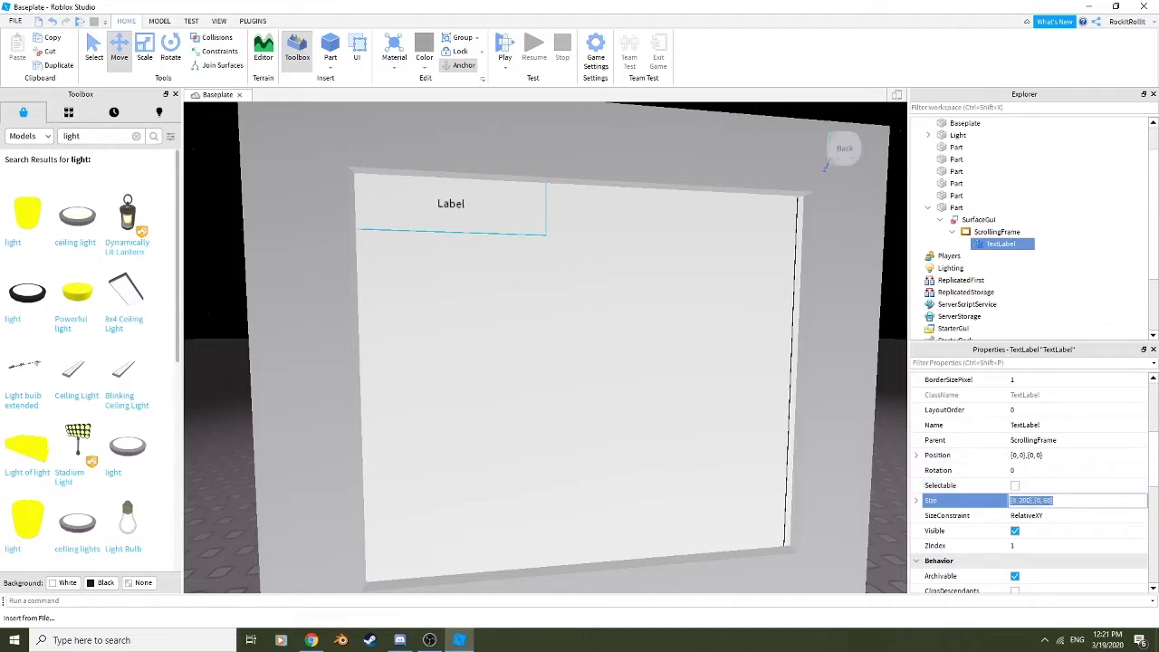
pyautogui.click(1024, 501)
pyautogui.press('BackSpace')
pyautogui.write('7')
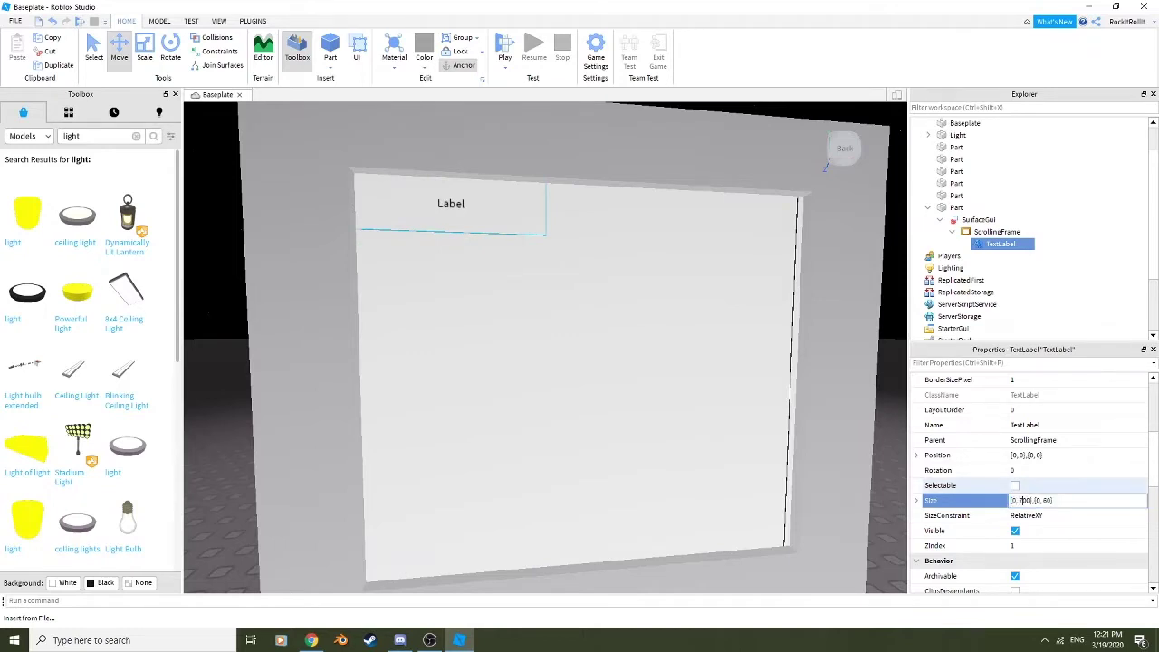
pyautogui.press('Return')
pyautogui.press('s')
pyautogui.moveTo(689, 362); pyautogui.dragTo(634, 353, button='right')
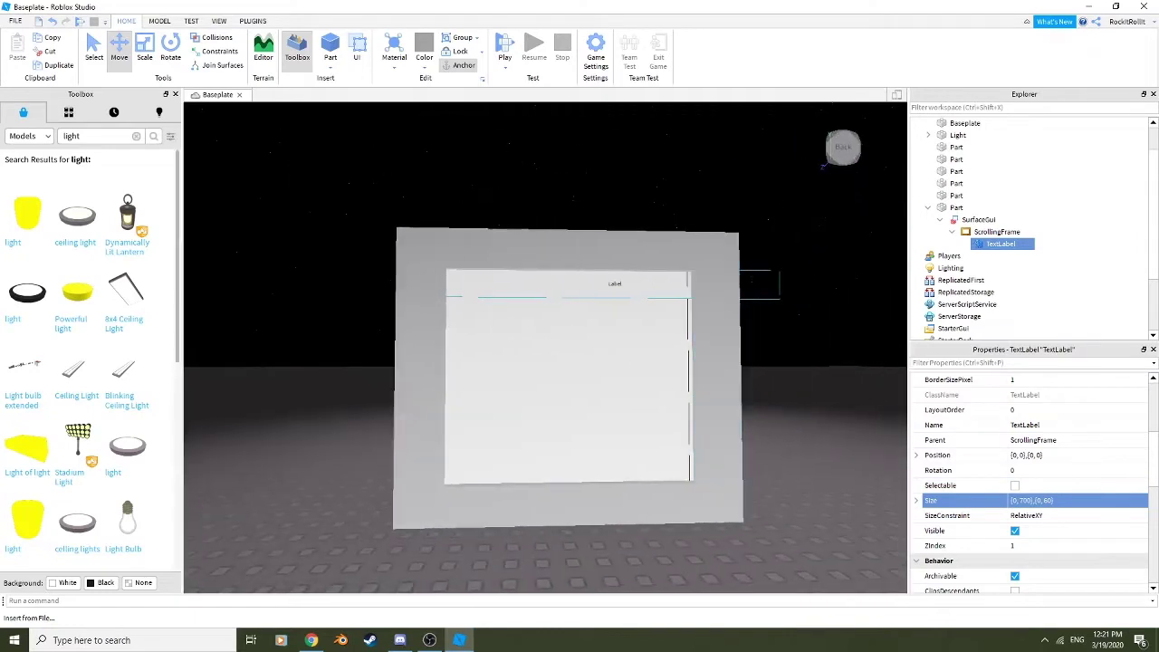
pyautogui.scroll(2, 549, 347)
# Fit the TextLabel to the panel width by setting its Size to {0, 500},{0, 60}
pyautogui.click(1033, 501)
pyautogui.click(1023, 501)
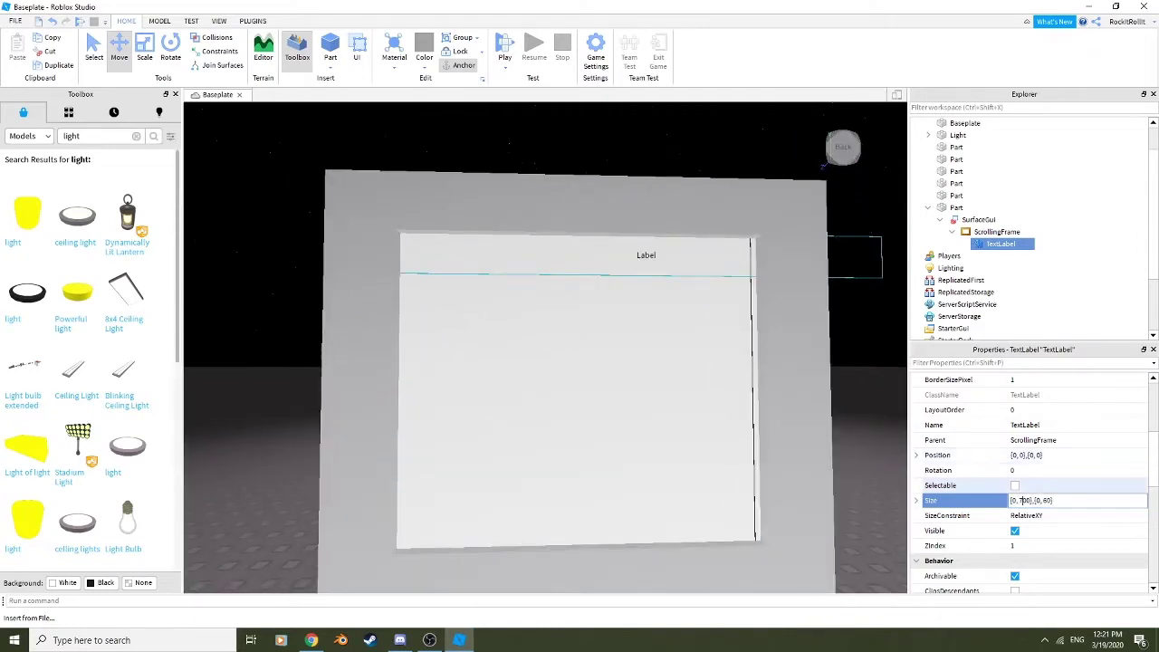
pyautogui.press('BackSpace')
pyautogui.write('5')
pyautogui.press('Return')
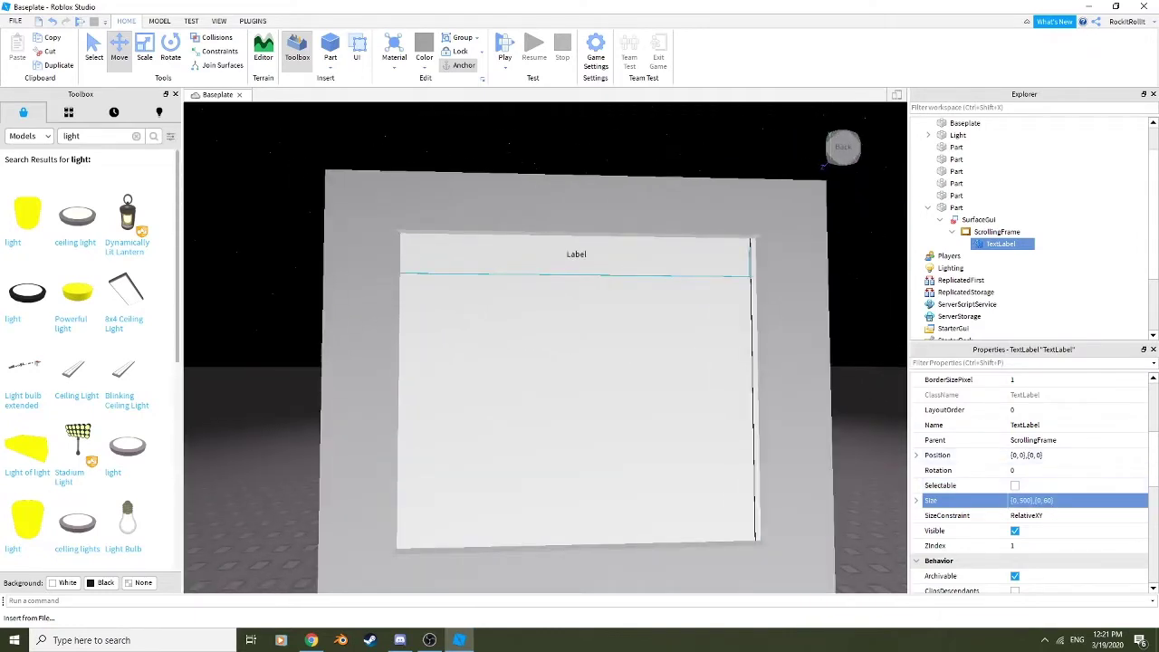
# Set the TextLabel's TextSize to 20
pyautogui.moveTo(562, 353)
pyautogui.mouseDown(button='right')
pyautogui.moveTo(625, 353)
pyautogui.moveTo(562, 353)
pyautogui.moveTo(598, 353)
pyautogui.moveTo(584, 349)
pyautogui.mouseUp(button='right')
pyautogui.scroll(-2, 562, 354)
pyautogui.scroll(3, 562, 353)
pyautogui.scroll(-5, 561, 353)
pyautogui.scroll(4, 561, 354)
pyautogui.scroll(-3, 562, 353)
pyautogui.scroll(-5, 1033, 480)
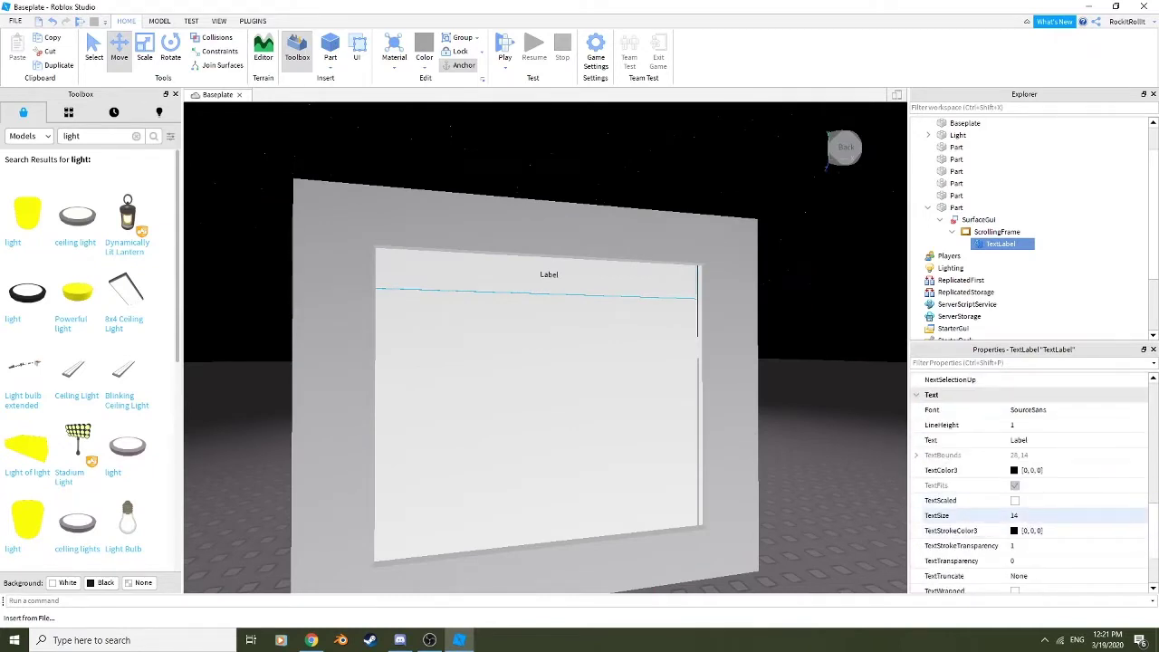
pyautogui.click(1042, 515)
pyautogui.click(1042, 516)
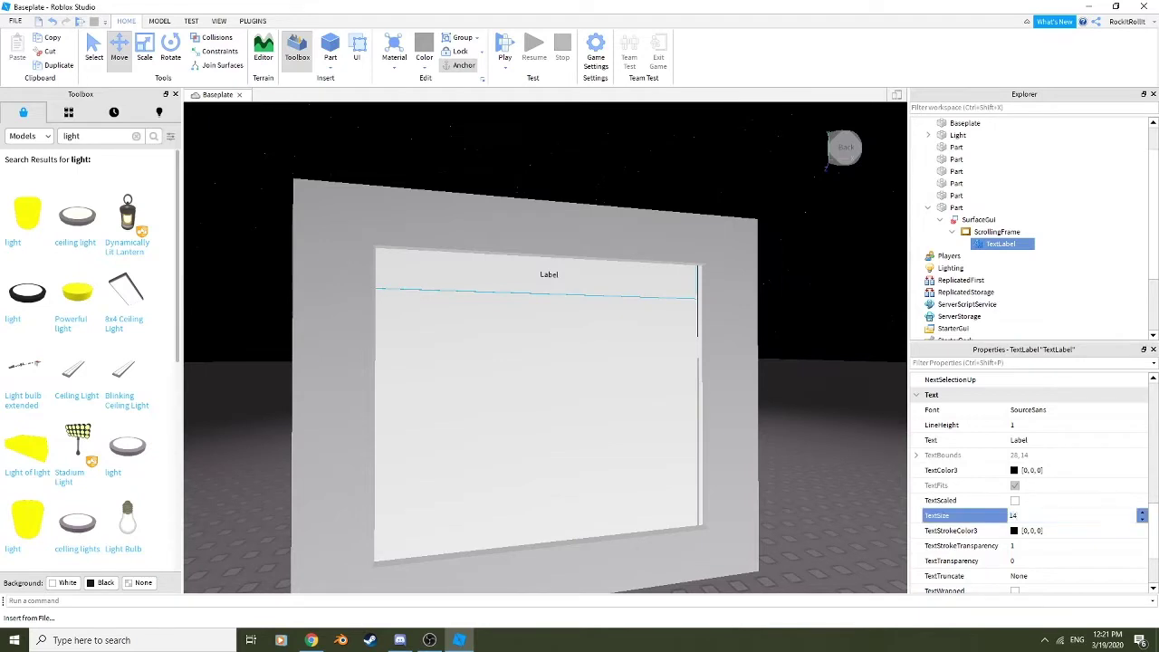
pyautogui.press('BackSpace')
pyautogui.press('BackSpace')
pyautogui.write('20')
pyautogui.press('Return')
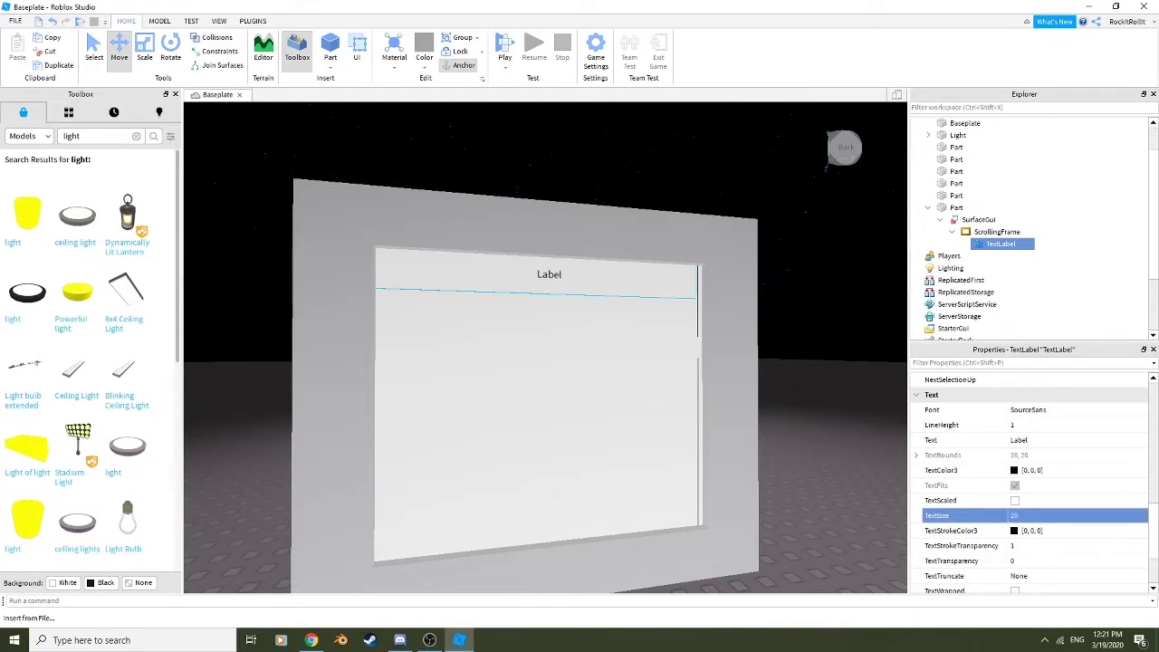
# Enable TextScaled on the TextLabel and change its Font to GothamSemibold
pyautogui.click(1014, 501)
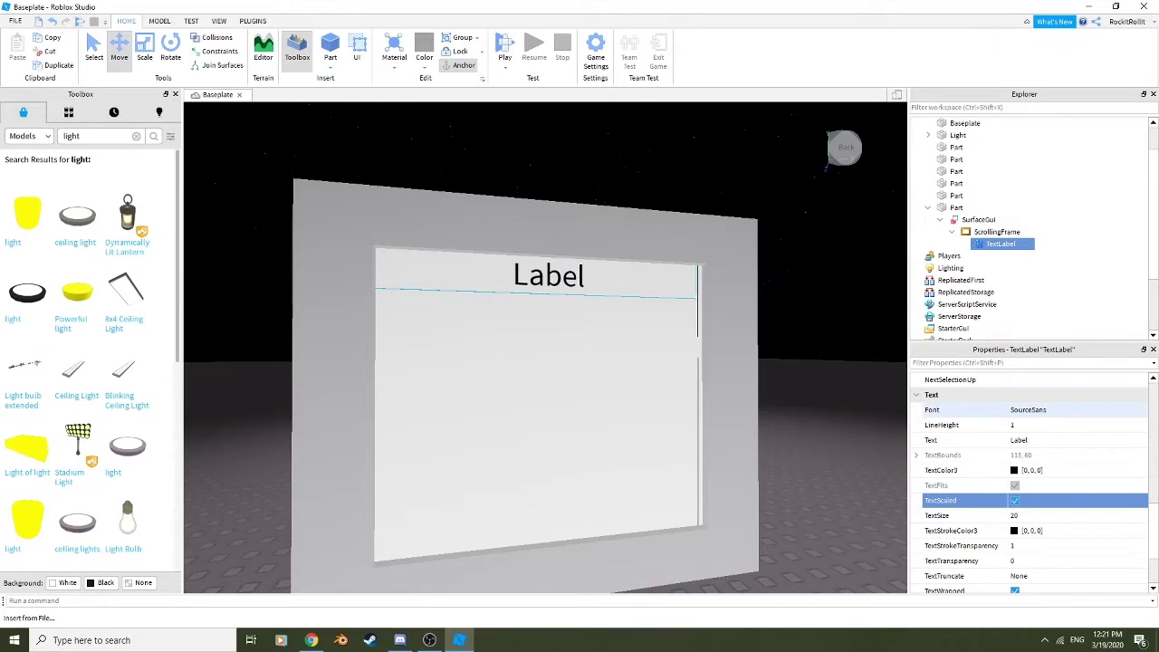
pyautogui.click(1060, 411)
pyautogui.click(1060, 410)
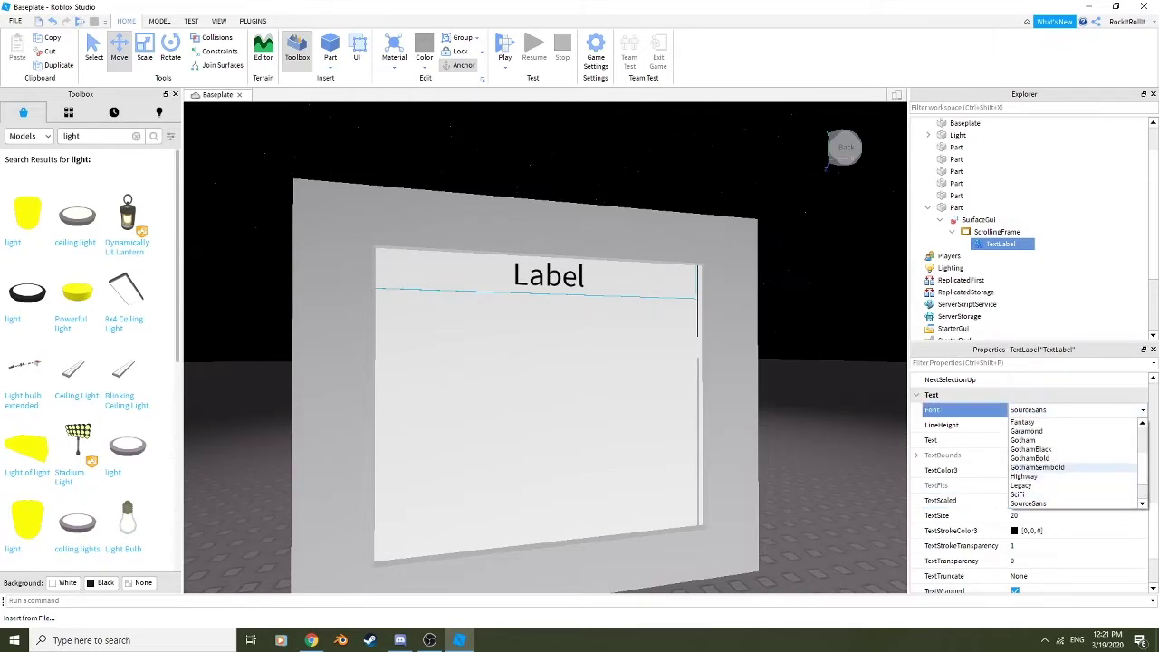
pyautogui.click(1038, 468)
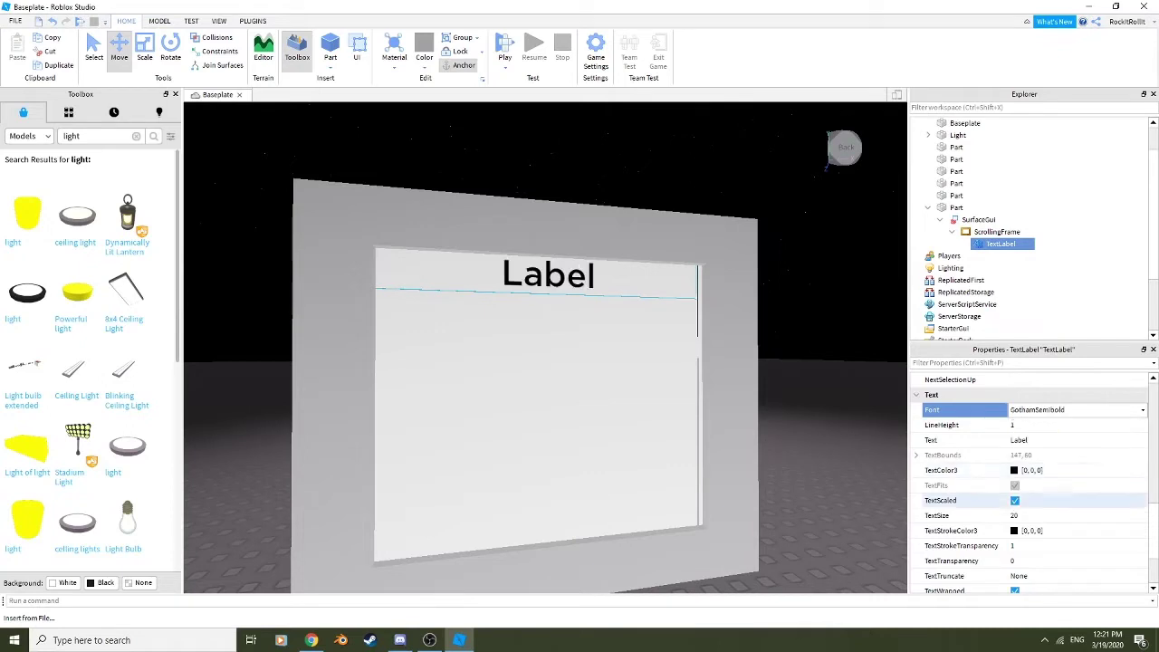
# Give the label text a solid outline by setting TextStrokeTransparency to 0
pyautogui.scroll(-2, 1033, 500)
pyautogui.click(1012, 455)
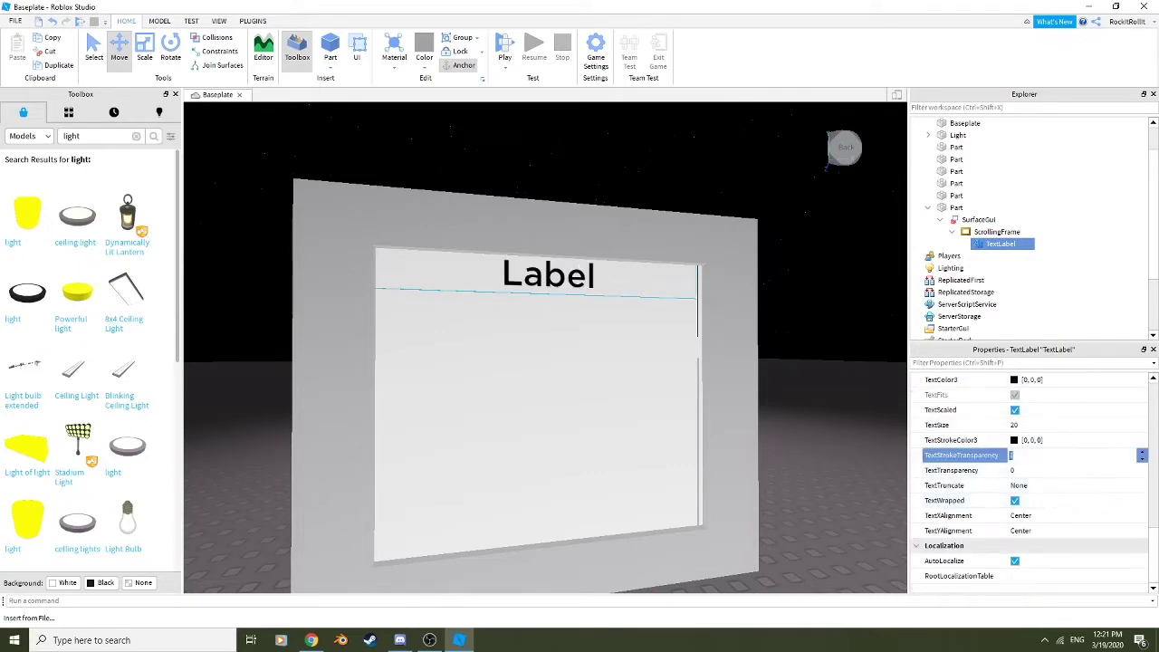
pyautogui.write('0')
pyautogui.press('Return')
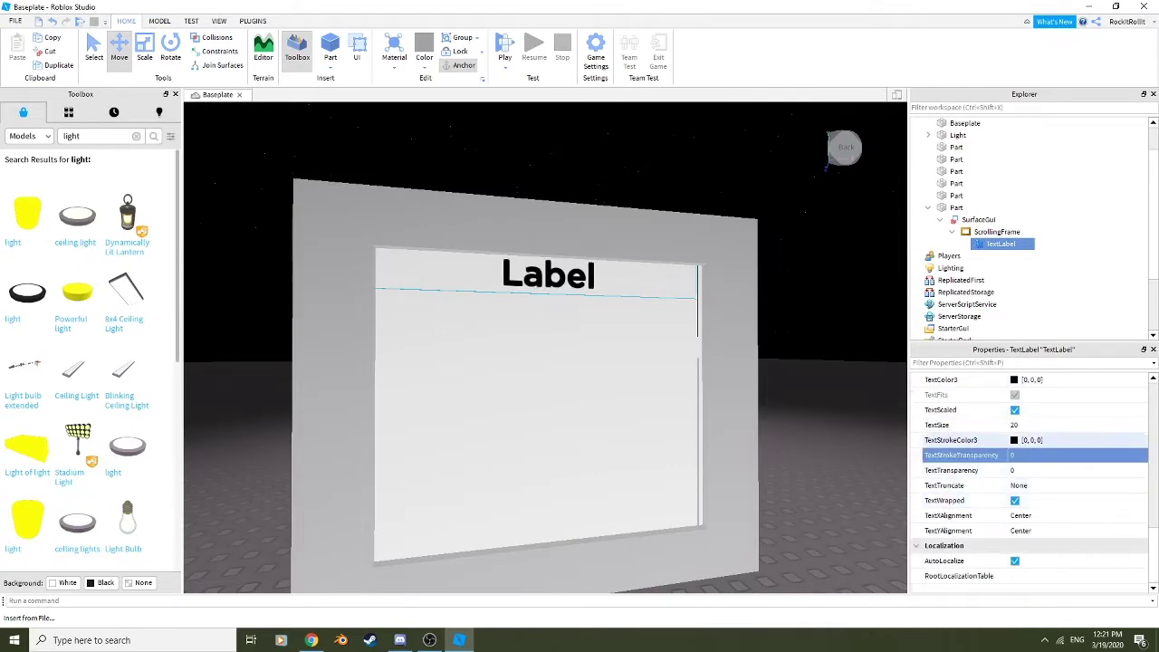
# Change the TextLabel's TextColor3 to white (255, 255, 255)
pyautogui.scroll(1, 960, 440)
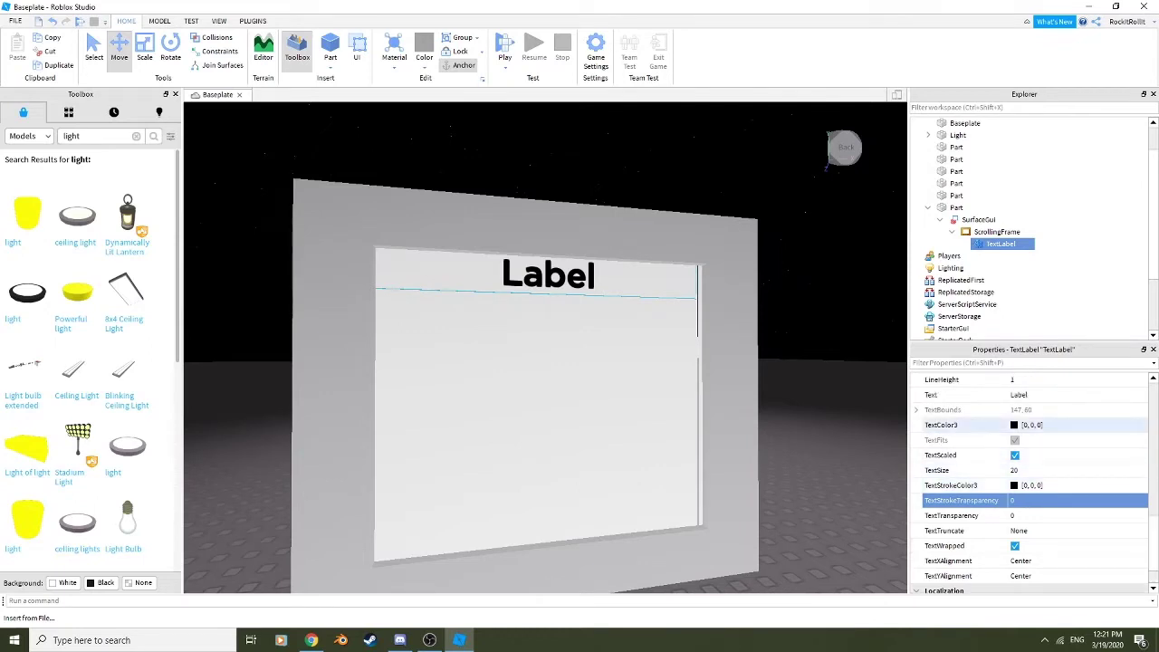
pyautogui.click(1014, 425)
pyautogui.click(555, 300)
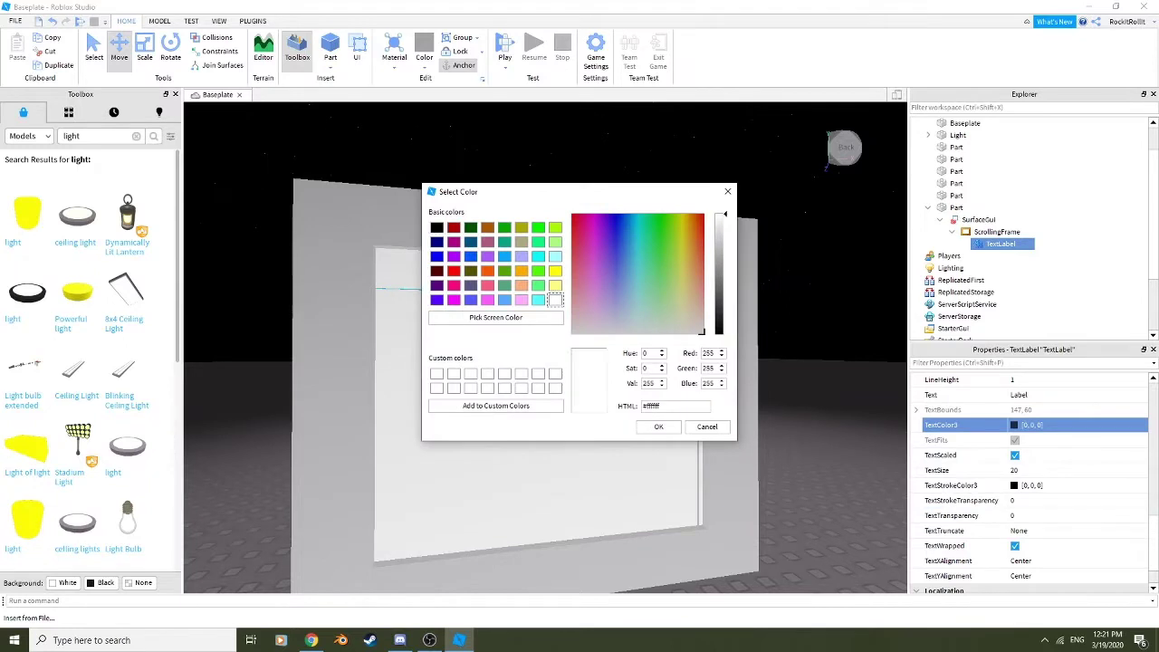
pyautogui.click(658, 426)
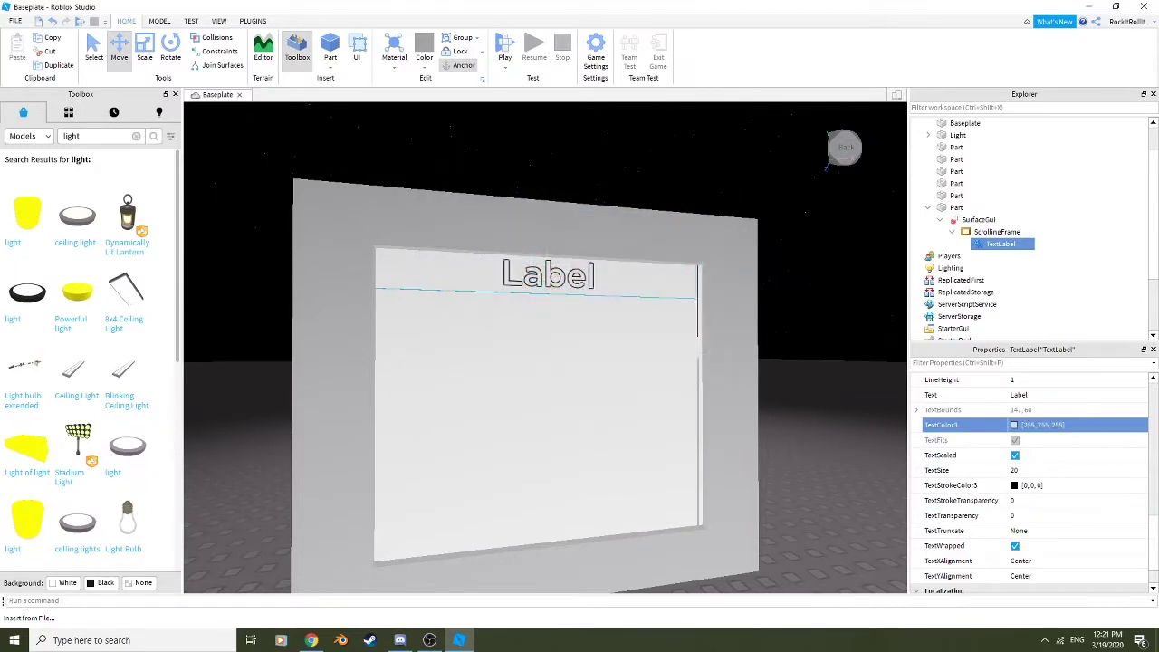
# Set the TextLabel's Text to "RockitRollit"
pyautogui.scroll(3, 1033, 486)
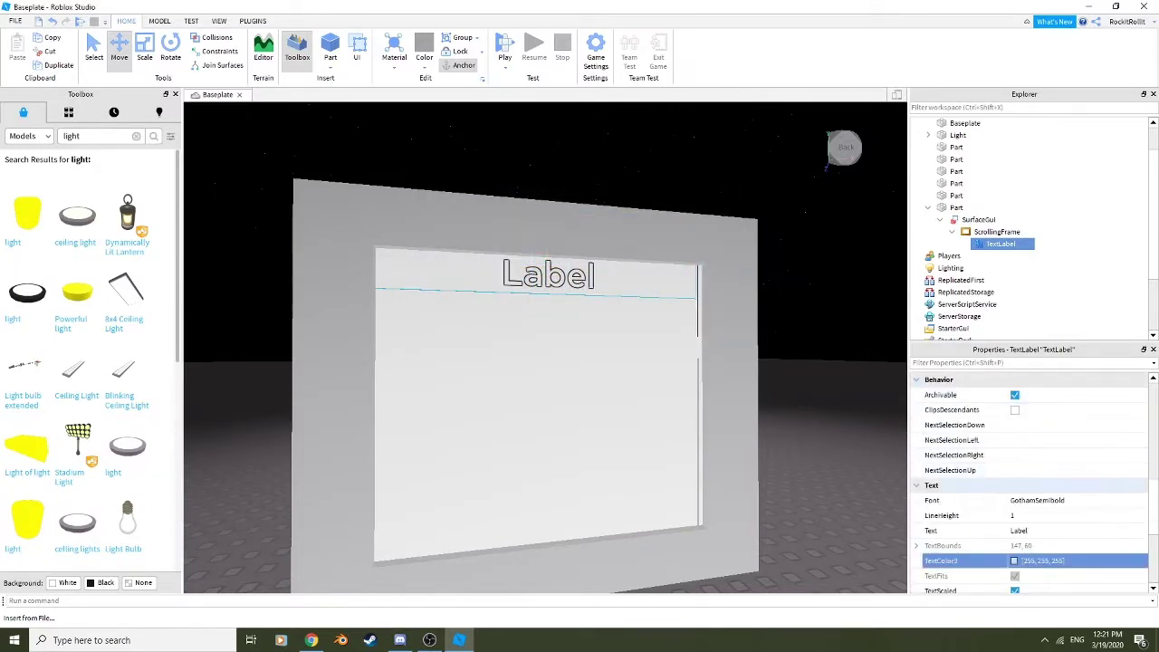
pyautogui.click(1019, 531)
pyautogui.press('BackSpace')
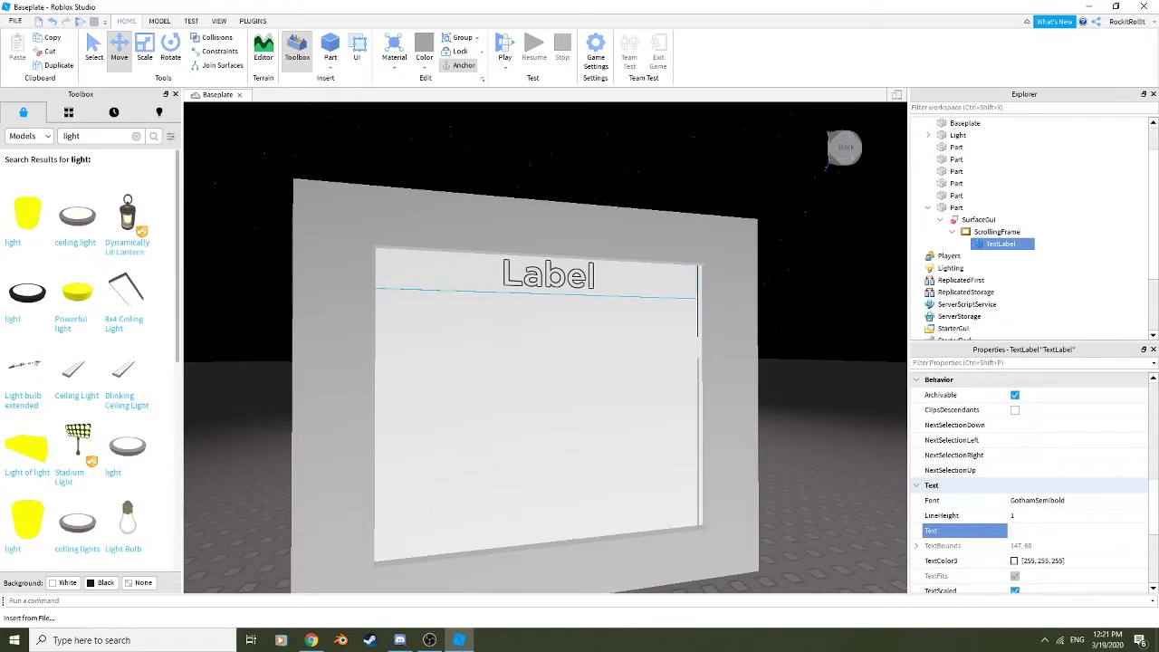
pyautogui.write('RockitRollit')
pyautogui.press('Return')
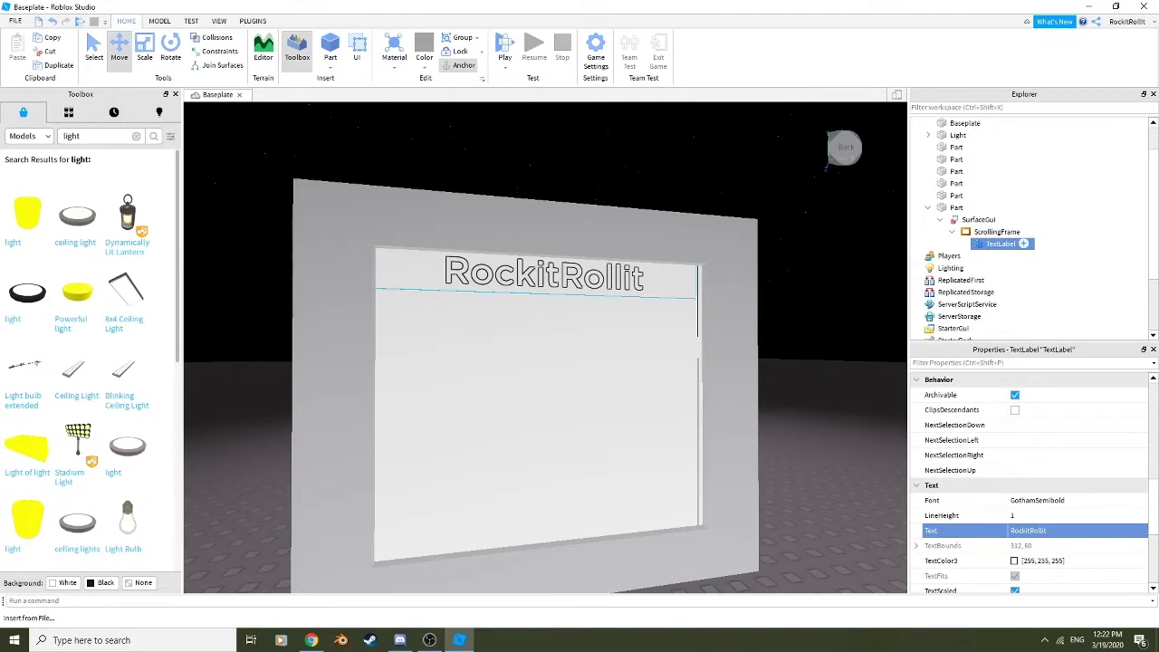
# Duplicate the TextLabel inside the ScrollingFrame and set the copy's Text to "epikmister"
pyautogui.rightClick(984, 243)
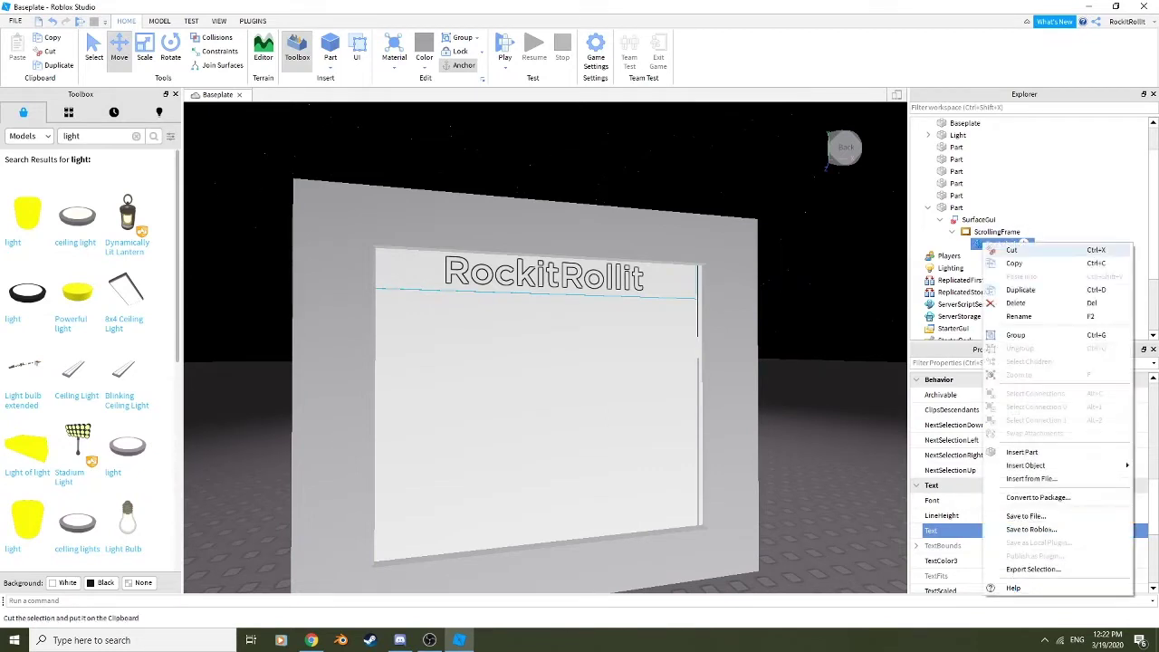
pyautogui.click(996, 289)
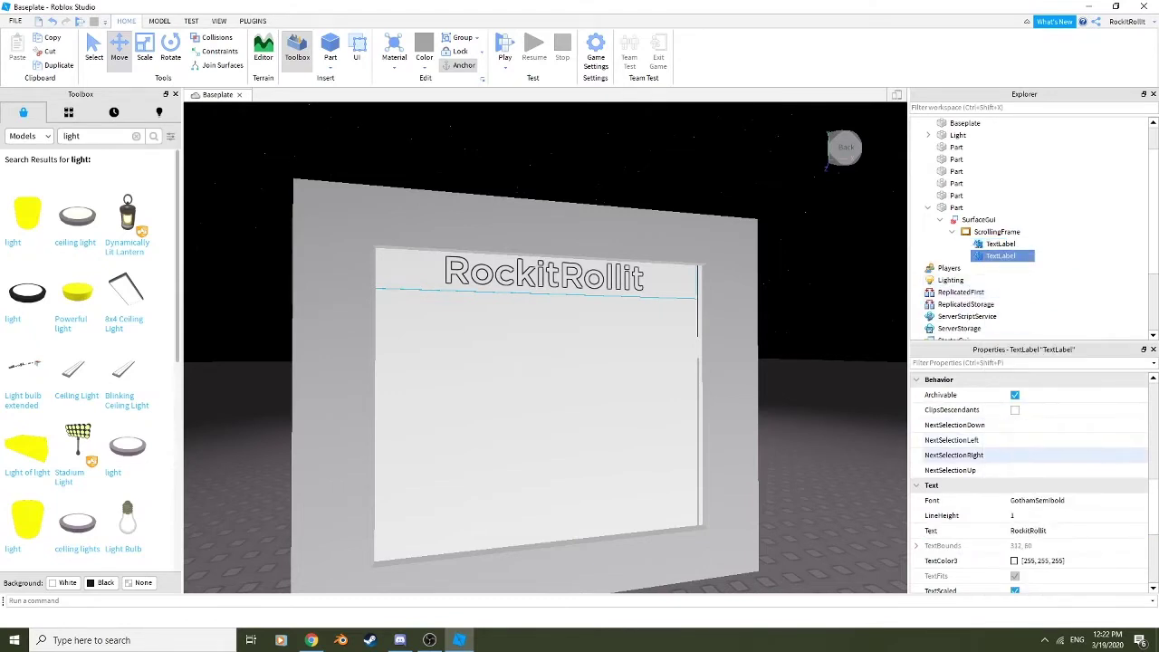
pyautogui.scroll(-1, 1033, 462)
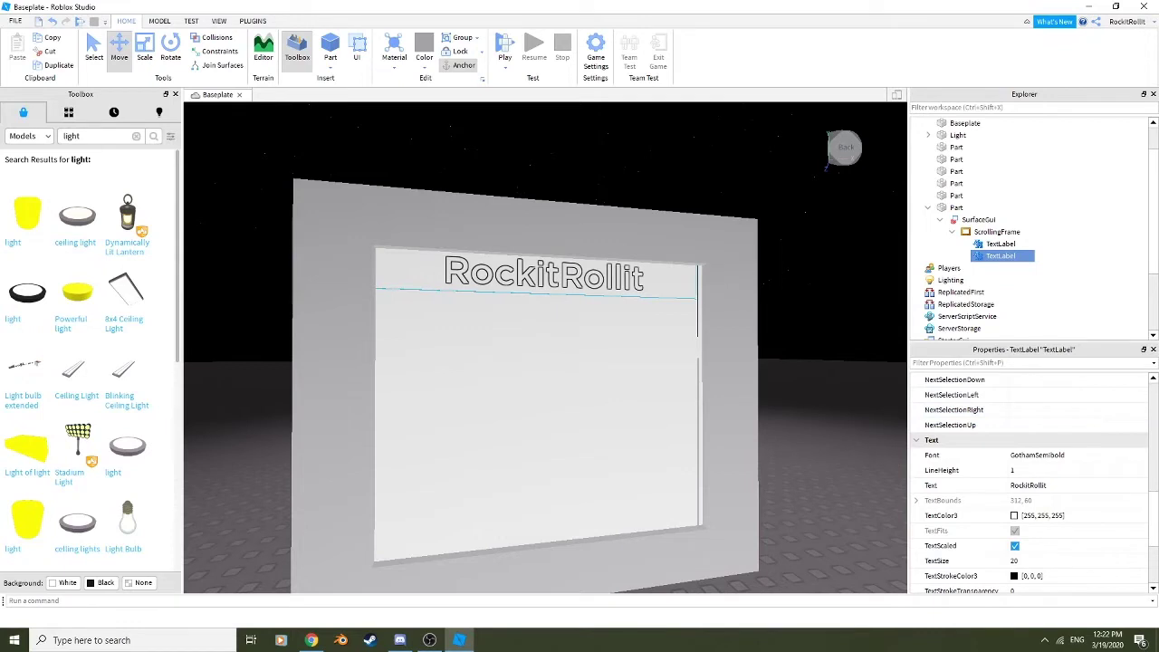
pyautogui.moveTo(806, 362); pyautogui.dragTo(770, 366, button='right')
pyautogui.scroll(3, 797, 362)
pyautogui.scroll(-3, 797, 363)
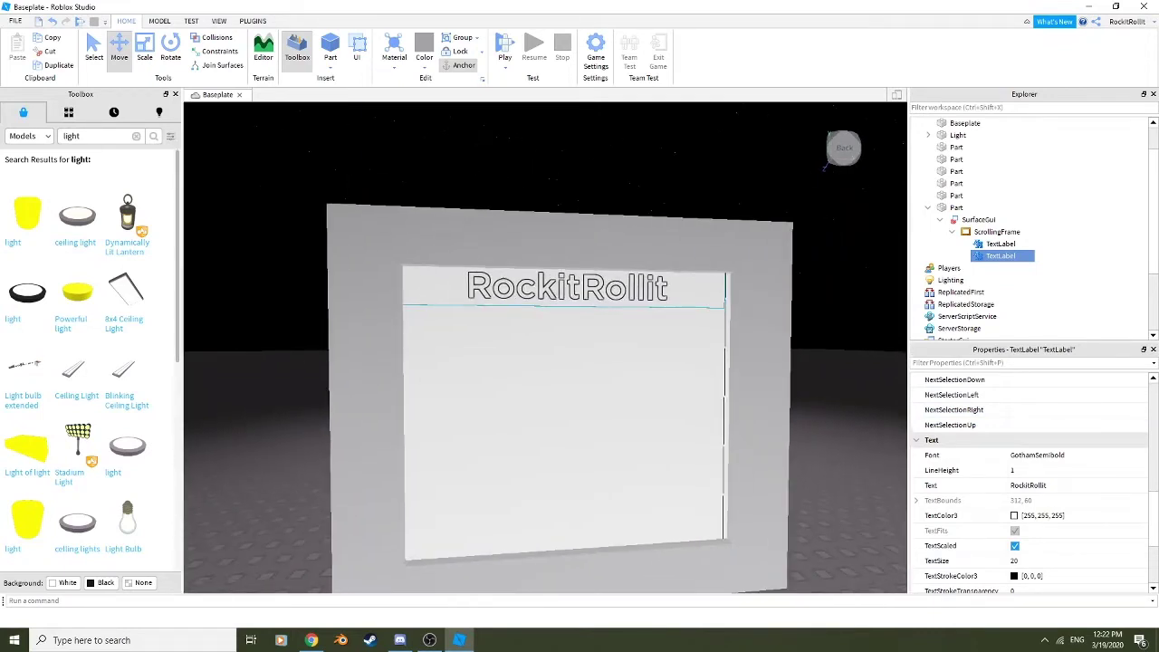
pyautogui.scroll(-2, 1033, 481)
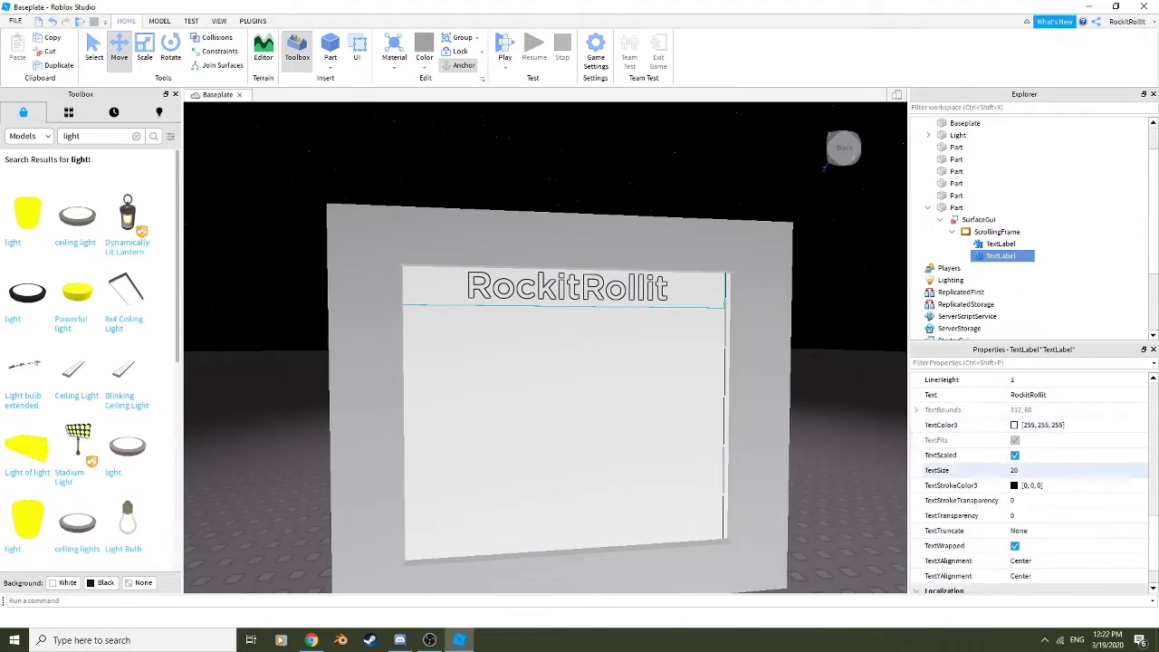
pyautogui.click(1028, 440)
pyautogui.press('BackSpace')
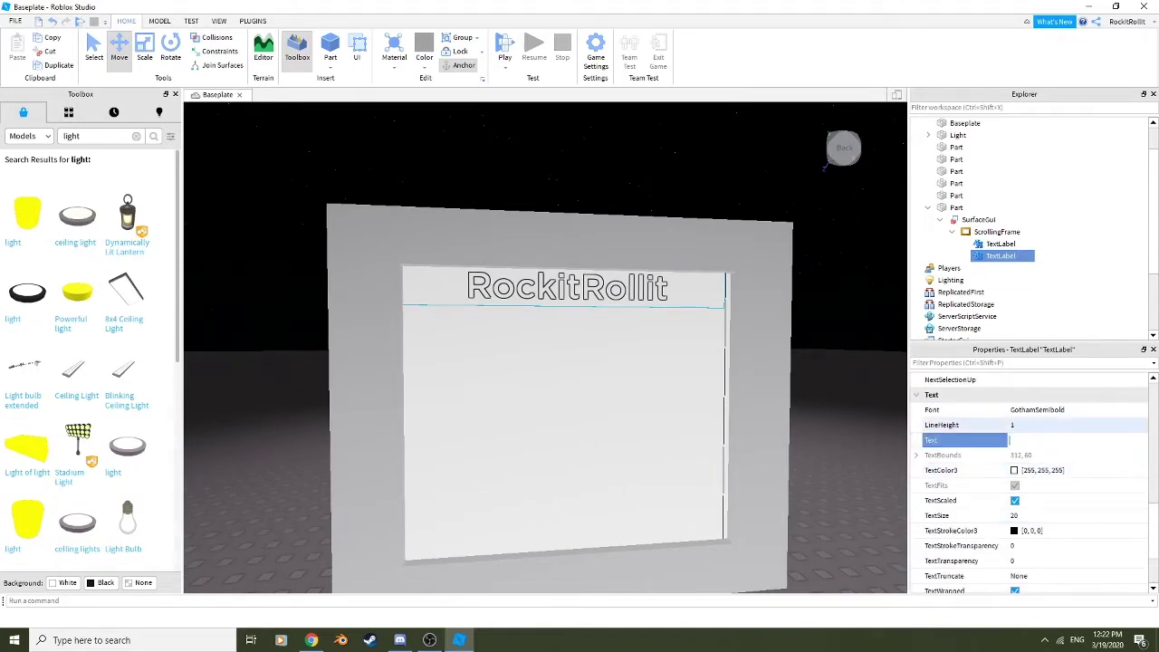
pyautogui.write('epikmister')
pyautogui.press('Return')
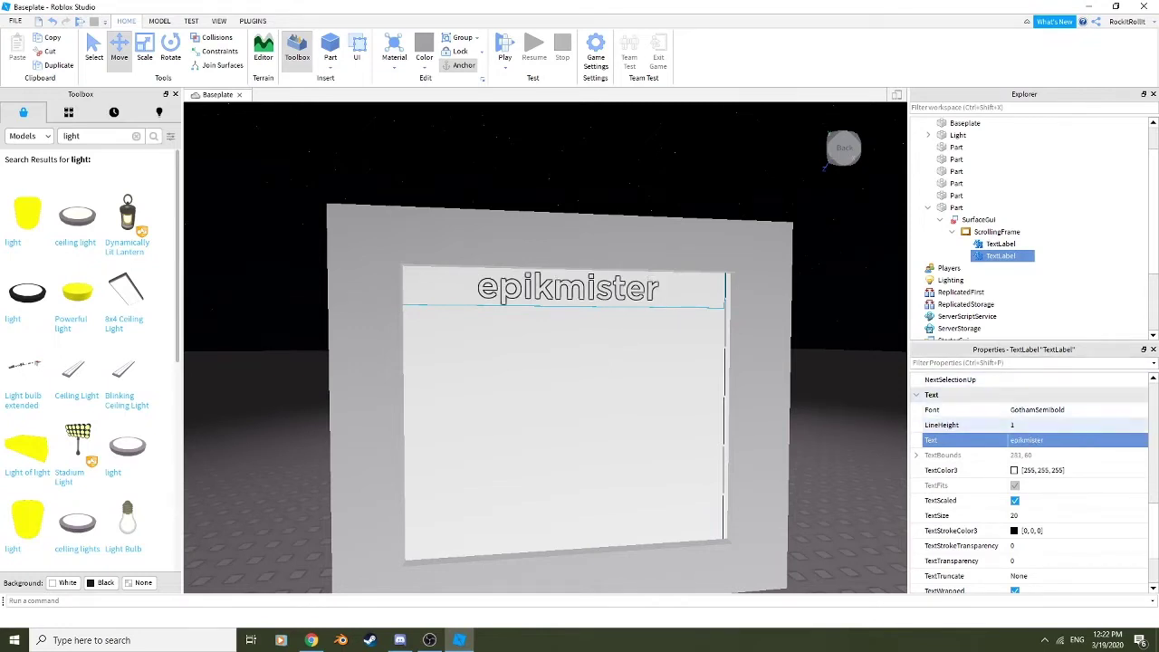
# Make the duplicated label's background fully transparent by setting BackgroundTransparency to 1
pyautogui.scroll(-1, 1032, 453)
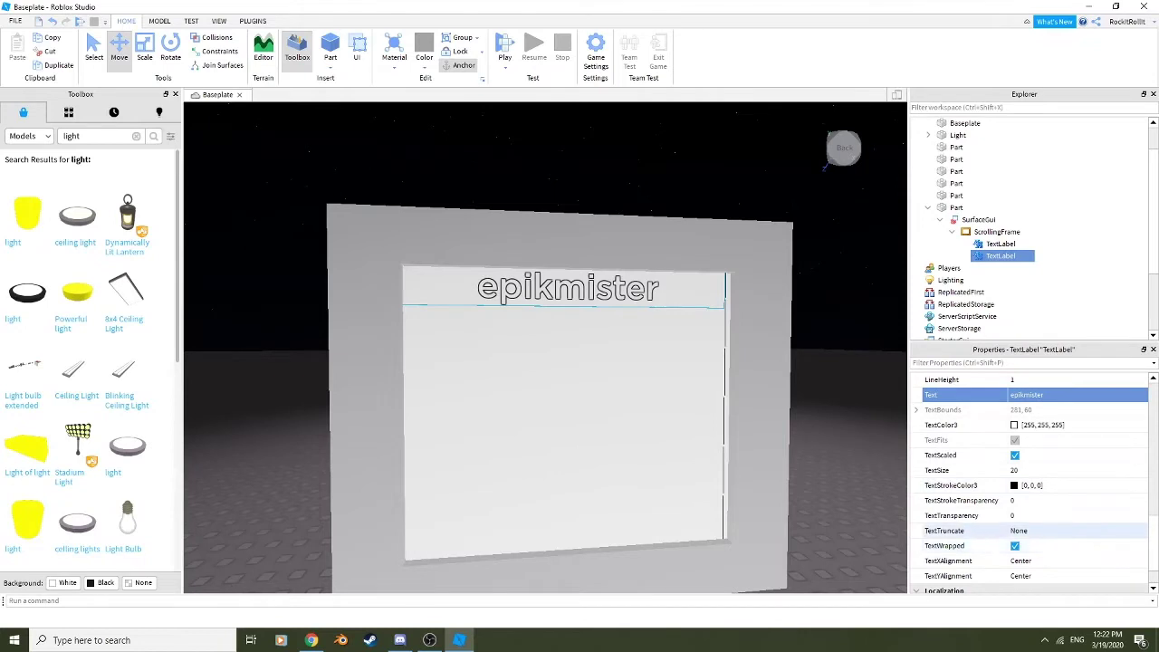
pyautogui.scroll(8, 1032, 507)
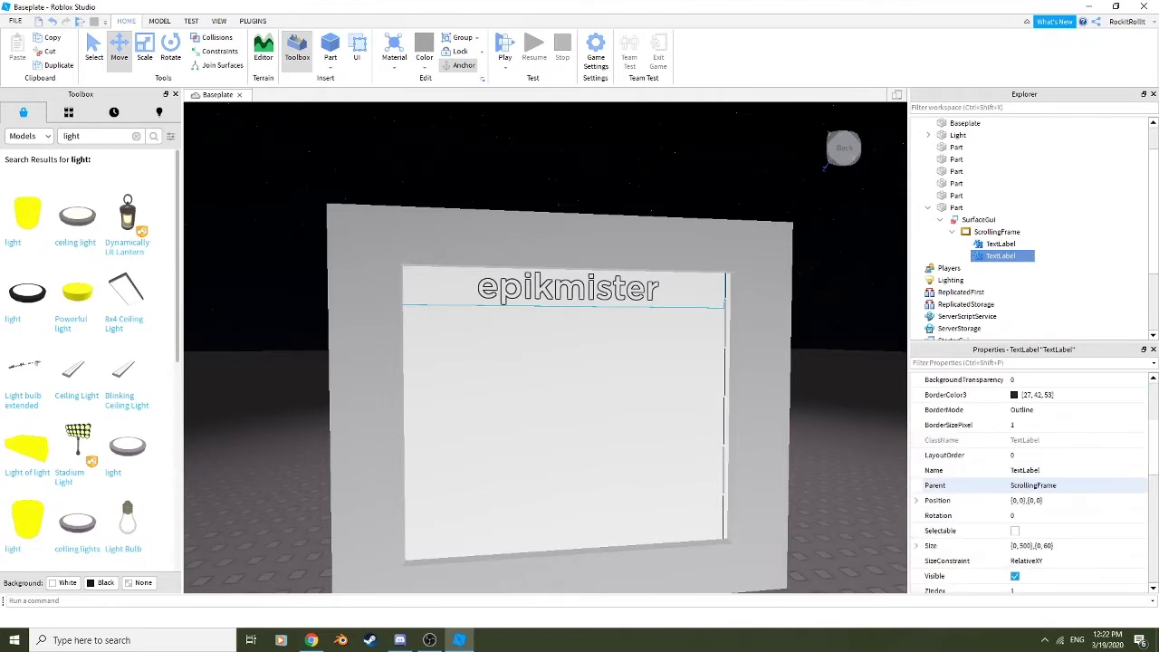
pyautogui.scroll(1, 1033, 469)
pyautogui.click(1029, 425)
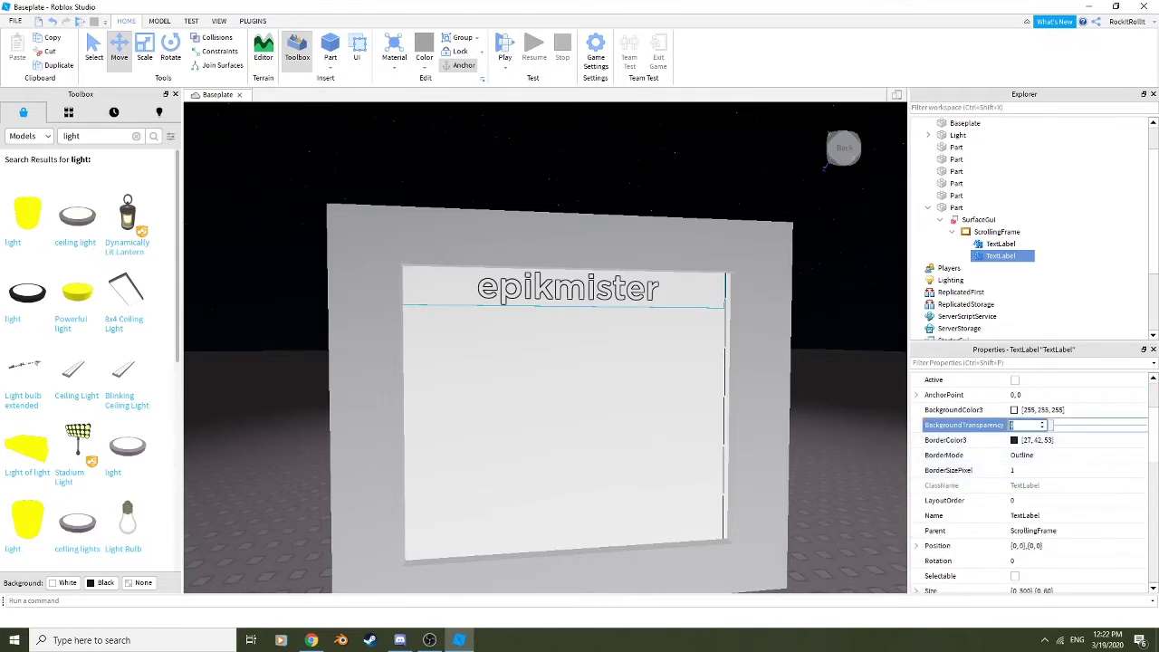
pyautogui.write('1')
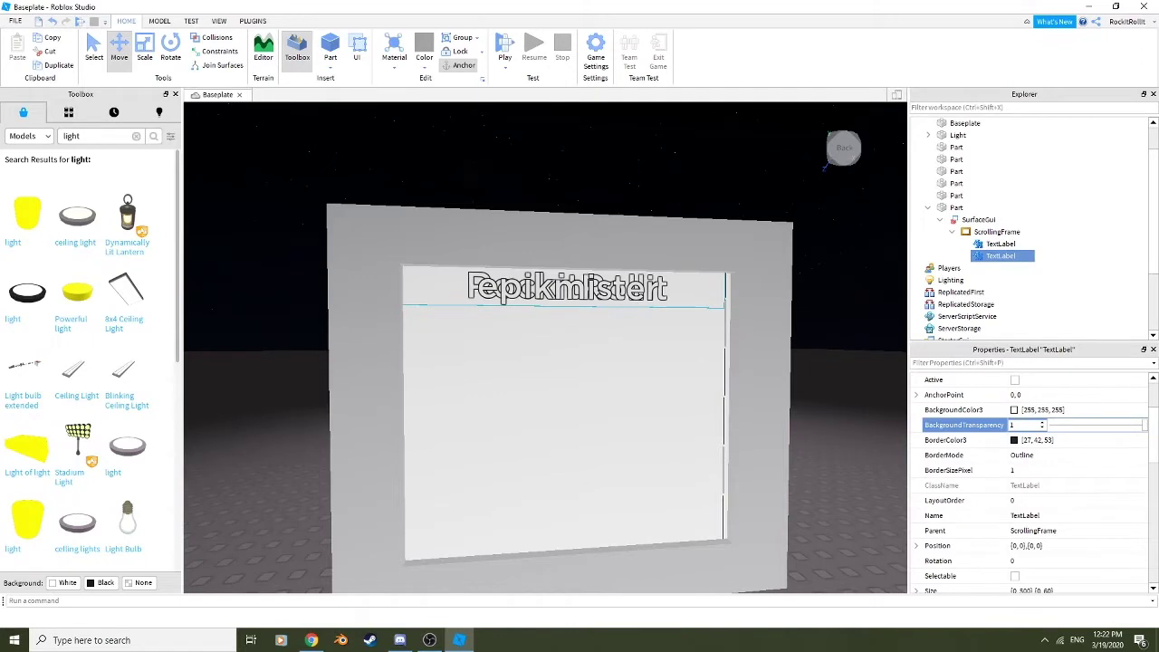
# Set the BackgroundTransparency of the first TextLabel in the ScrollingFrame to 1
pyautogui.click(1000, 244)
pyautogui.click(1029, 425)
pyautogui.write('1')
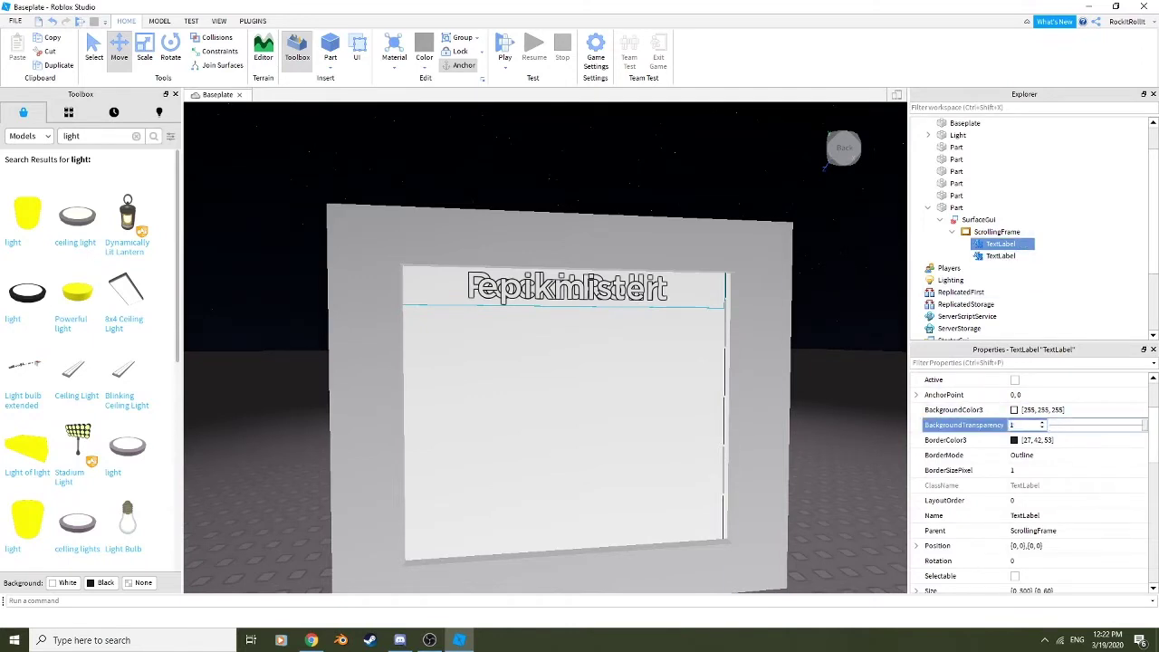
# Set the Position of the second TextLabel, the "epikmister" one, to {0, 0},{0, 7}
pyautogui.click(1001, 256)
pyautogui.scroll(-4, 1033, 480)
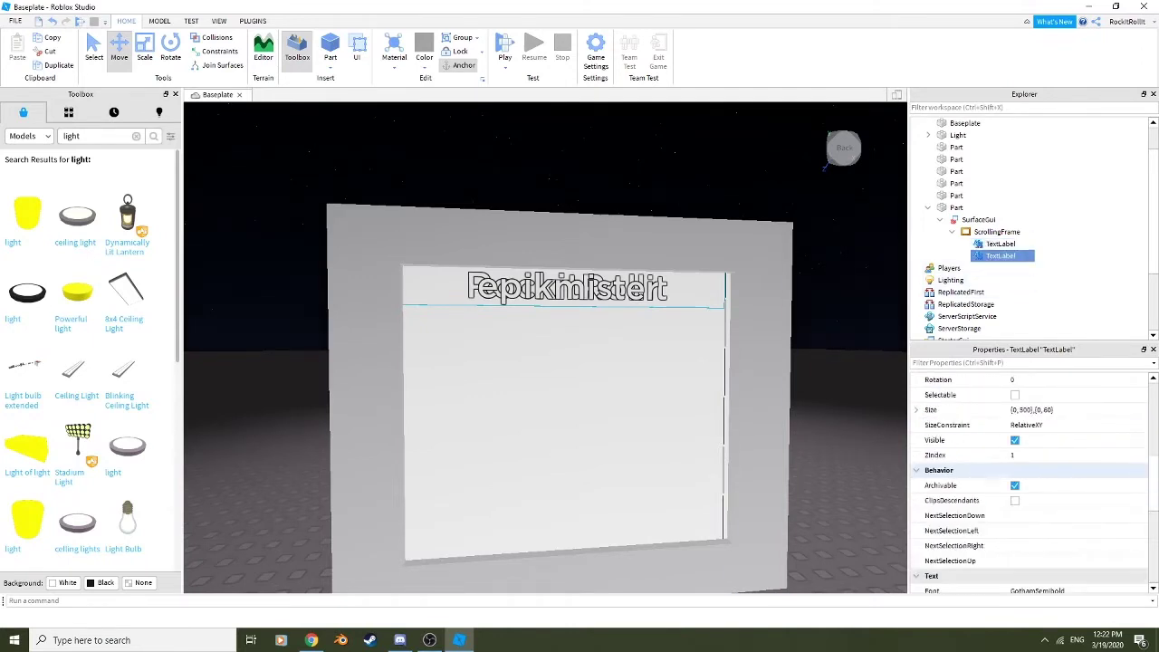
pyautogui.scroll(2, 1033, 470)
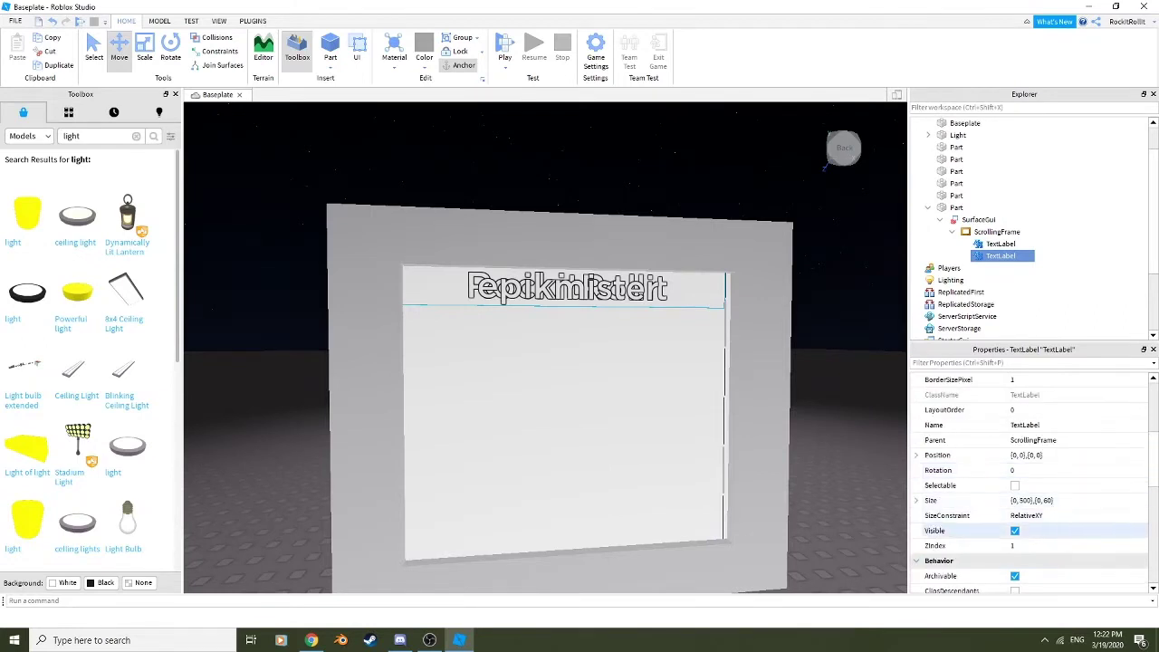
pyautogui.scroll(1, 1033, 494)
pyautogui.click(1032, 501)
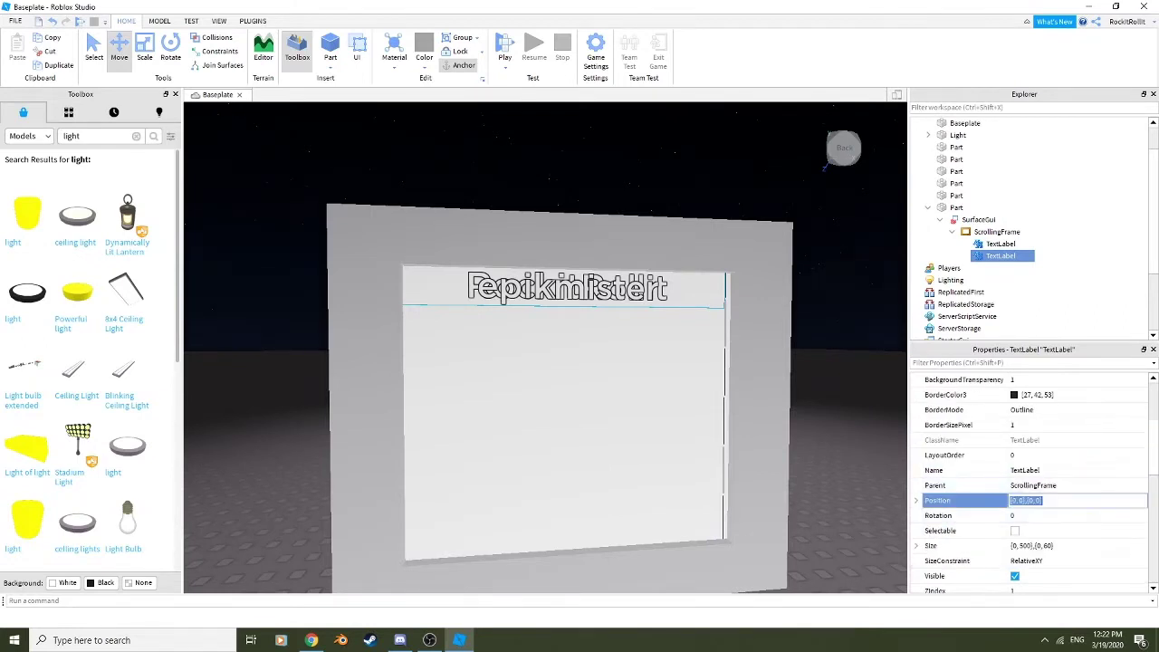
pyautogui.click(1039, 501)
pyautogui.press('BackSpace')
pyautogui.write('7')
pyautogui.press('Return')
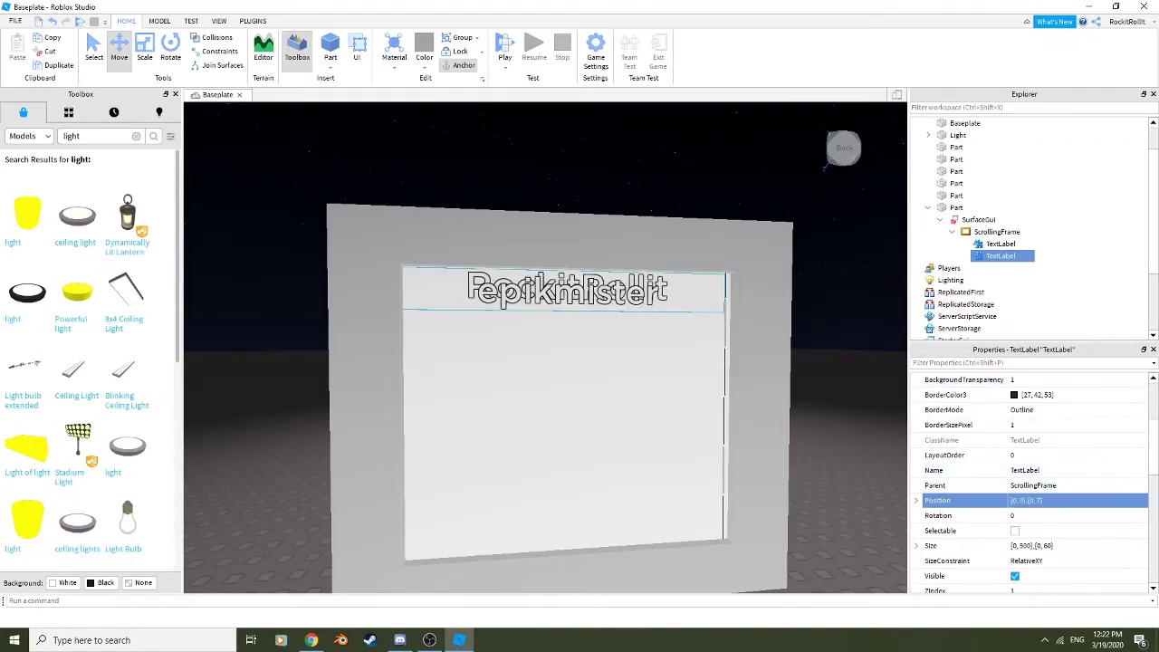
# Move the "epikmister" TextLabel below the first name by setting its Position to {0, 0},{0, 60}
pyautogui.click(1039, 501)
pyautogui.click(1039, 501)
pyautogui.press('BackSpace')
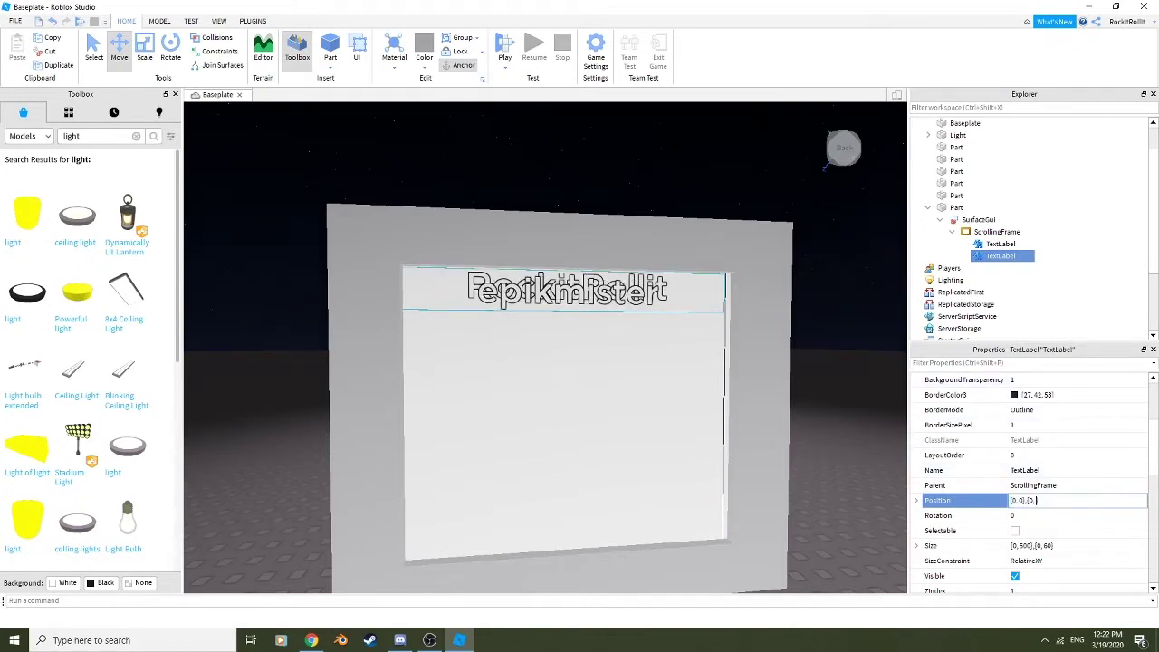
pyautogui.write('60')
pyautogui.press('Return')
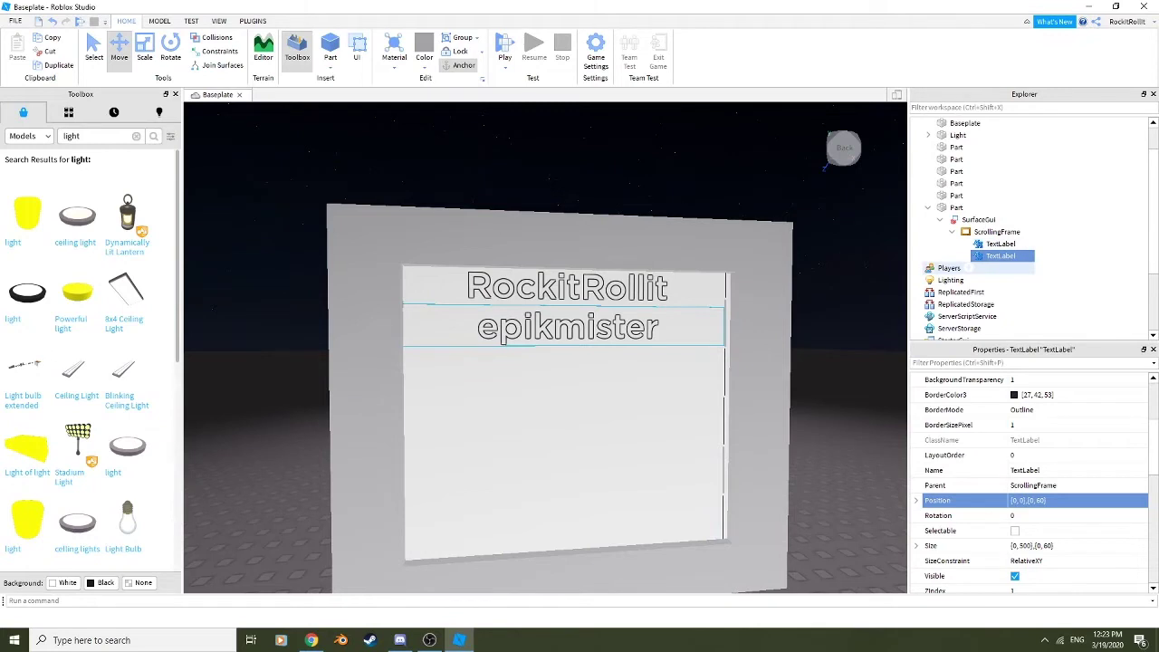
# Duplicate the "epikmister" TextLabel and set the copy's Position to {0, 0},{0, 120}
pyautogui.rightClick(997, 254)
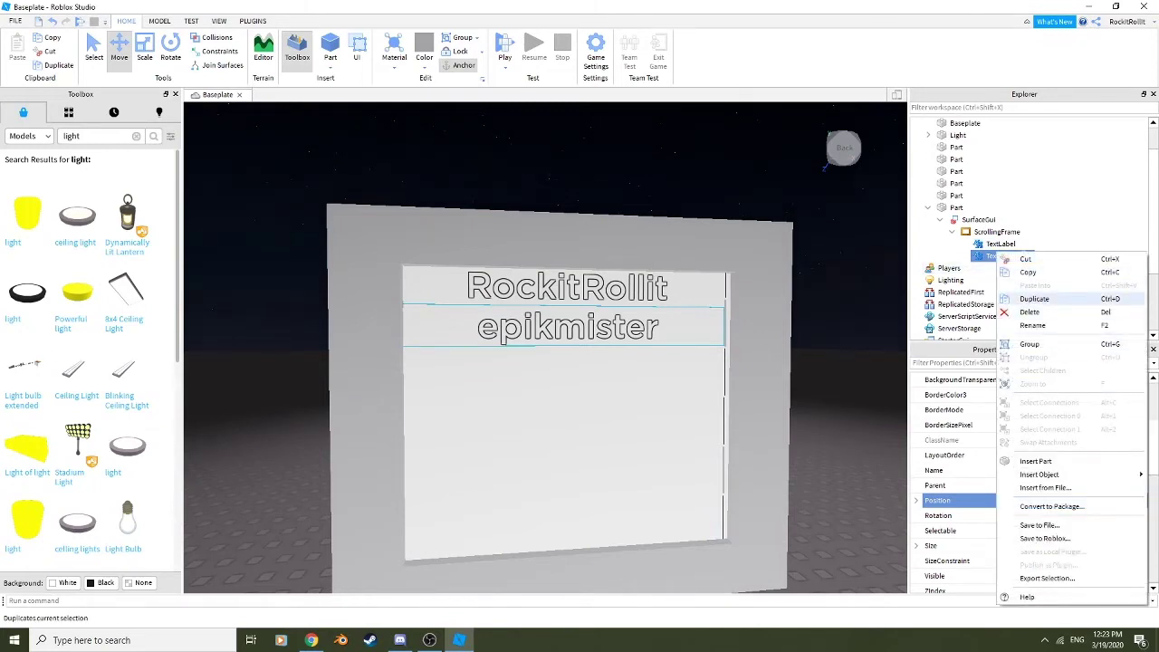
pyautogui.click(1035, 299)
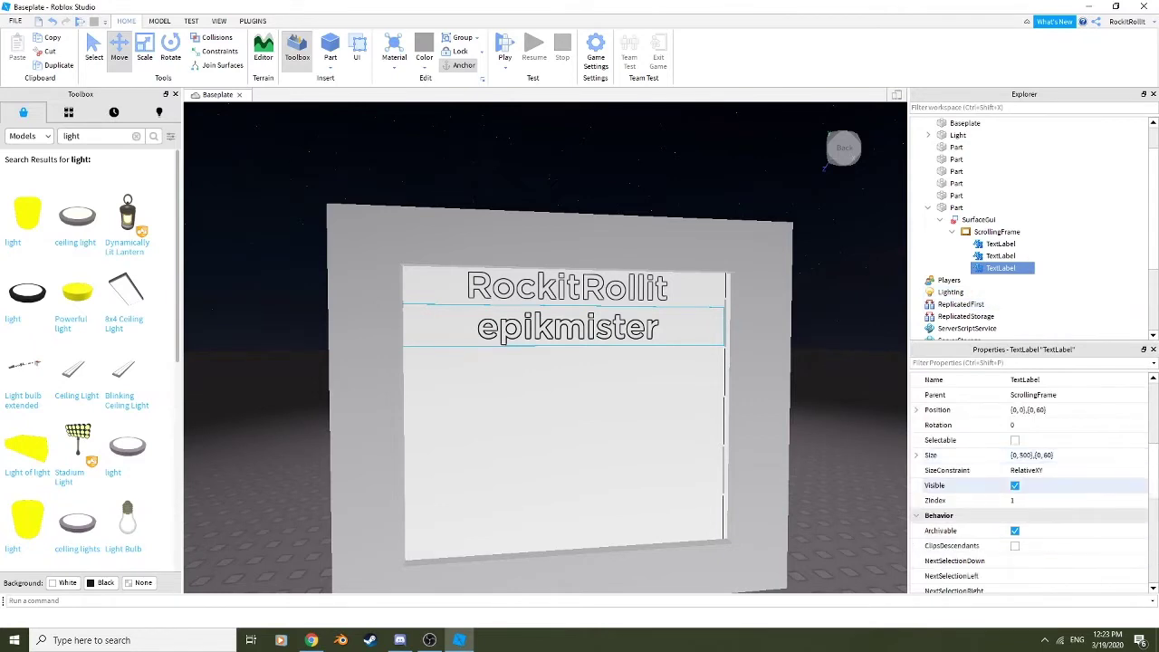
pyautogui.scroll(1, 960, 486)
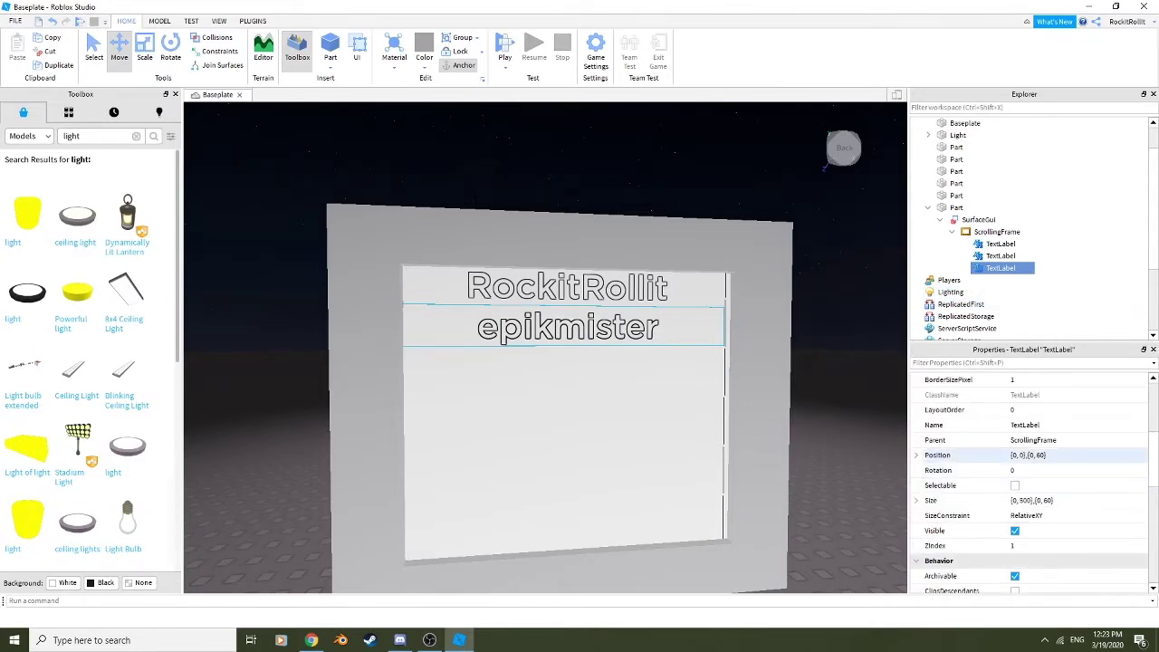
pyautogui.click(1039, 455)
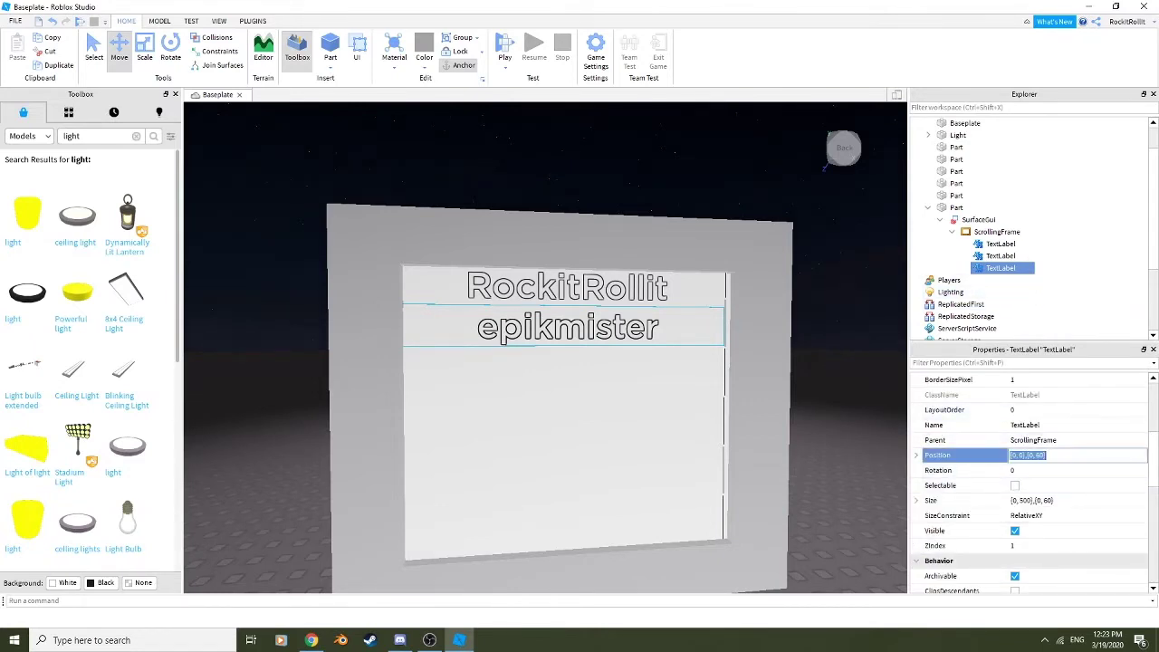
pyautogui.click(1039, 455)
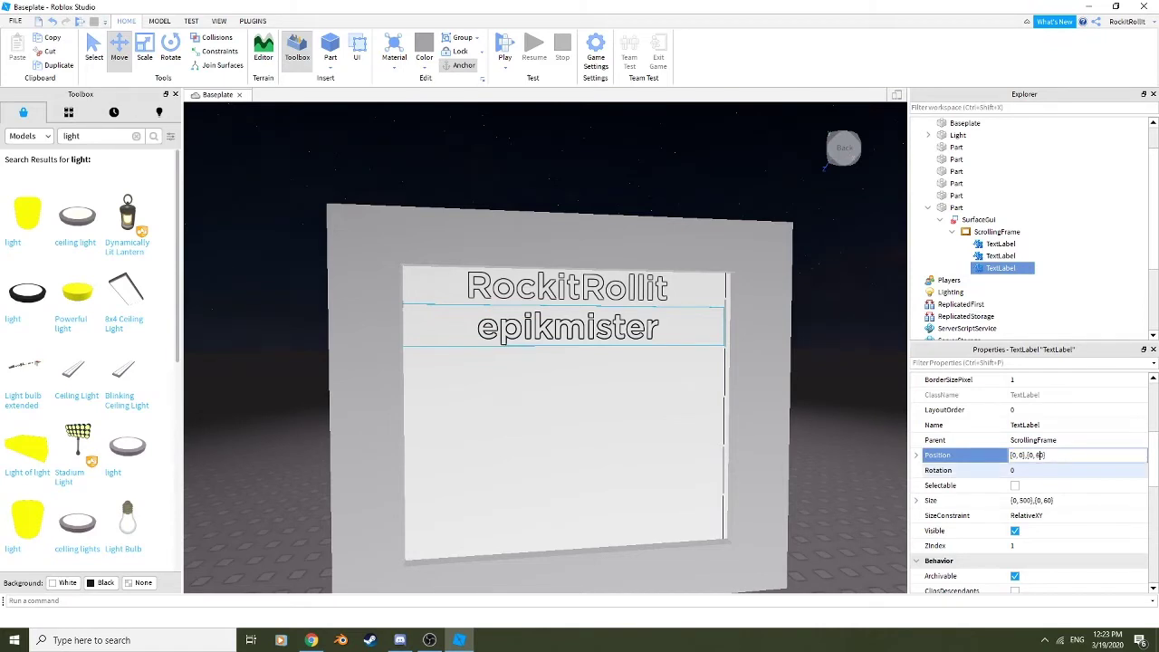
pyautogui.press('BackSpace')
pyautogui.write('12')
pyautogui.press('Return')
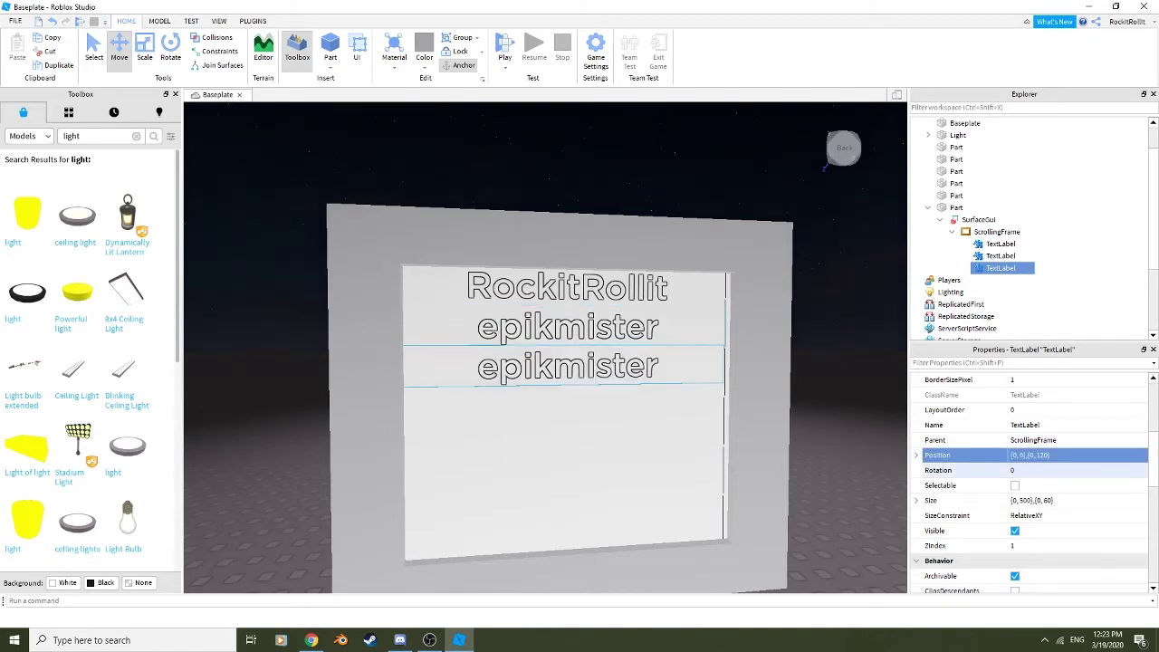
# Set the third TextLabel's Size to {0, 500},{0, 80}
pyautogui.scroll(1, 1032, 470)
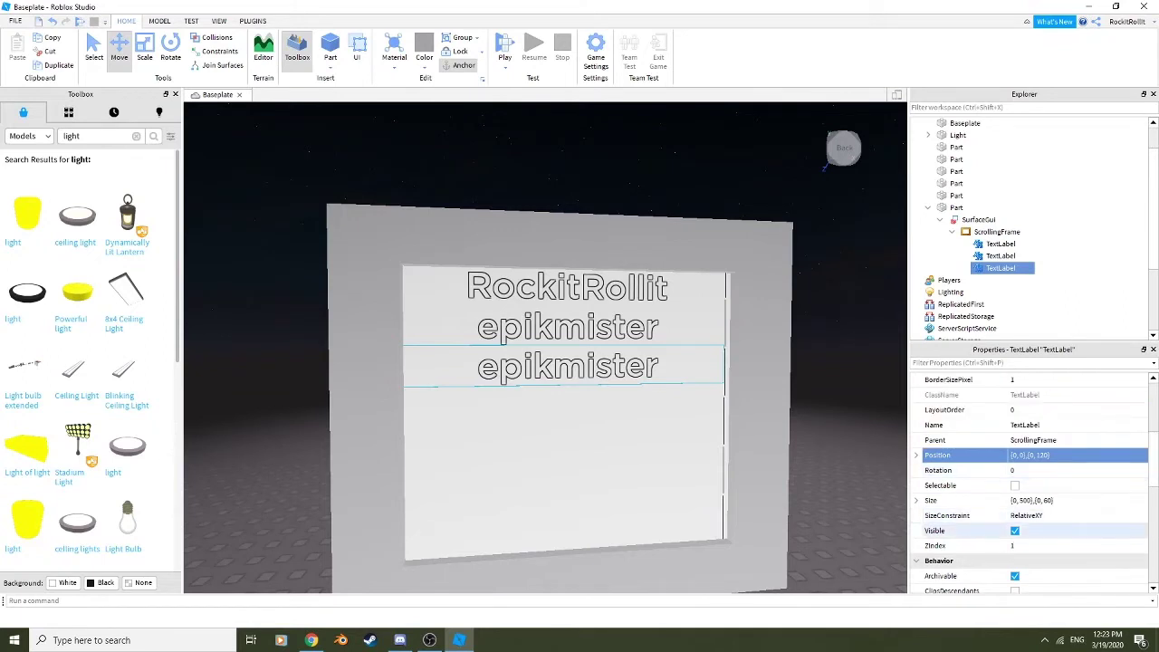
pyautogui.click(1033, 501)
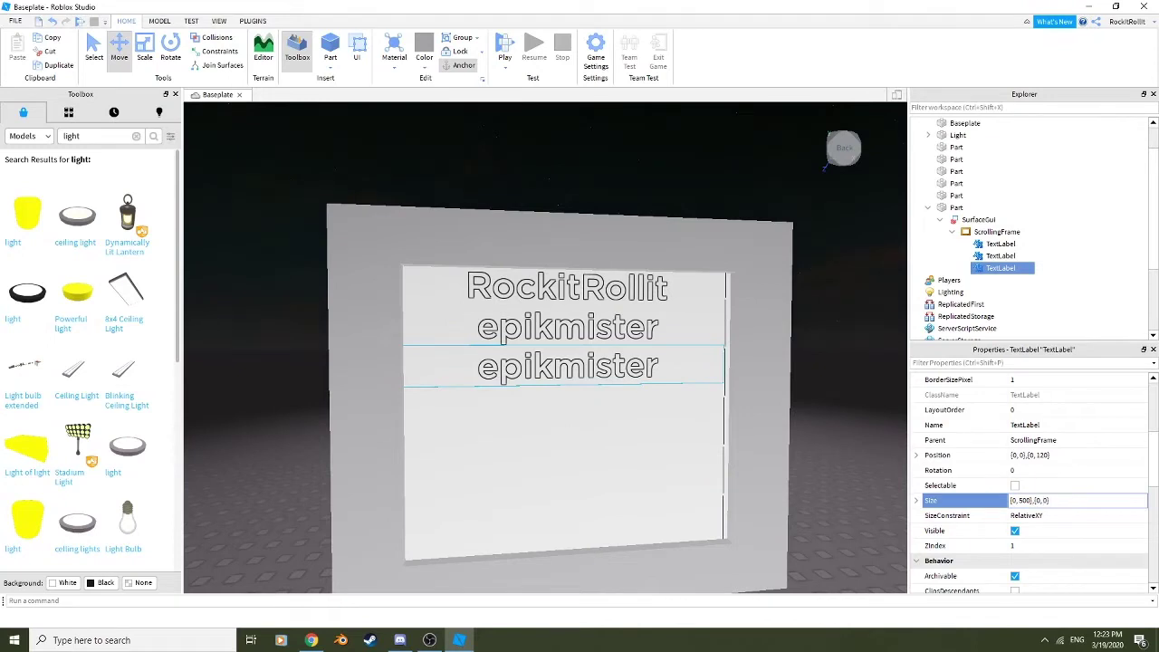
pyautogui.press('Return')
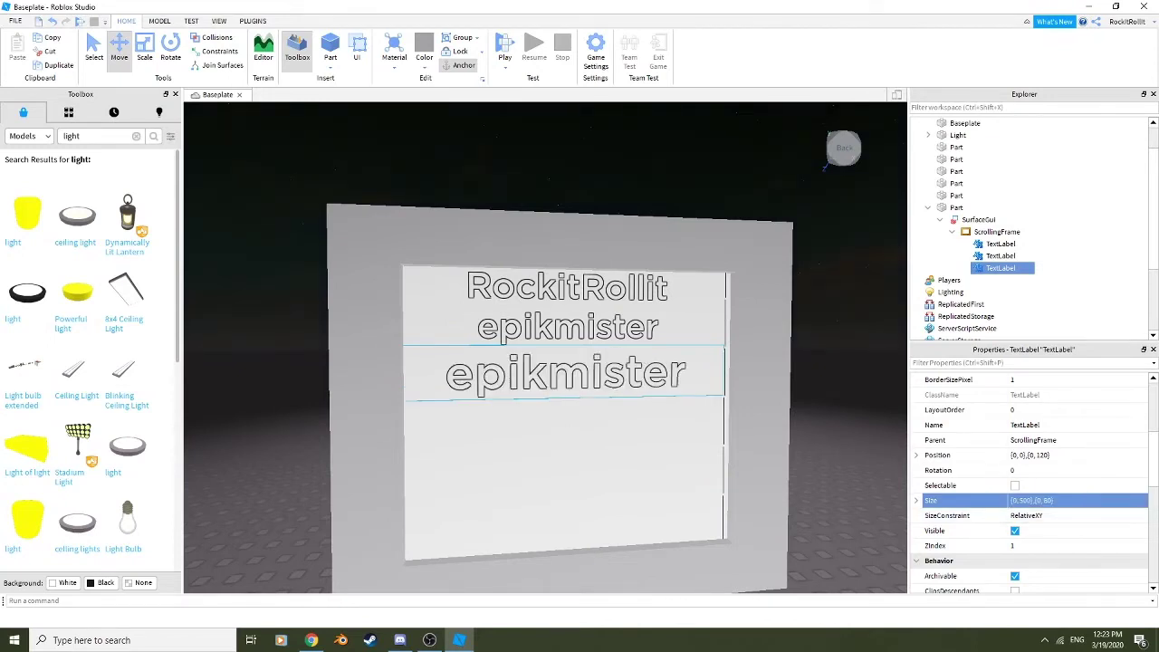
# Enlarge the third TextLabel by setting its Size to {0, 500},{0, 500}
pyautogui.click(1033, 501)
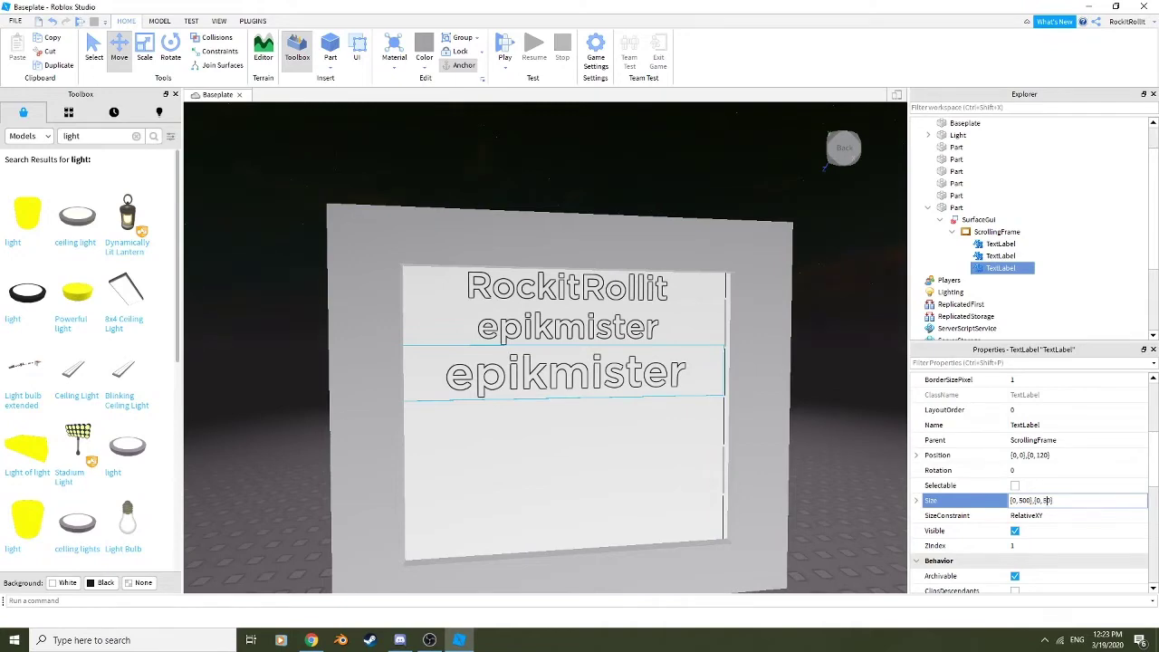
pyautogui.write('500')
pyautogui.press('Return')
pyautogui.scroll(-5, 826, 165)
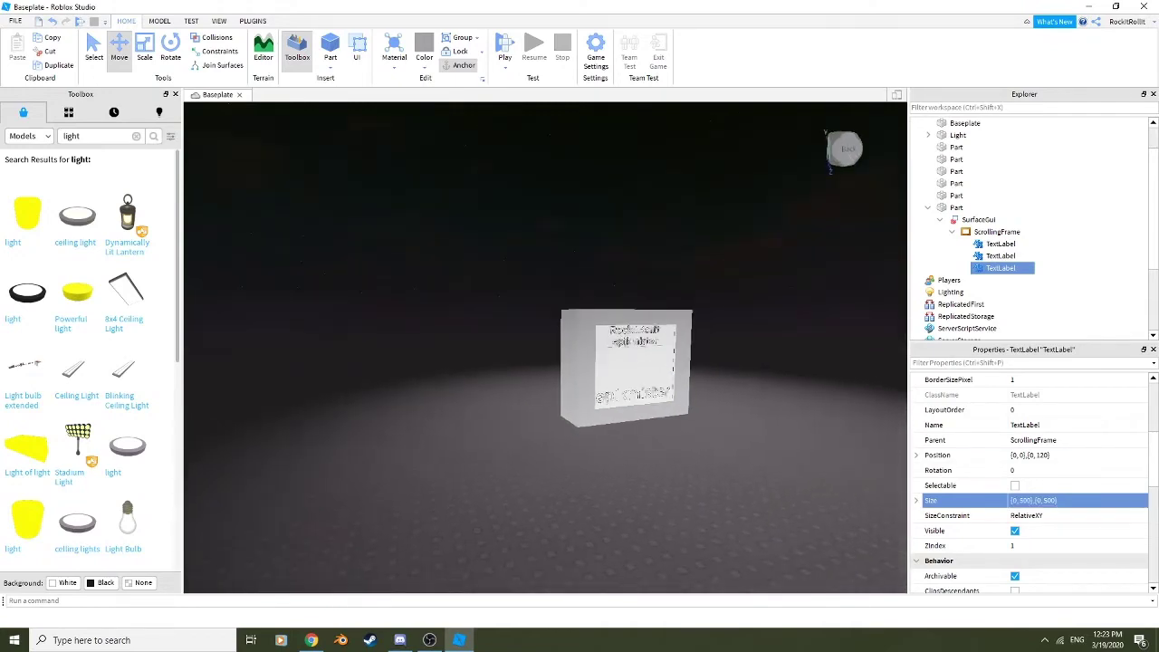
pyautogui.scroll(5, 827, 167)
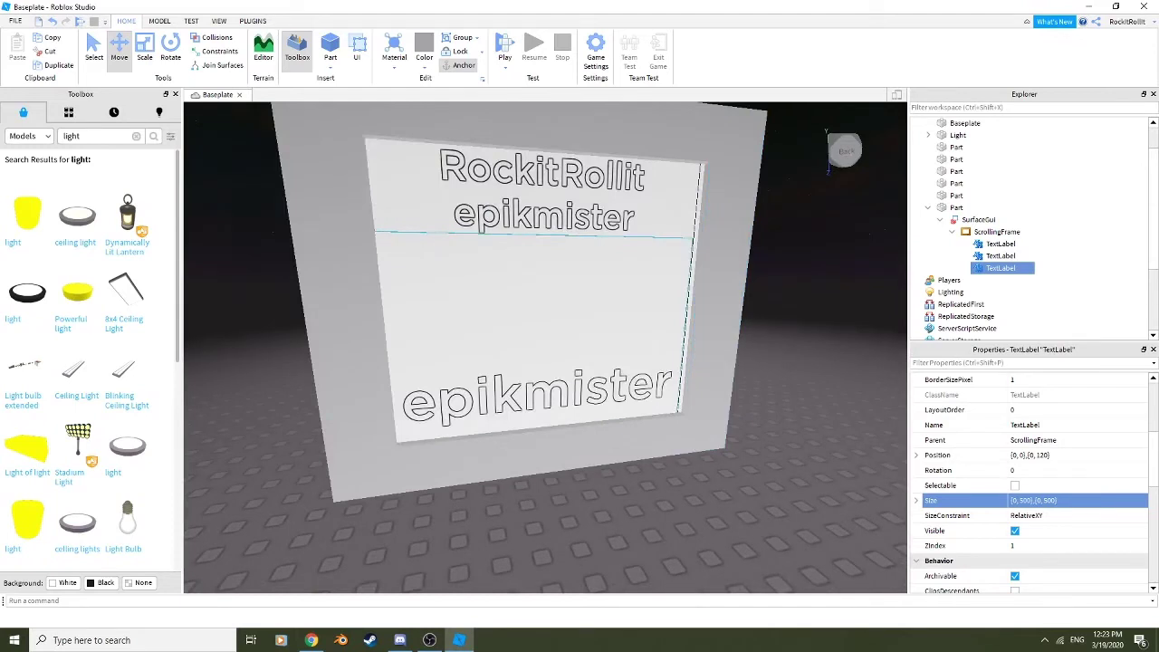
pyautogui.scroll(4, 1019, 460)
# Set the third TextLabel's Text to "Roblox is a safe game but it still has scams in it. avoid at all times."
pyautogui.scroll(-6, 1019, 464)
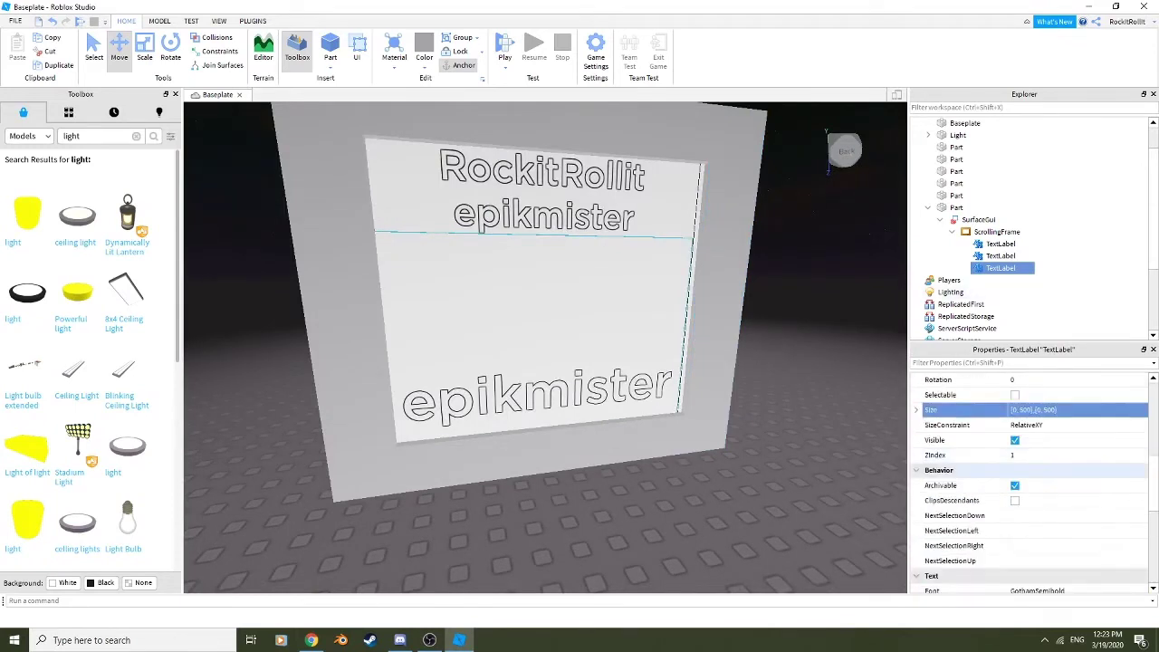
pyautogui.scroll(-2, 1028, 470)
pyautogui.click(1028, 531)
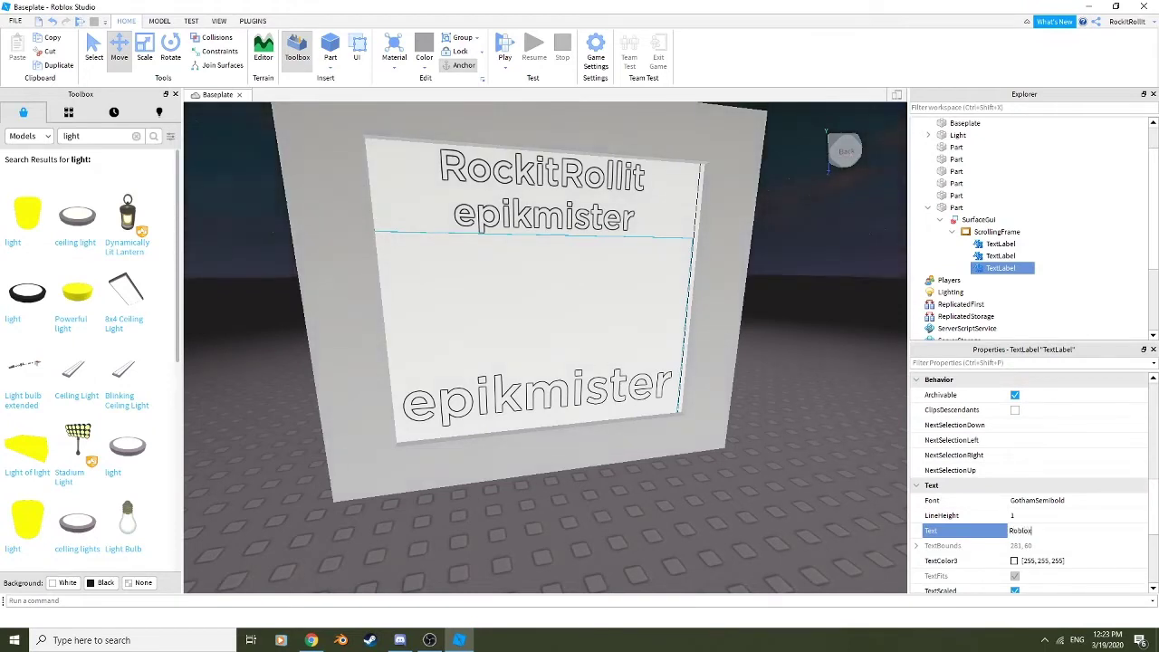
pyautogui.write('Roblox is a safe game but')
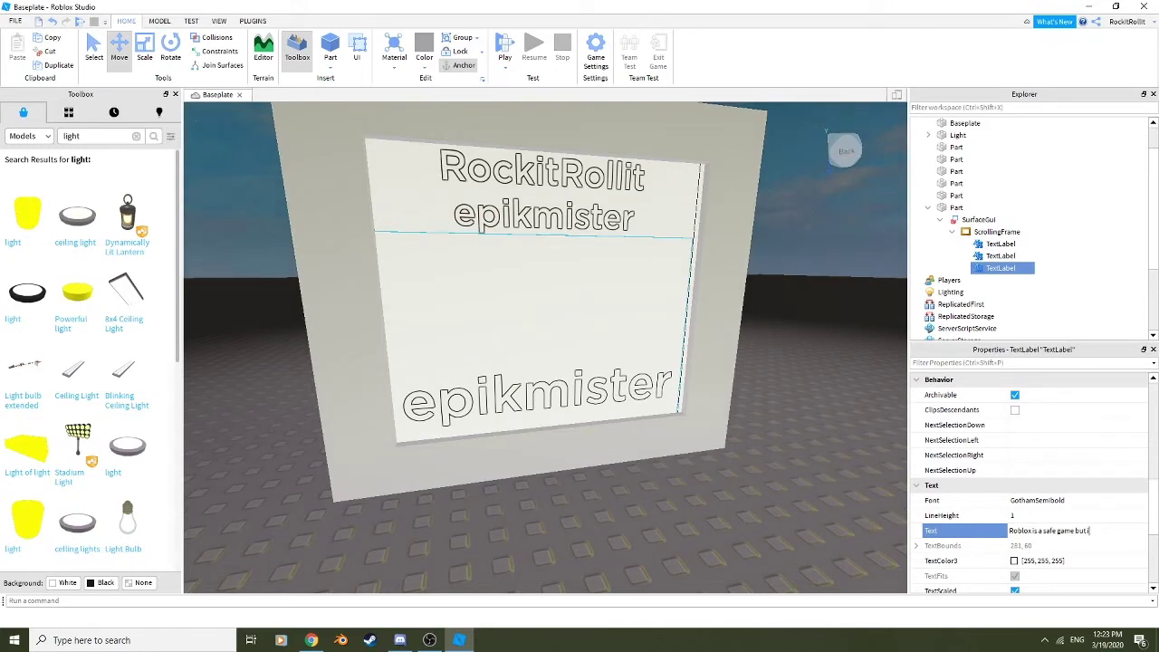
pyautogui.write('ill has scams')
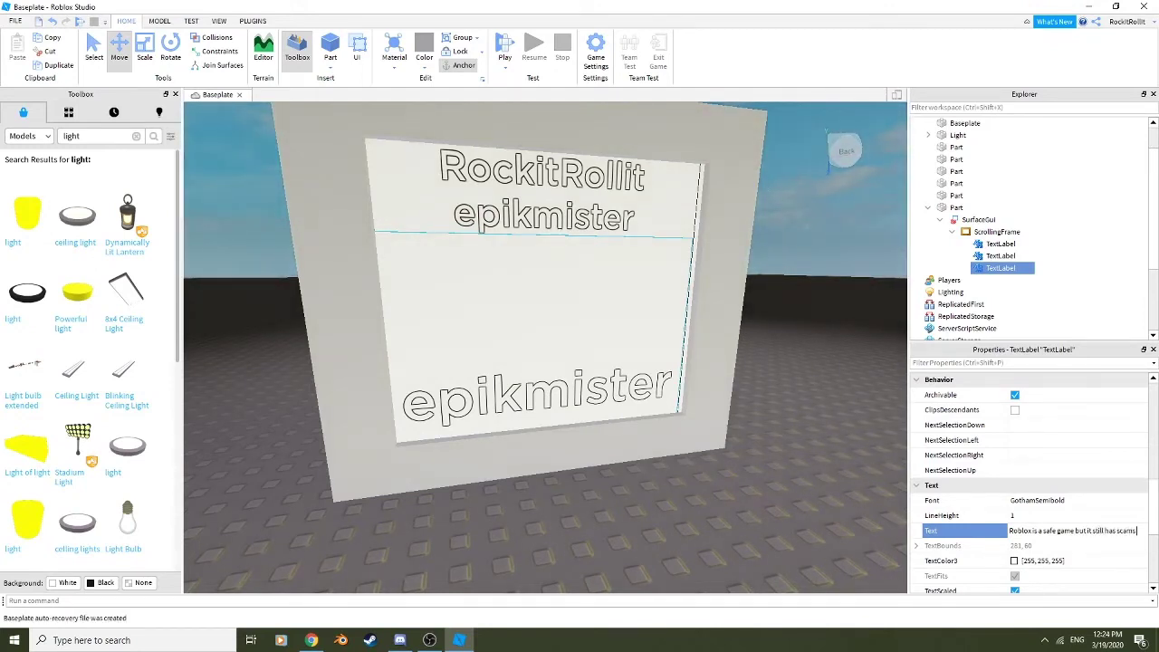
pyautogui.write('. av')
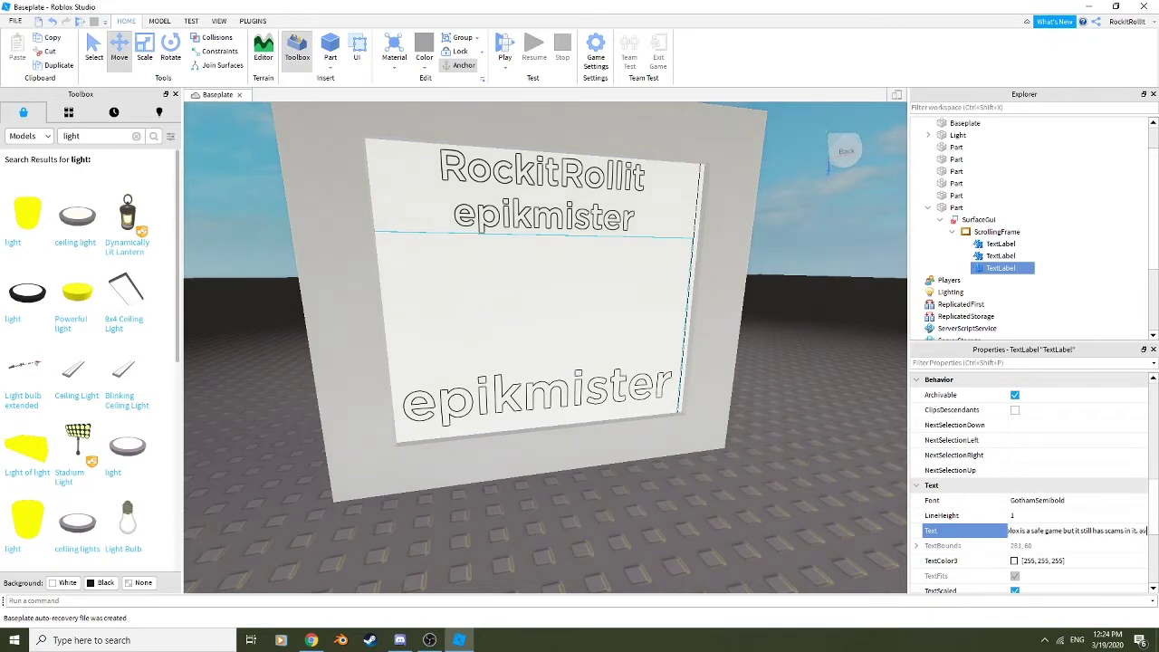
pyautogui.write('oid at all times')
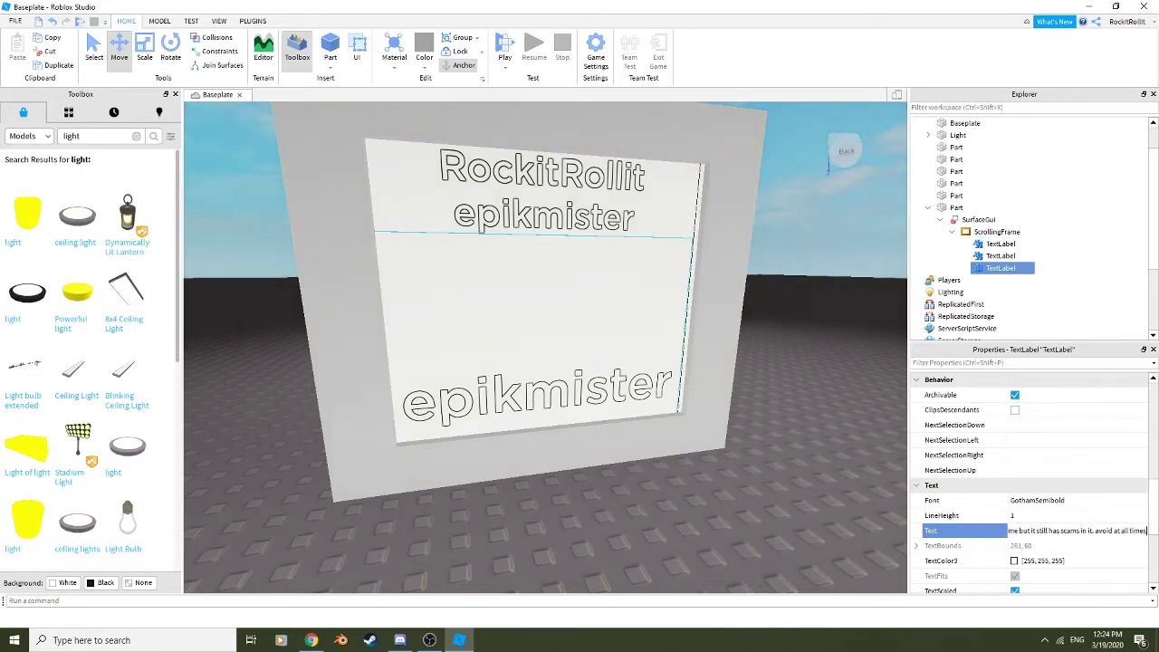
pyautogui.write('.')
pyautogui.press('Return')
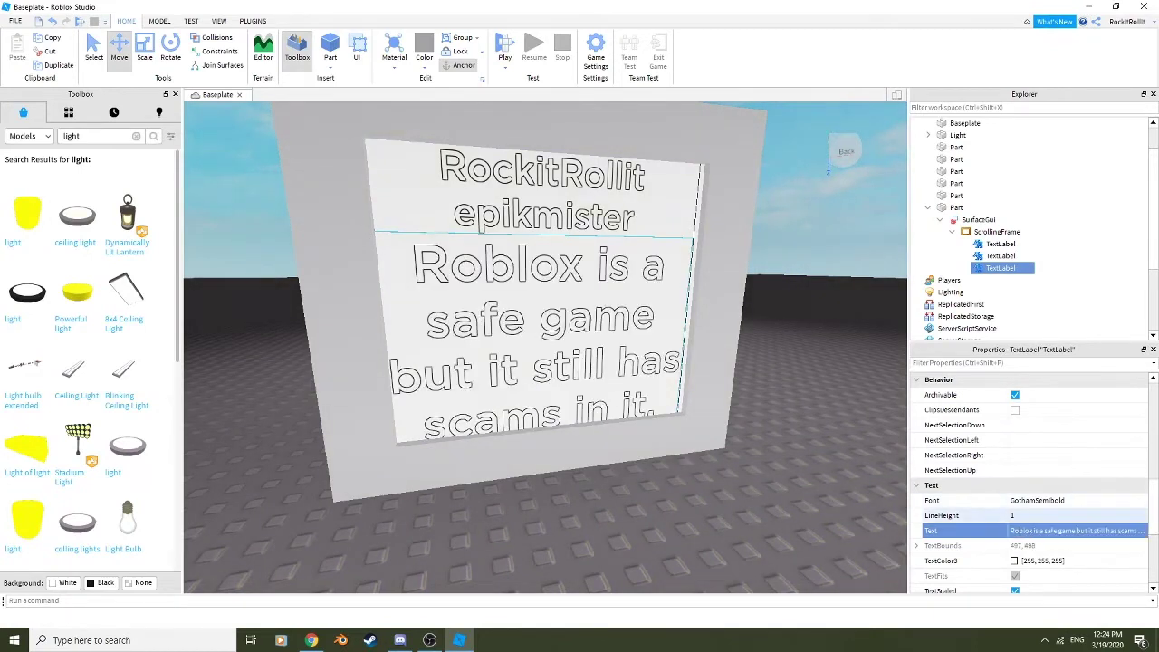
# Try the third TextLabel with TextScaled turned off and turn the option back on
pyautogui.moveTo(543, 344); pyautogui.dragTo(522, 321, button='right')
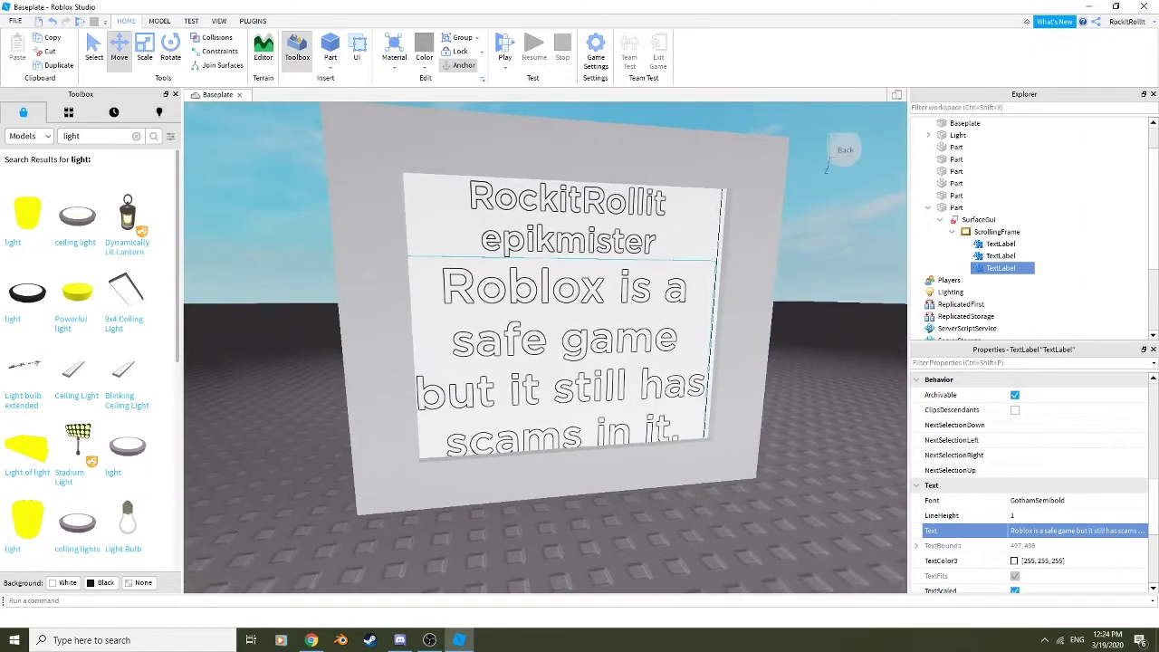
pyautogui.scroll(-1, 1033, 501)
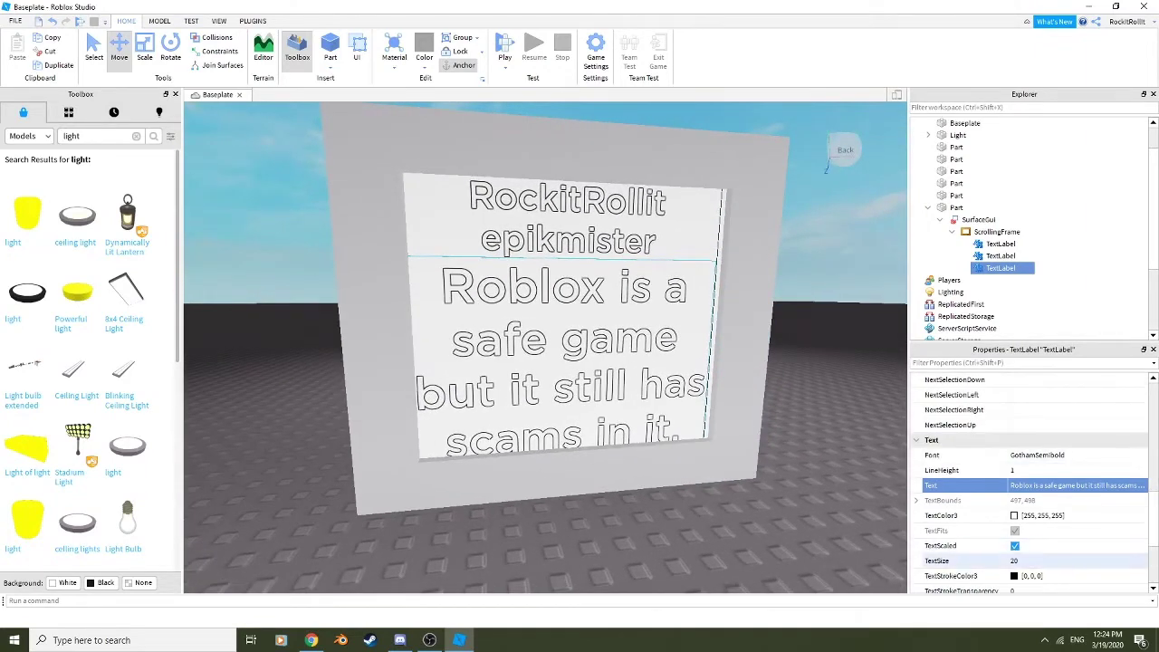
pyautogui.click(1033, 561)
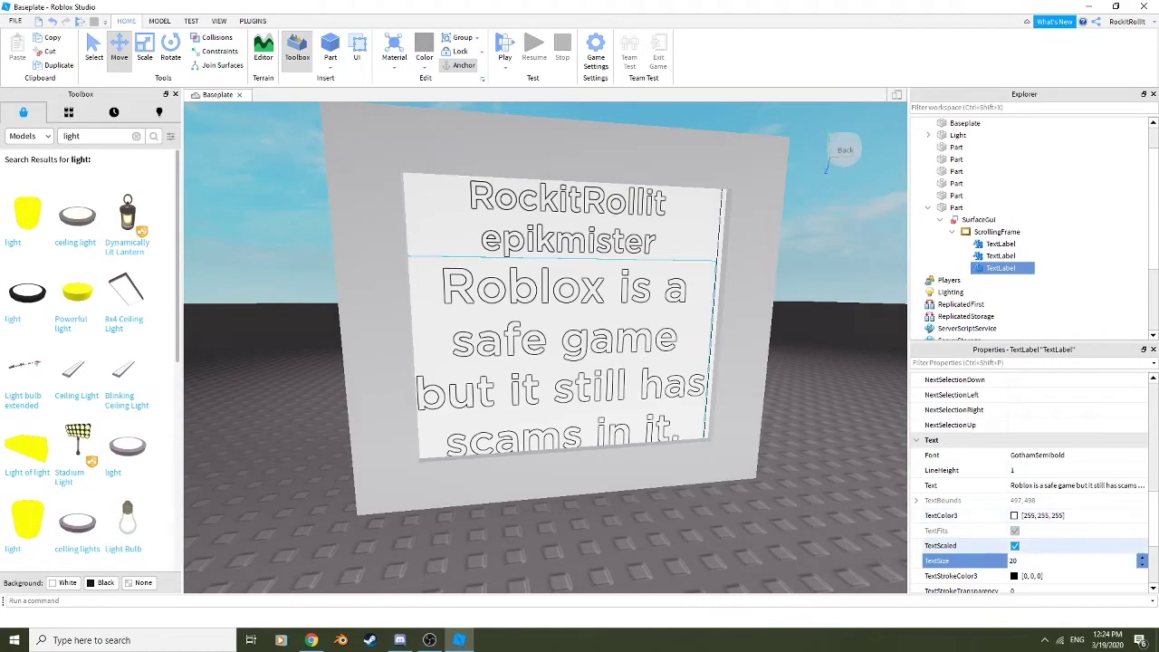
pyautogui.click(1015, 546)
pyautogui.click(1015, 547)
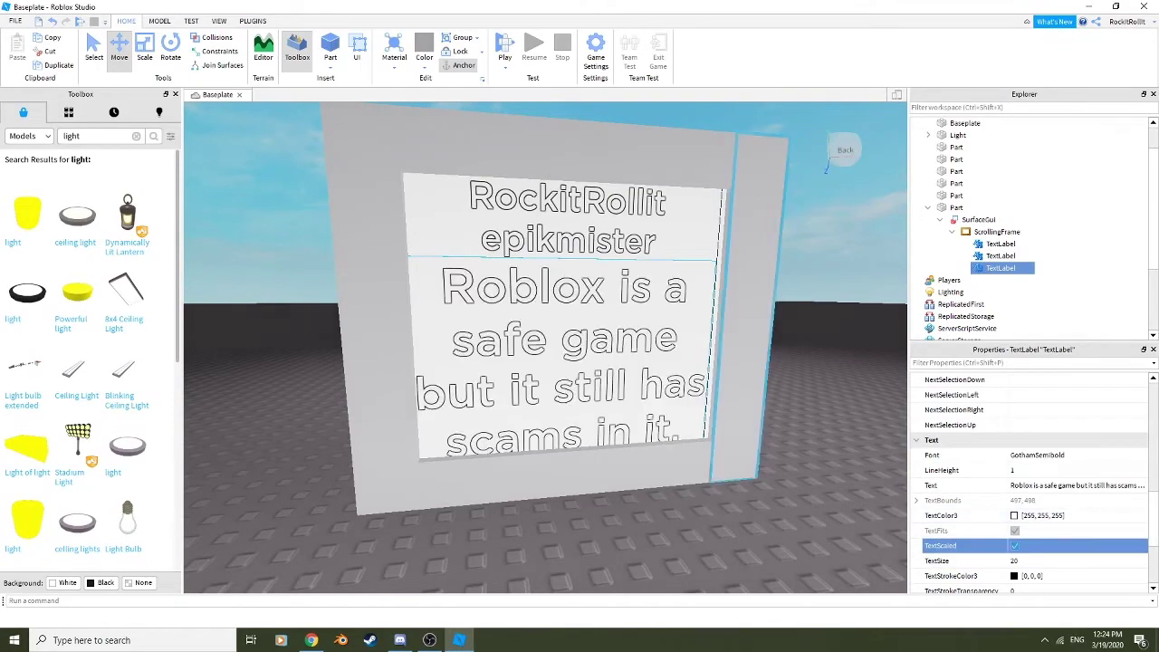
pyautogui.moveTo(546, 348); pyautogui.dragTo(557, 508, button='right')
pyautogui.scroll(2, 545, 348)
pyautogui.scroll(-3, 546, 348)
pyautogui.scroll(2, 546, 348)
pyautogui.scroll(-3, 546, 347)
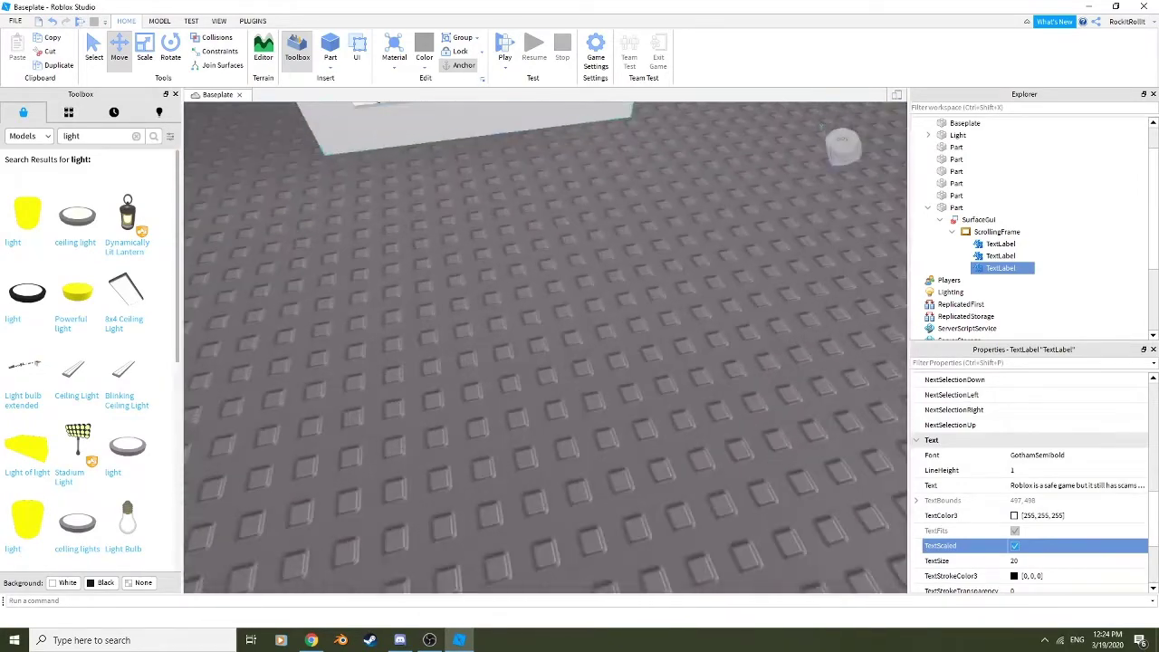
# Start a playtest and move the character and camera in front of the screen to inspect its text
pyautogui.click(506, 47)
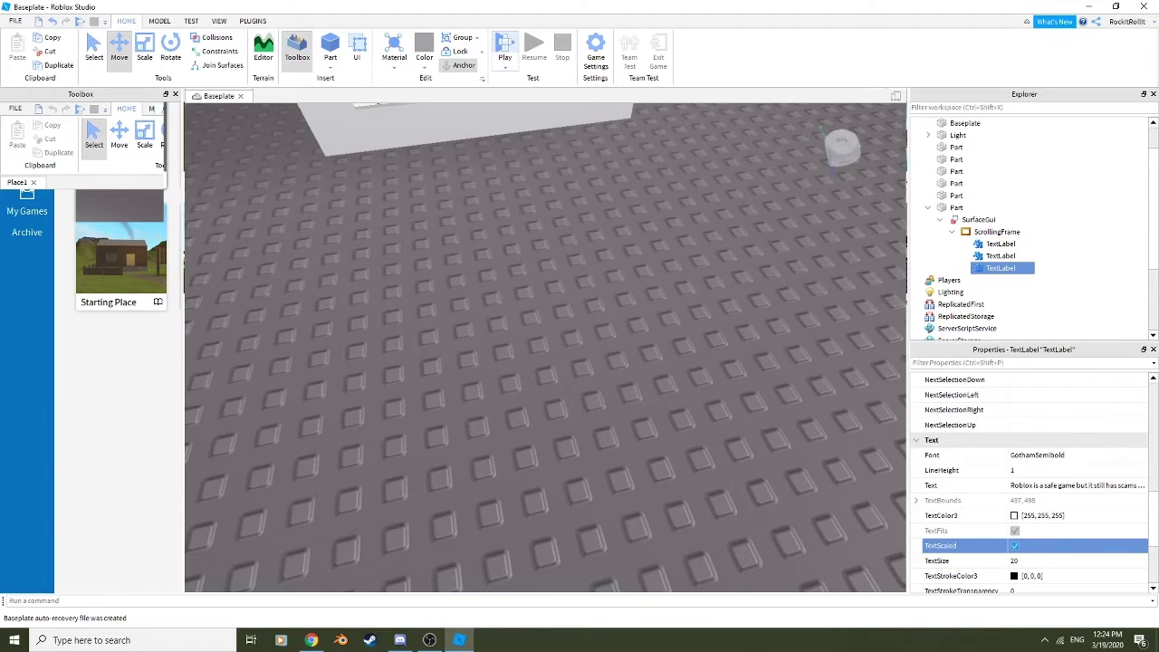
pyautogui.press('F5')
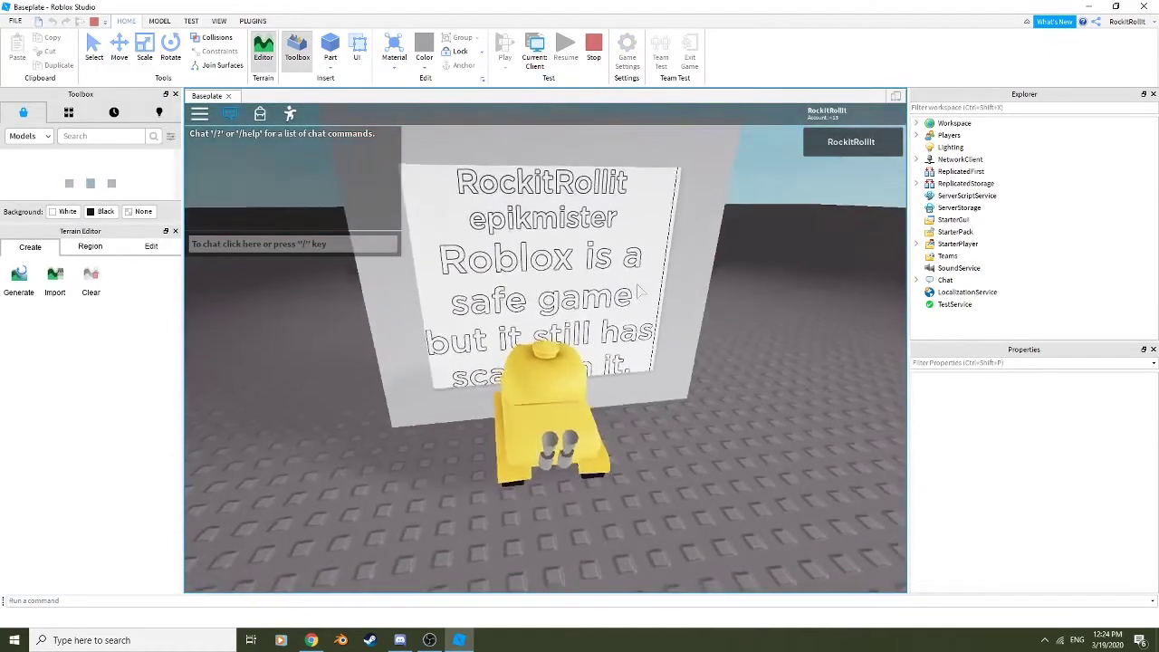
pyautogui.press('s')
pyautogui.press('w')
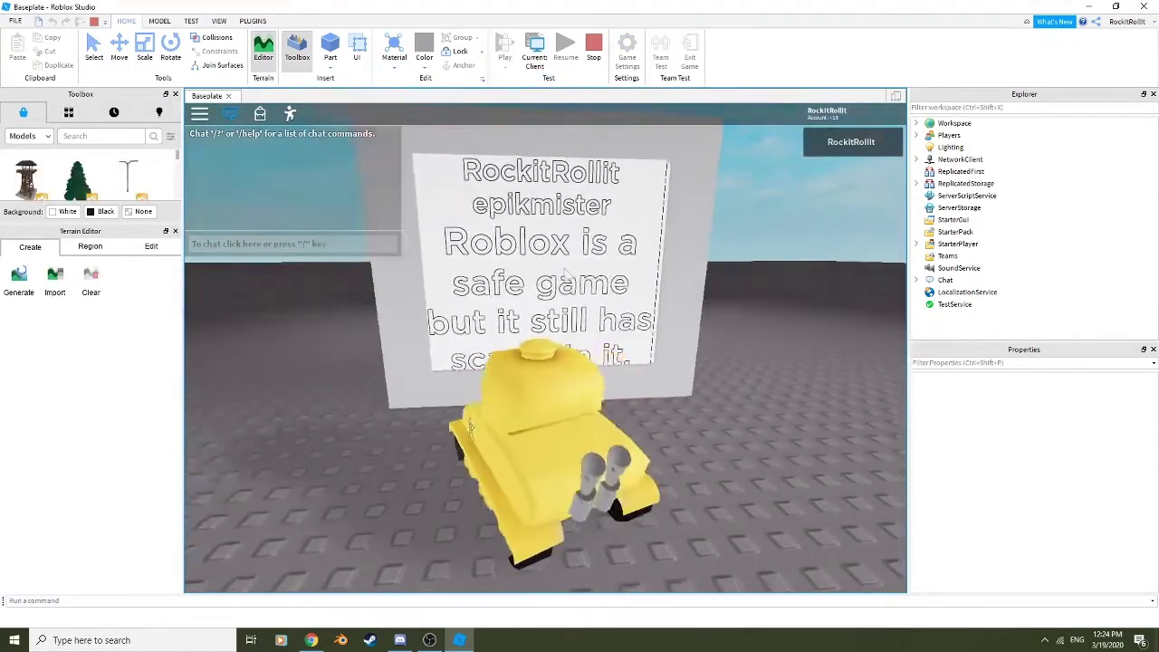
pyautogui.scroll(-4, 637, 208)
pyautogui.scroll(5, 614, 243)
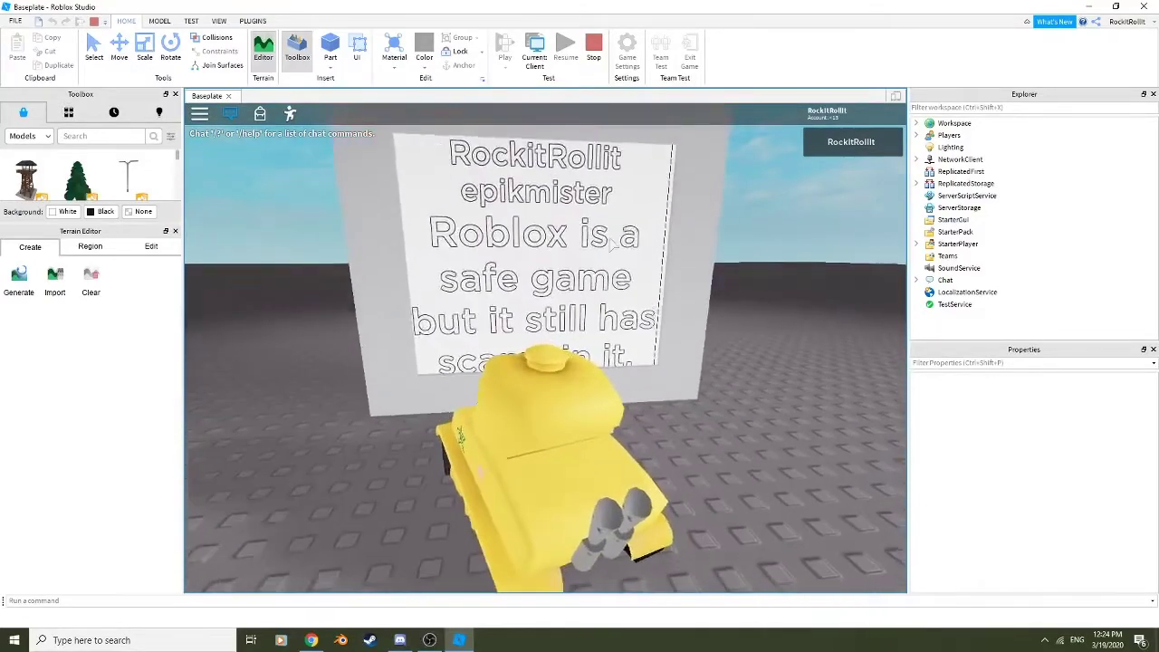
# Scroll through the screen's message and zoom the playtest camera in and out to check the whole text
pyautogui.scroll(-3, 613, 245)
pyautogui.scroll(6, 625, 241)
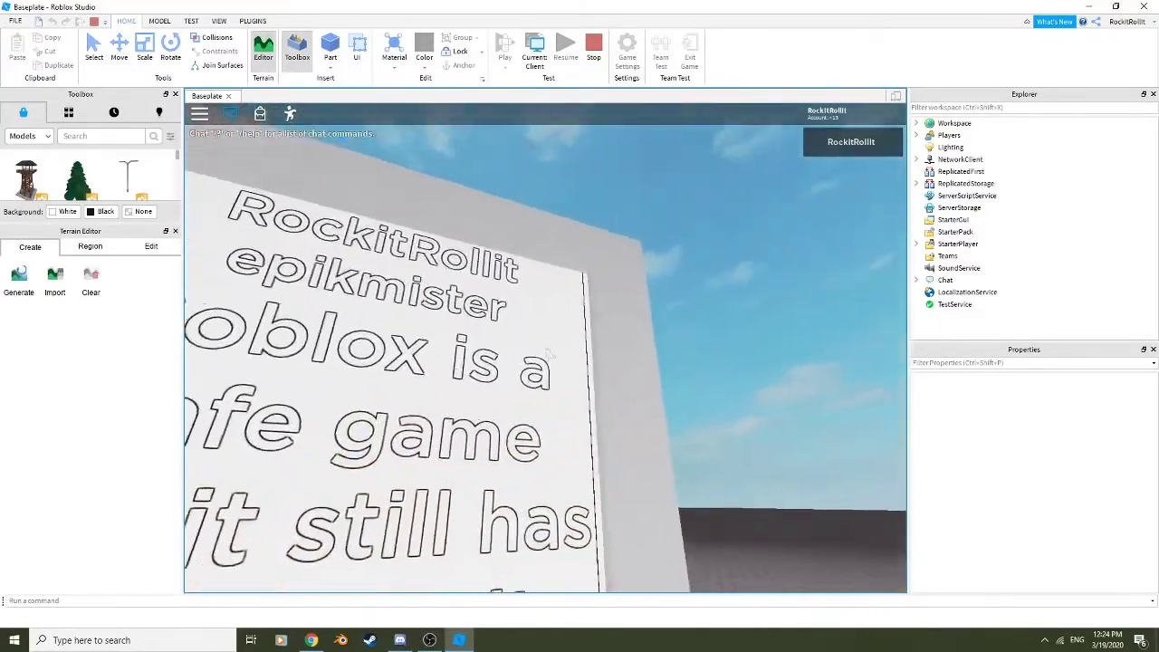
pyautogui.scroll(-3, 548, 356)
pyautogui.scroll(4, 554, 389)
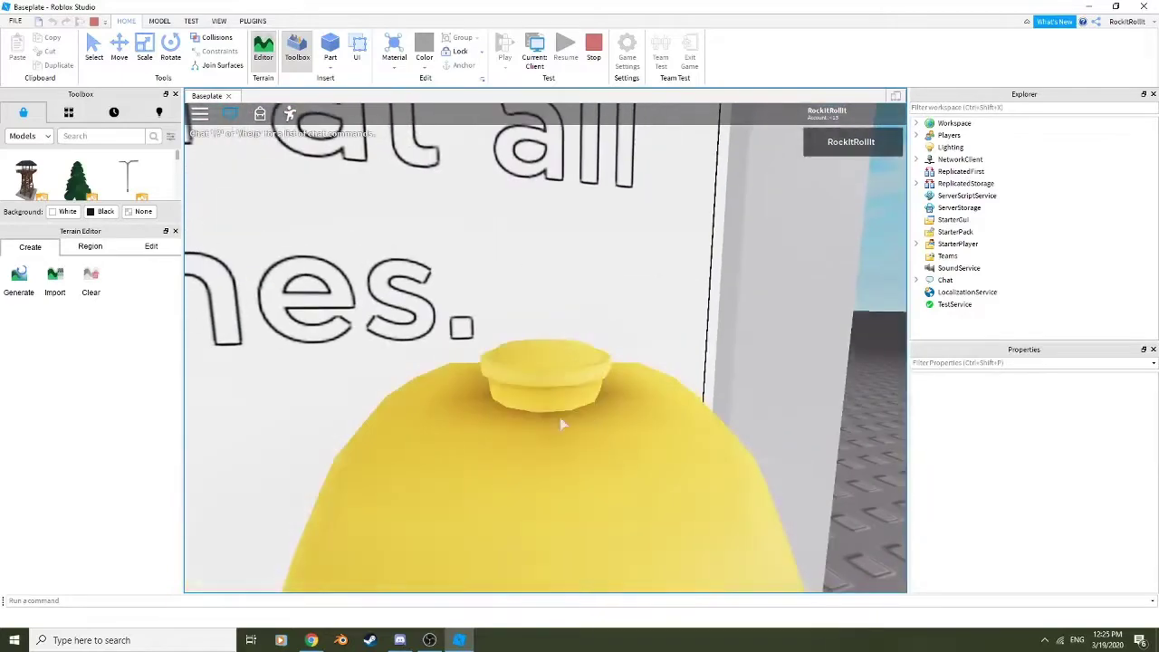
pyautogui.scroll(-3, 562, 422)
pyautogui.scroll(4, 597, 299)
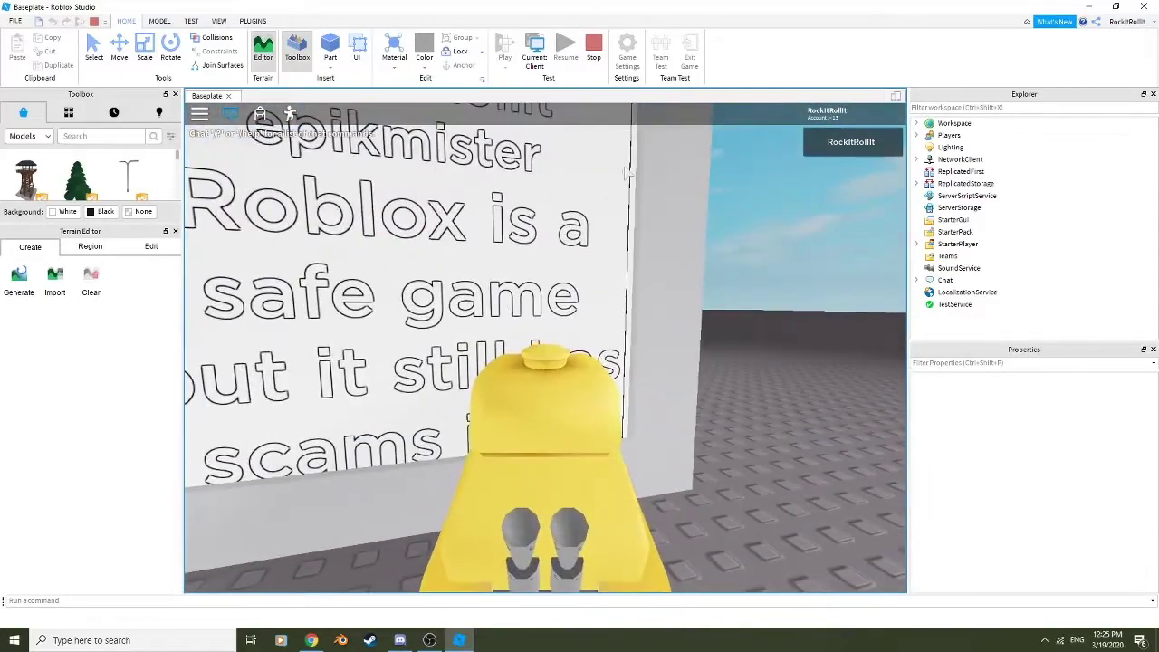
# Test the ScrollingFrame's scroll bar in both directions from near and farther away, and stop the playtest
pyautogui.moveTo(634, 169); pyautogui.dragTo(541, 310)
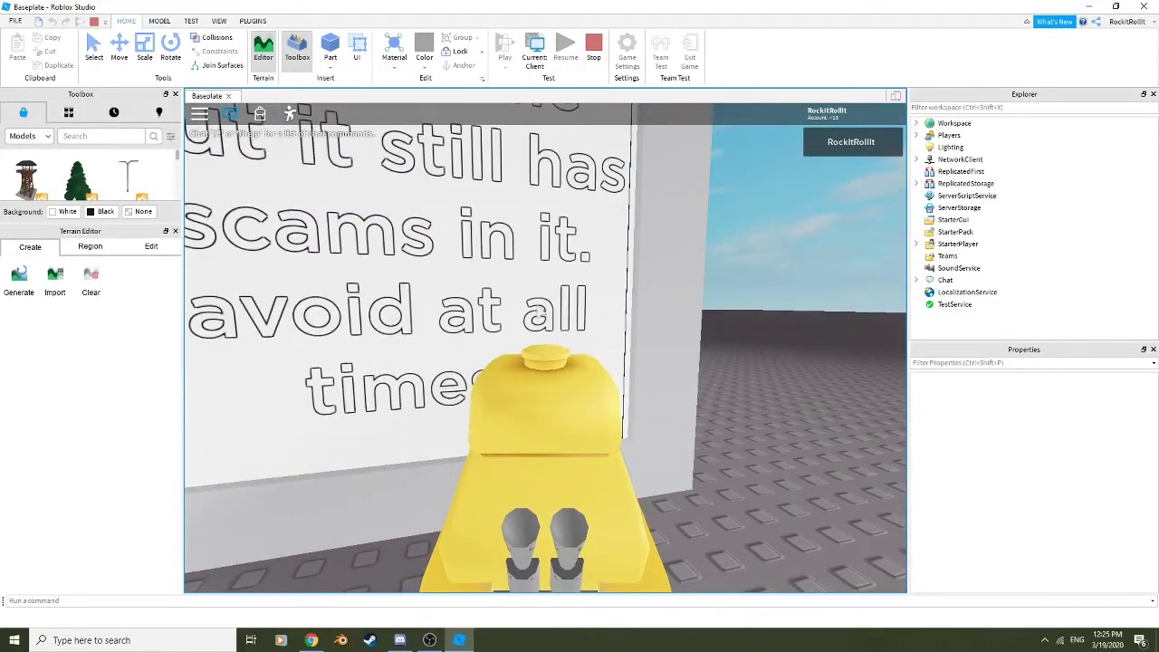
pyautogui.moveTo(631, 200); pyautogui.dragTo(635, 174)
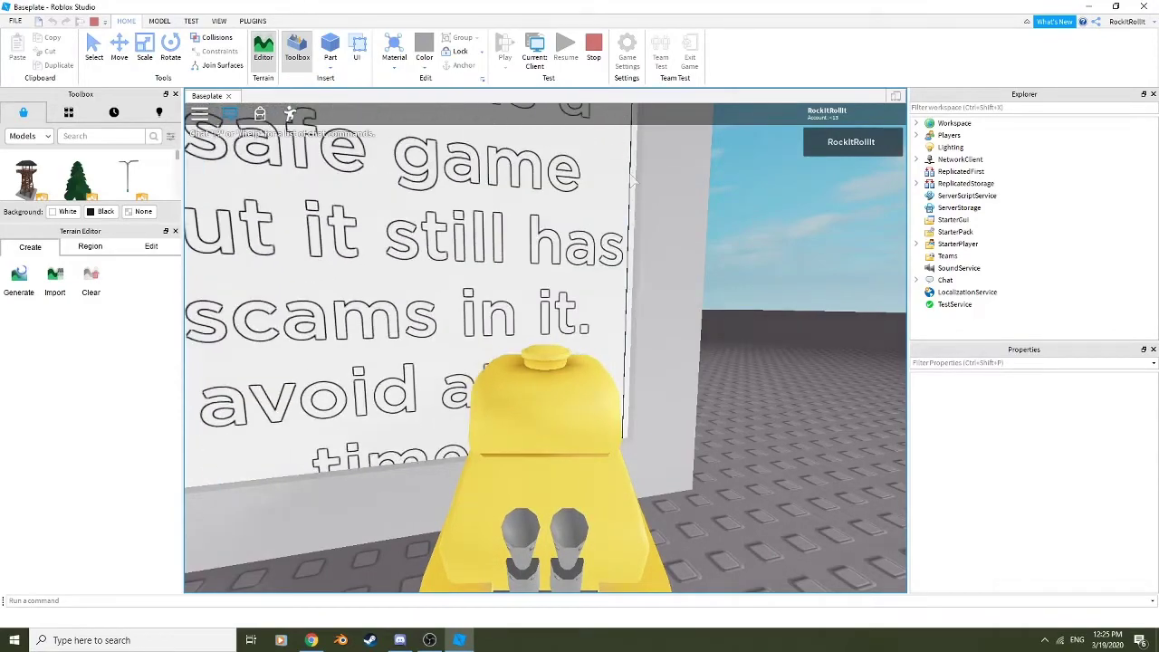
pyautogui.scroll(-4, 630, 180)
pyautogui.press('d')
pyautogui.press('w')
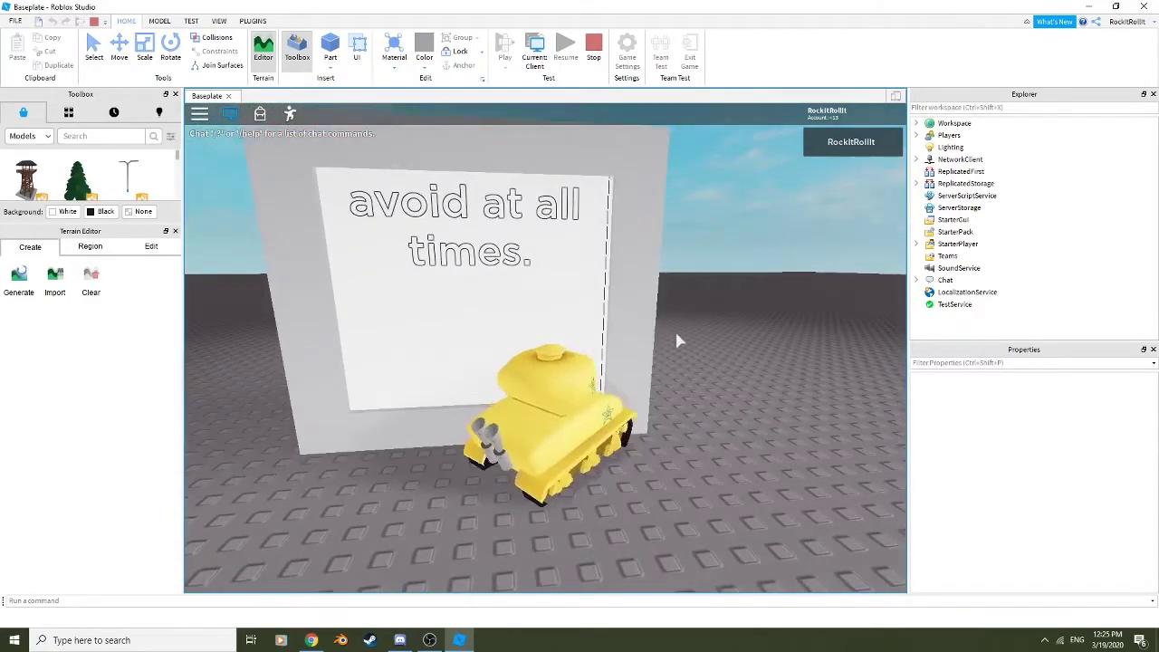
pyautogui.scroll(-2, 676, 334)
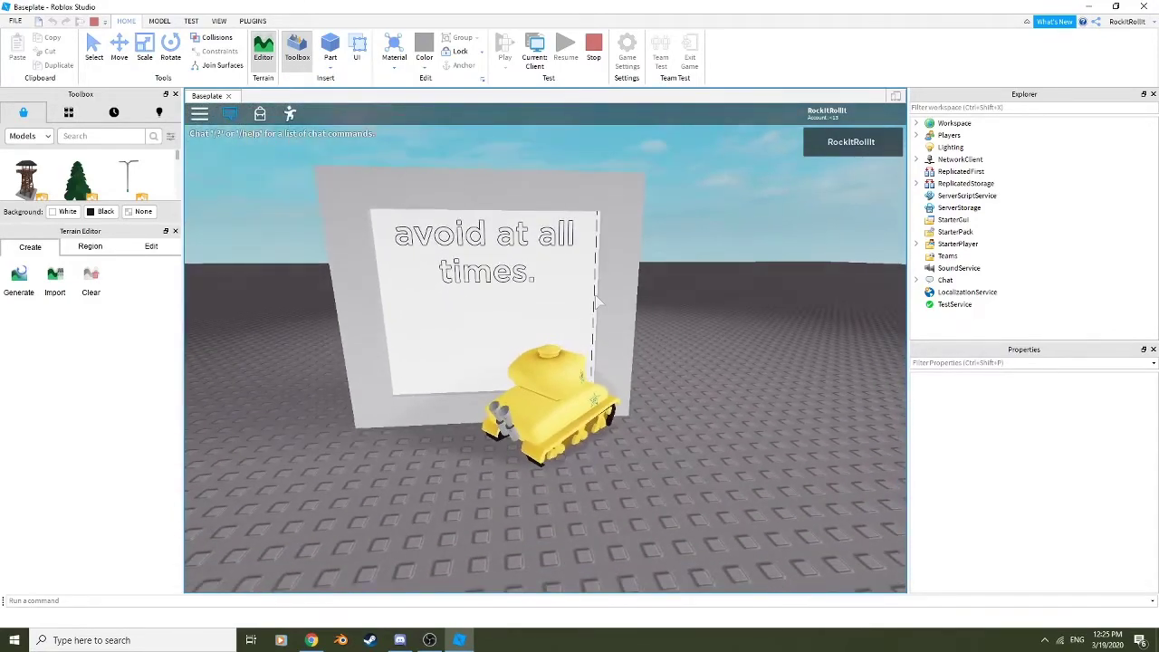
pyautogui.moveTo(596, 330); pyautogui.dragTo(578, 189)
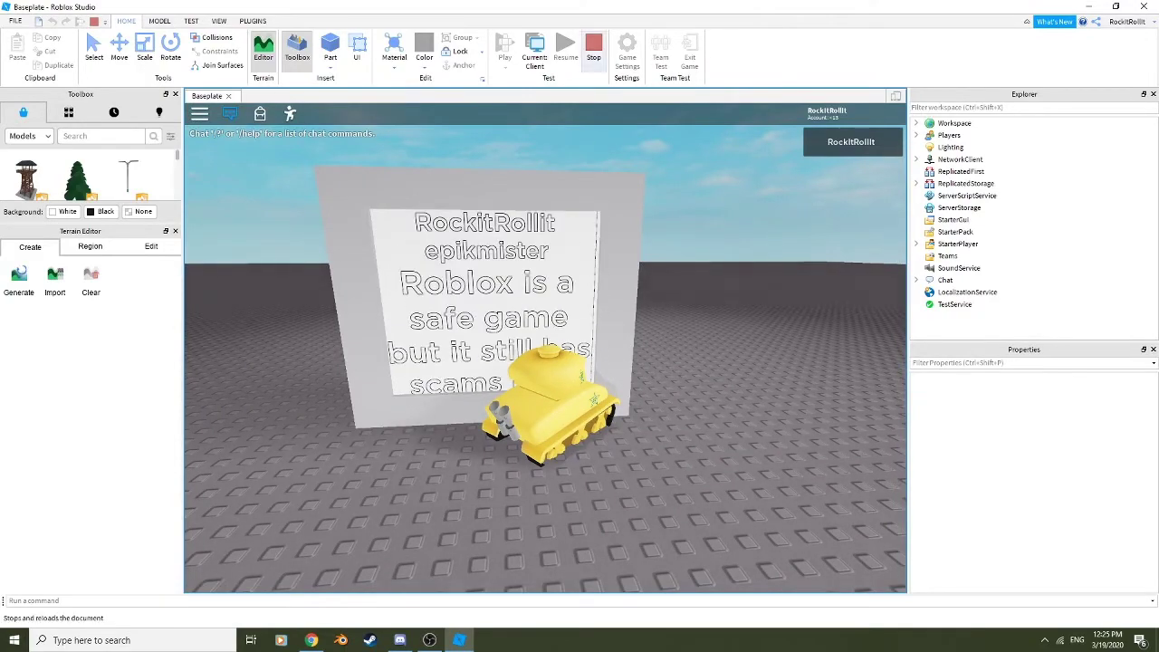
pyautogui.click(594, 49)
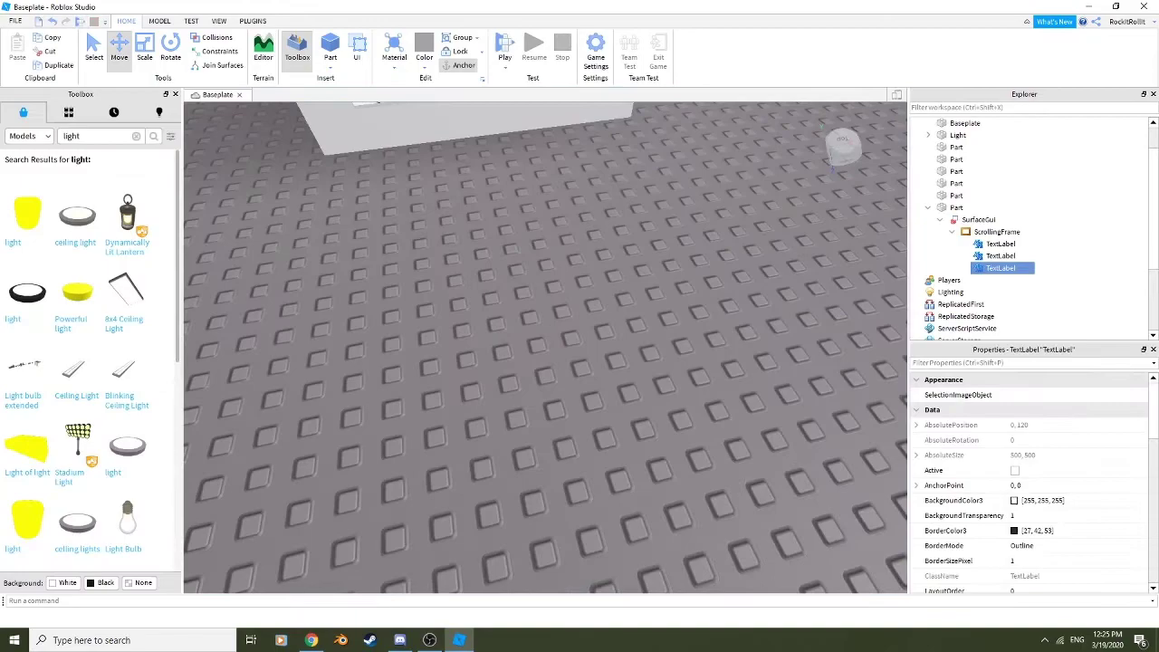
# Bring the camera in front of the screen and look through the properties of its TextLabels
pyautogui.moveTo(598, 335); pyautogui.dragTo(609, 272, button='right')
pyautogui.press('w')
pyautogui.press('w')
pyautogui.click(1000, 316)
pyautogui.click(1001, 268)
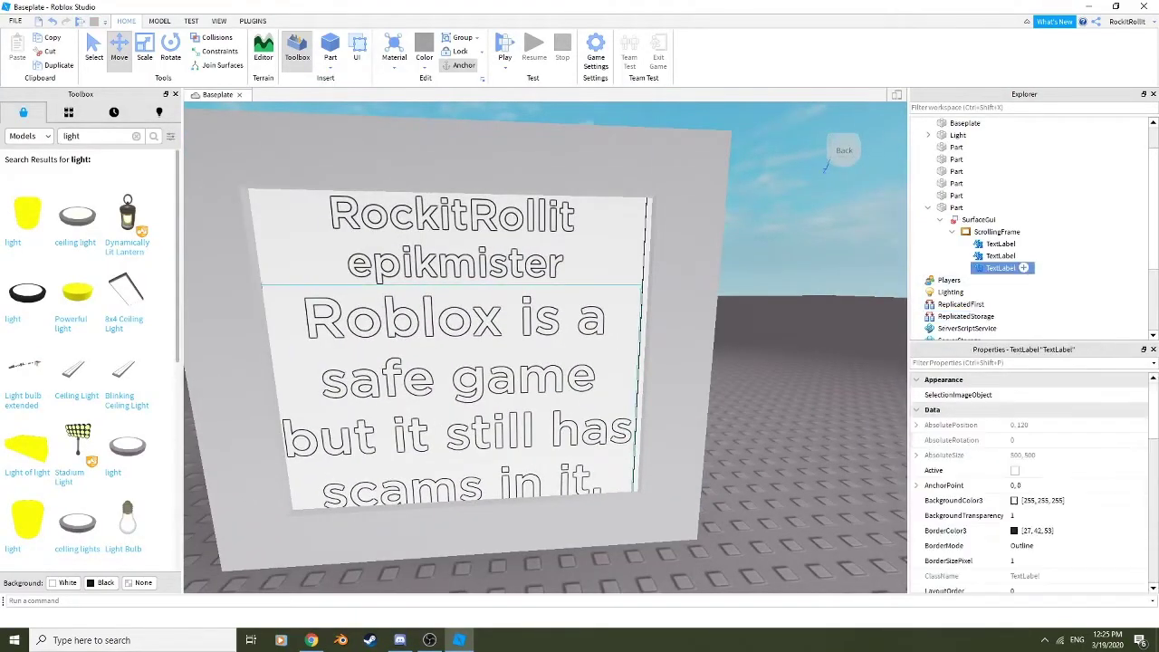
pyautogui.click(998, 232)
pyautogui.click(1001, 244)
pyautogui.scroll(-3, 1033, 480)
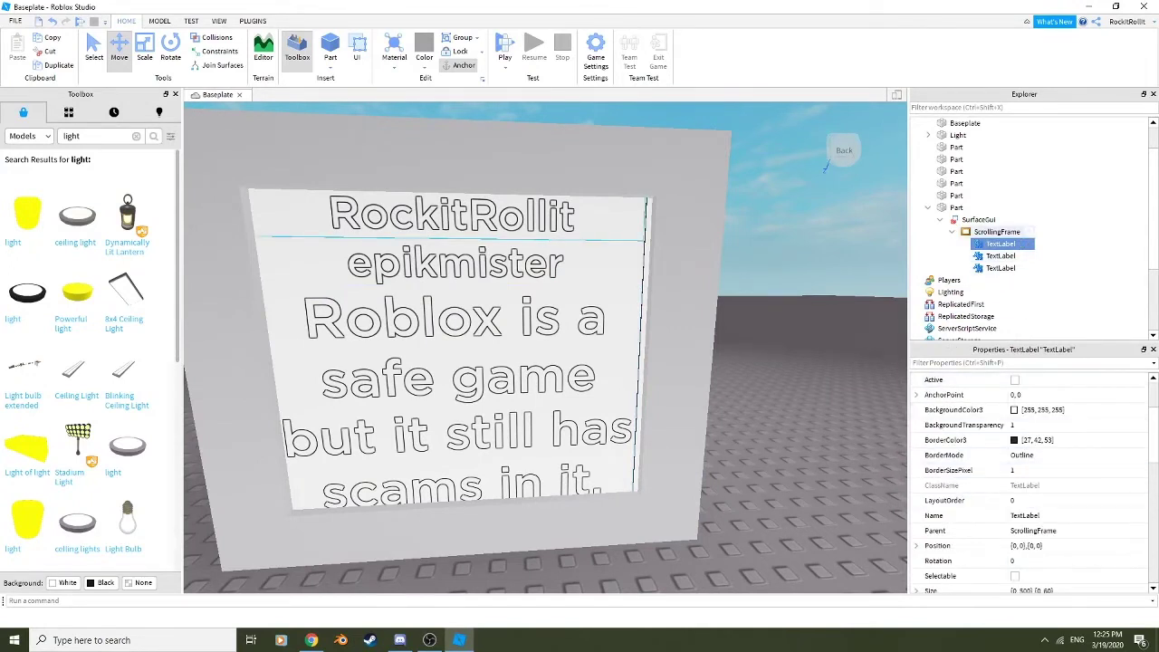
# Set the ScrollingFrame's BackgroundTransparency to 1
pyautogui.click(998, 232)
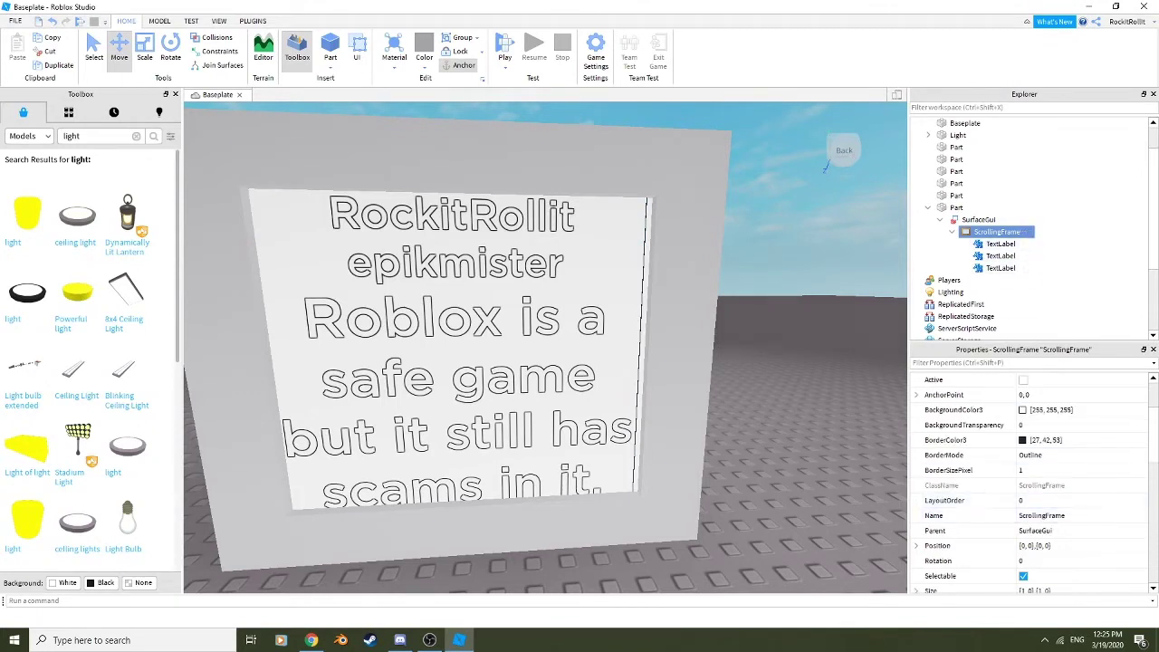
pyautogui.scroll(3, 1033, 453)
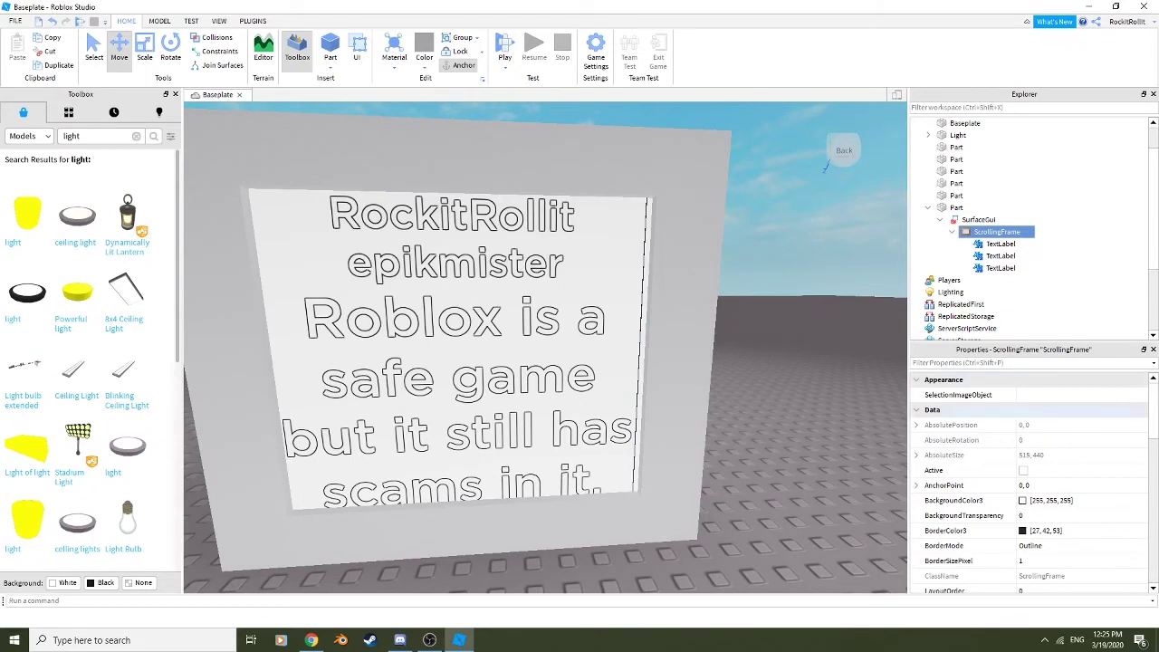
pyautogui.scroll(-1, 1033, 485)
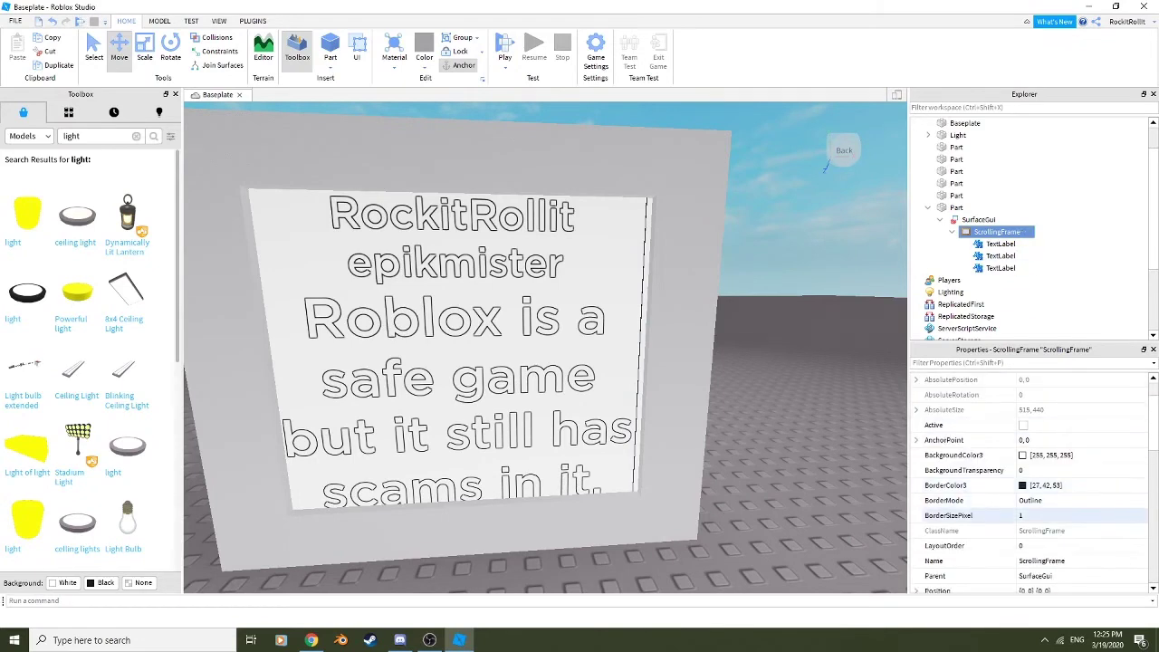
pyautogui.click(1040, 470)
pyautogui.write('1')
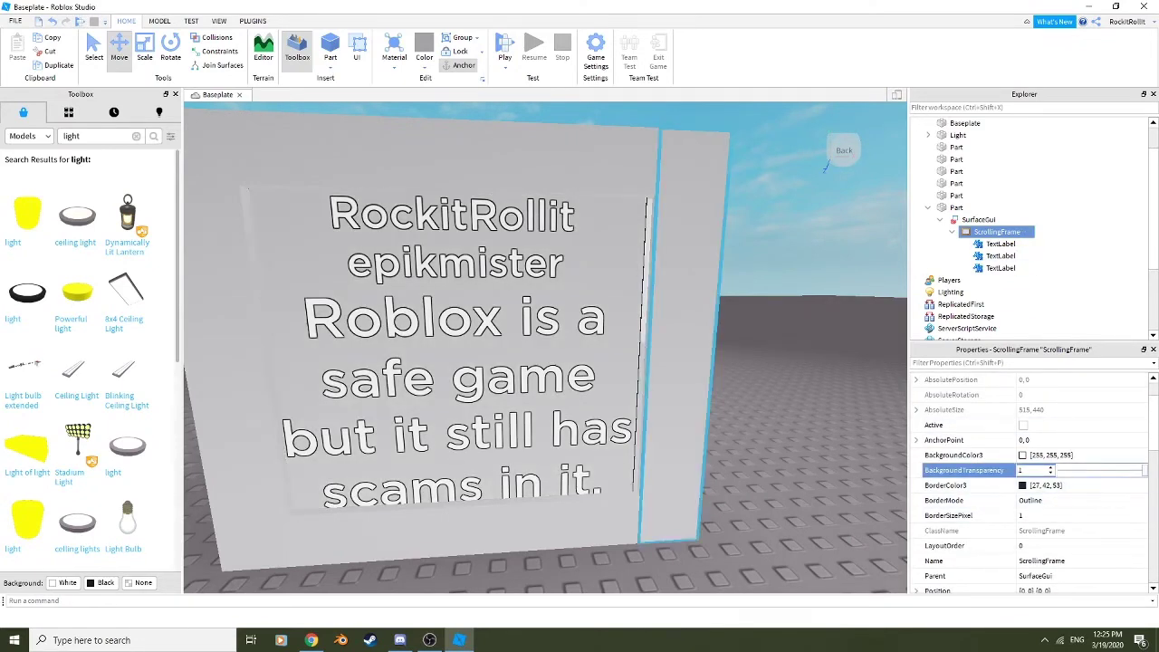
# Examine the screen's text without the white background up close and from a distance, scrolling through the message
pyautogui.scroll(-2, 561, 326)
pyautogui.scroll(4, 561, 326)
pyautogui.scroll(-2, 543, 348)
pyautogui.scroll(4, 544, 347)
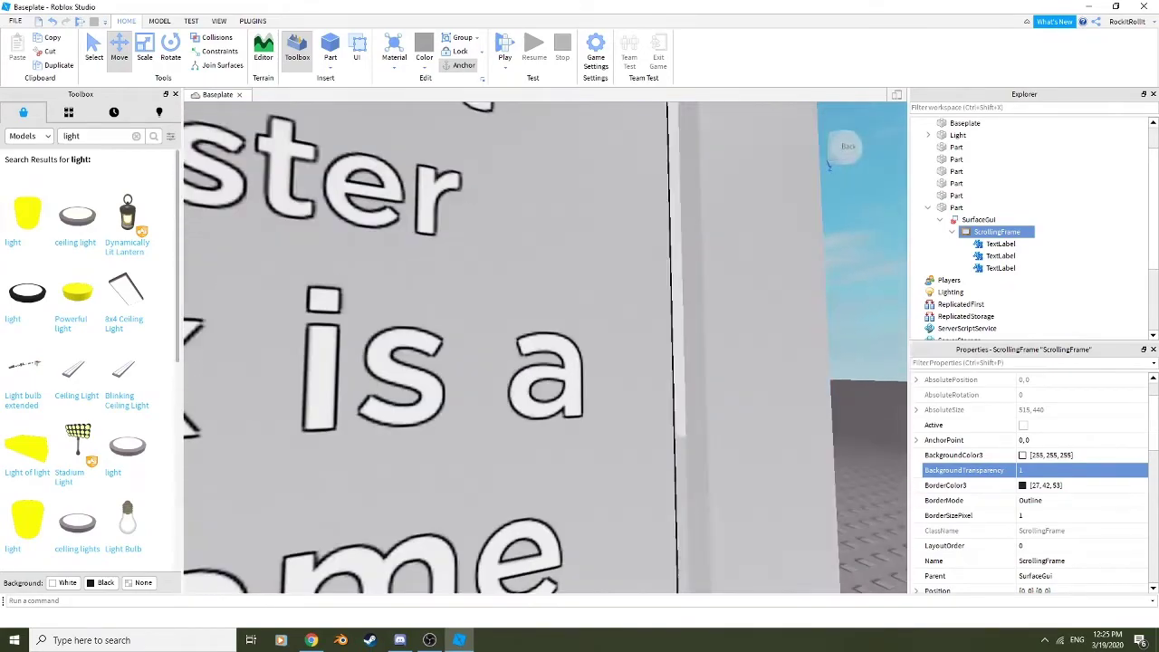
pyautogui.scroll(-3, 828, 166)
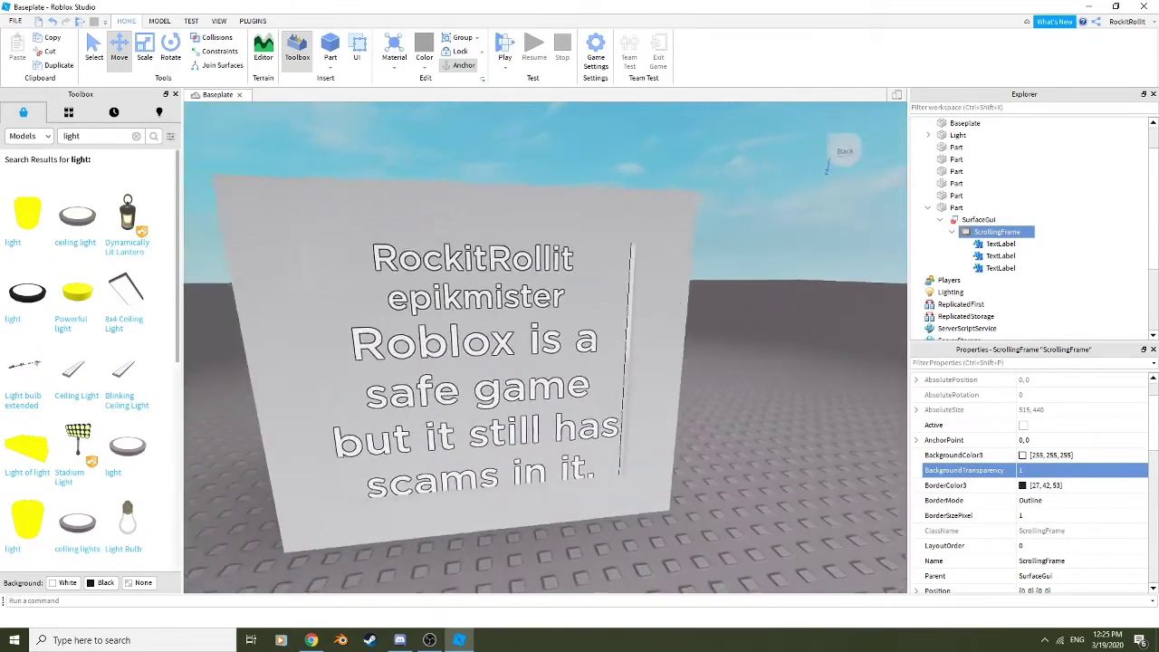
pyautogui.scroll(2, 824, 167)
pyautogui.scroll(-3, 824, 165)
pyautogui.scroll(3, 824, 166)
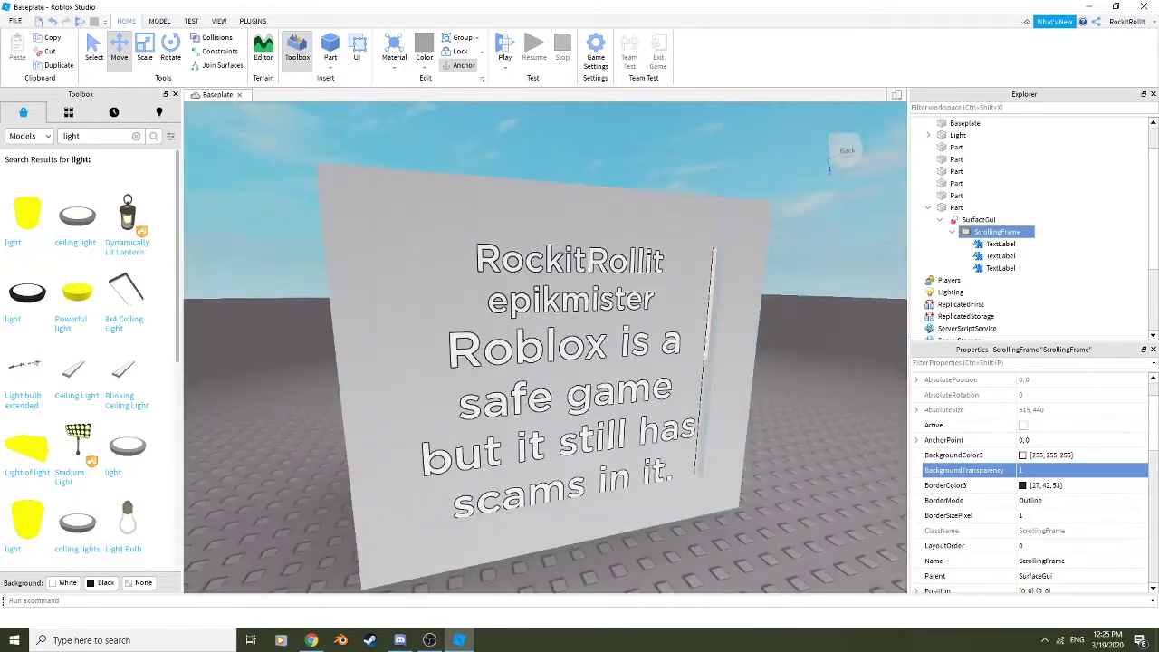
pyautogui.scroll(-3, 826, 167)
pyautogui.scroll(3, 828, 167)
pyautogui.moveTo(543, 348); pyautogui.dragTo(555, 366, button='right')
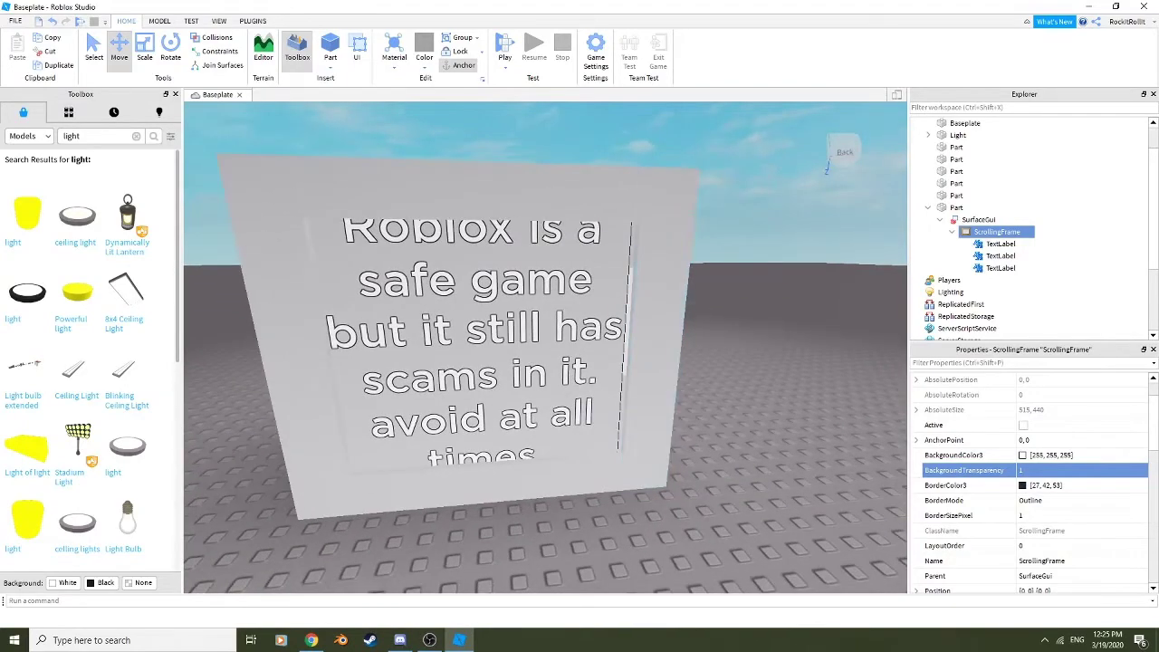
pyautogui.scroll(1, 490, 347)
pyautogui.scroll(-4, 490, 348)
pyautogui.scroll(4, 489, 308)
pyautogui.scroll(-4, 489, 308)
pyautogui.scroll(4, 489, 308)
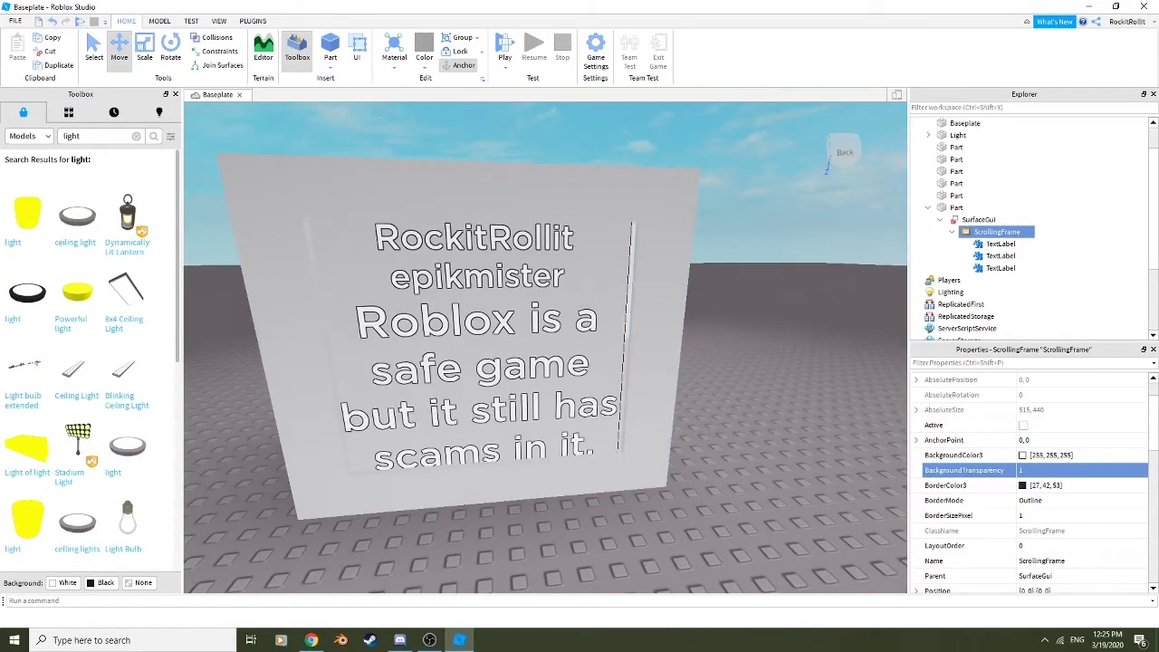
# Try Concrete on the part behind the text and set its material to Cobblestone
pyautogui.moveTo(665, 326); pyautogui.dragTo(507, 353, button='right')
pyautogui.click(507, 347)
pyautogui.click(561, 354)
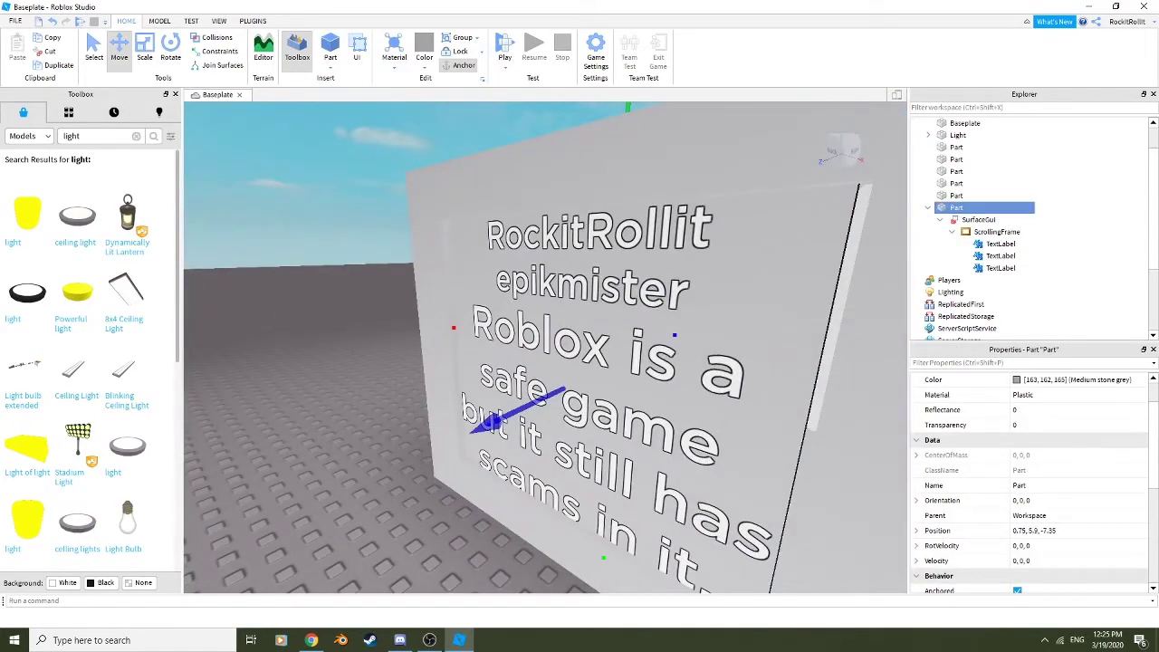
pyautogui.click(394, 60)
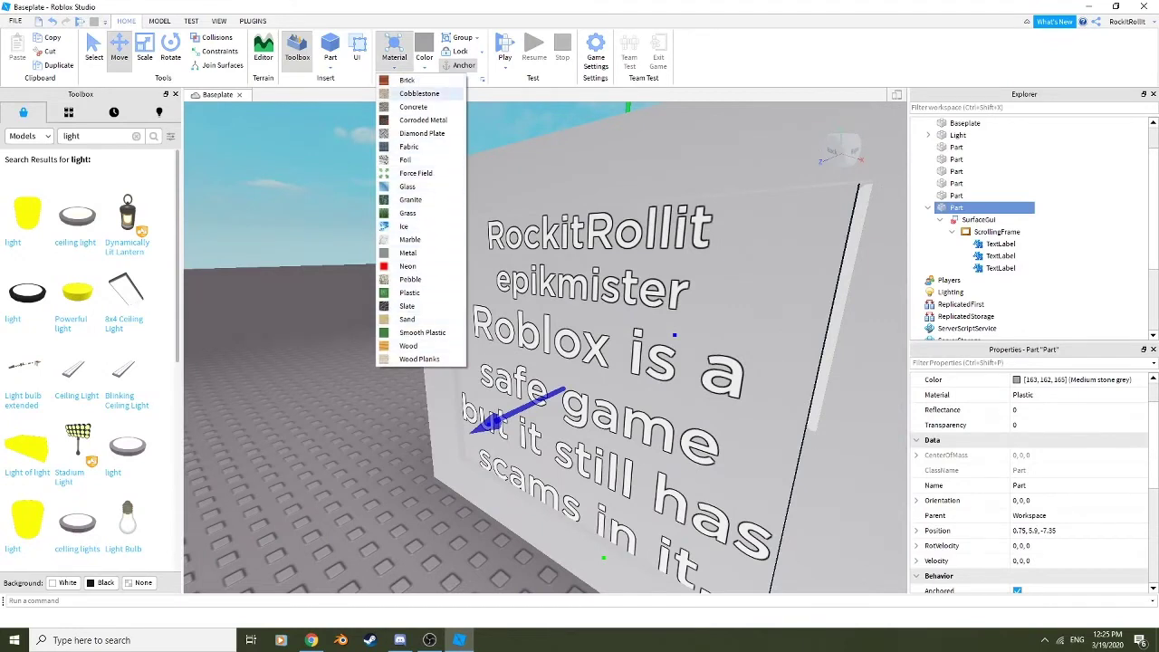
pyautogui.click(413, 107)
pyautogui.click(394, 60)
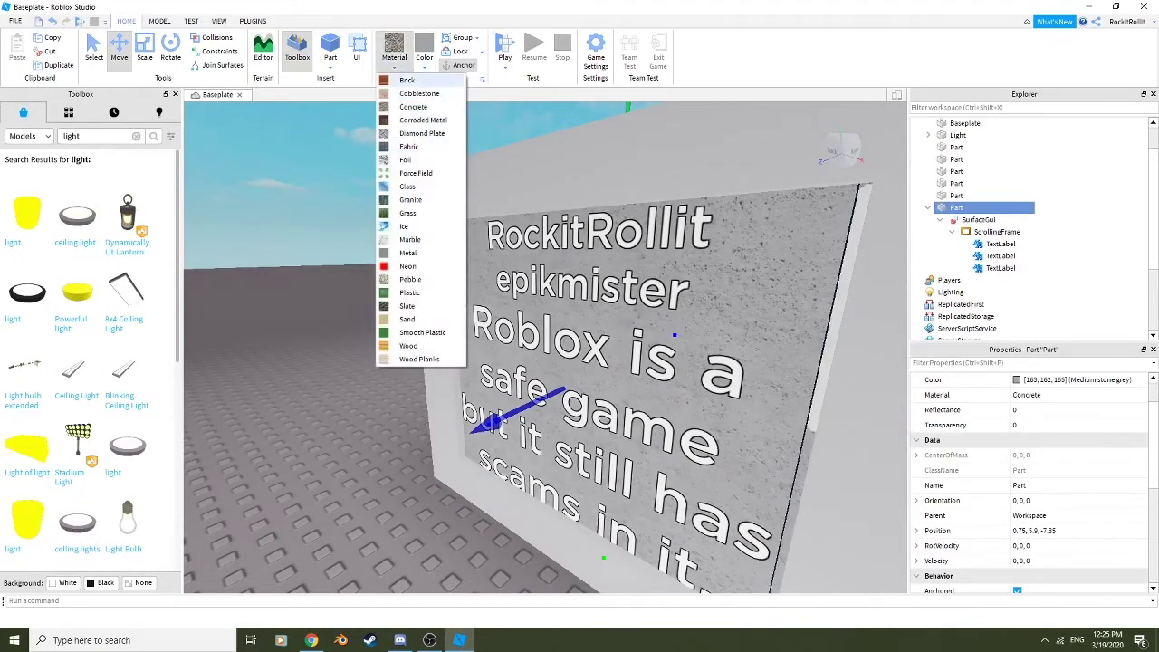
pyautogui.click(420, 93)
# Set the material of the frame's right side part to Concrete
pyautogui.press('a')
pyautogui.moveTo(508, 272); pyautogui.dragTo(580, 271, button='right')
pyautogui.press('s')
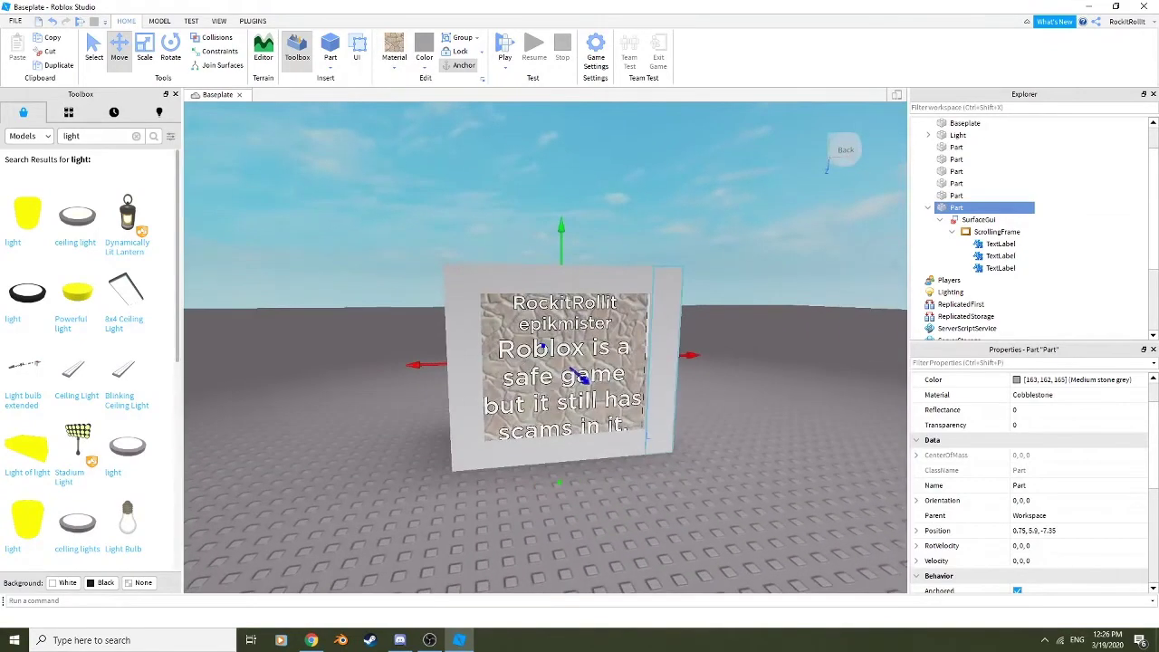
pyautogui.press('w')
pyautogui.moveTo(666, 363); pyautogui.dragTo(698, 390, button='right')
pyautogui.press('s')
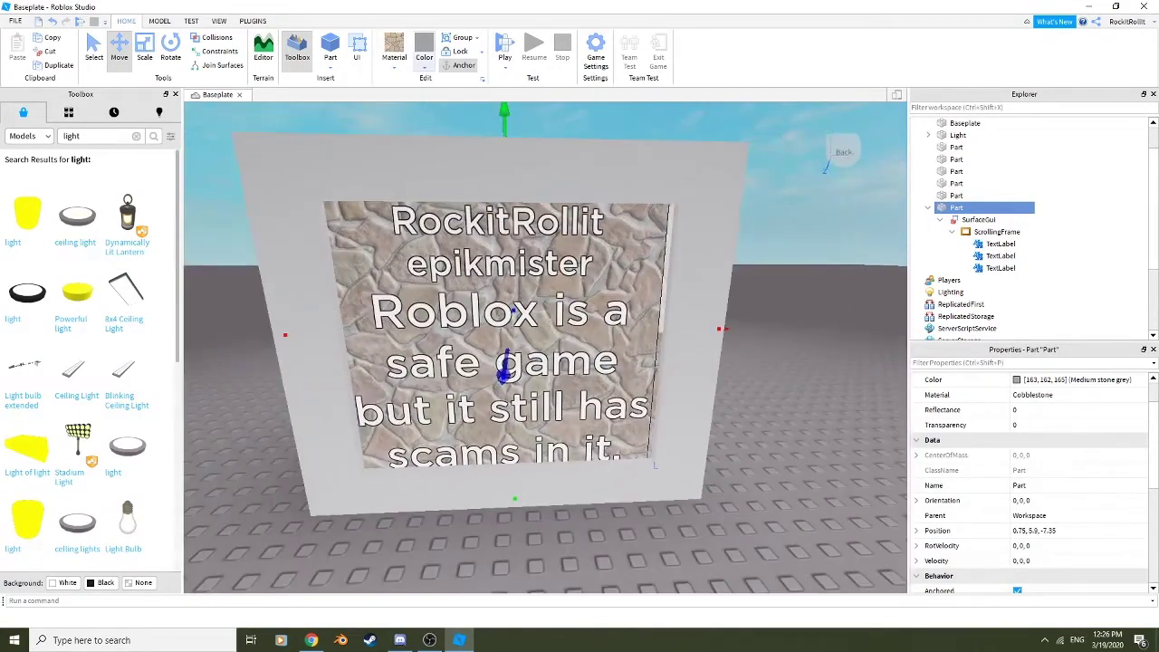
pyautogui.moveTo(711, 263); pyautogui.dragTo(702, 260, button='right')
pyautogui.press('s')
pyautogui.click(625, 222)
pyautogui.click(675, 263)
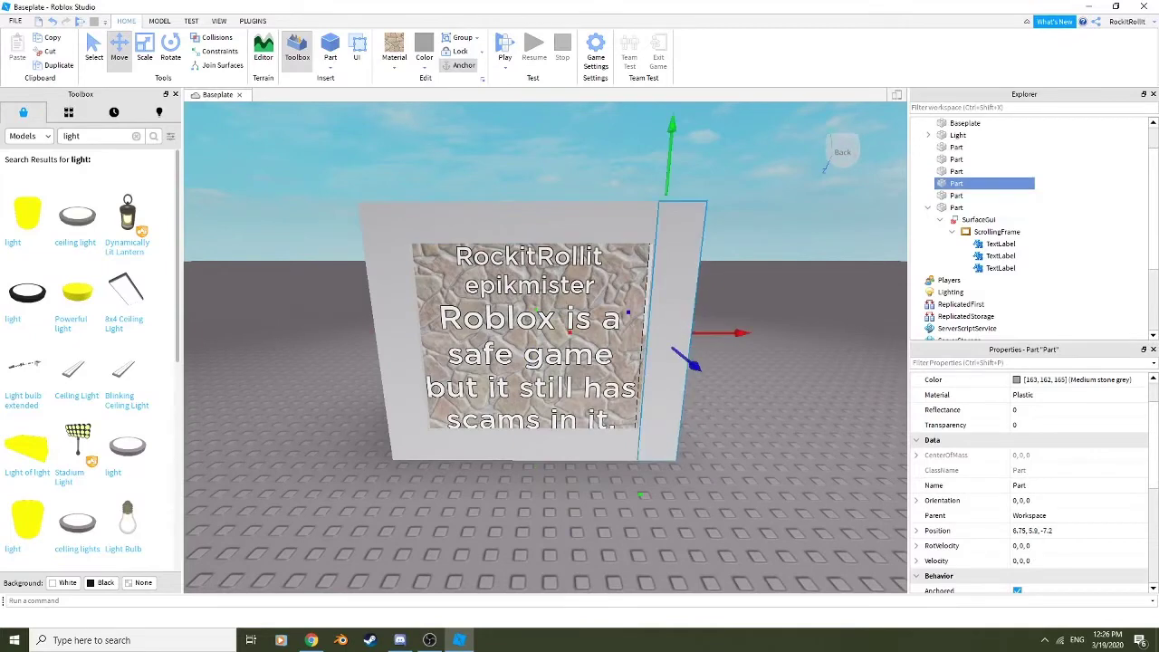
pyautogui.click(394, 59)
pyautogui.click(420, 106)
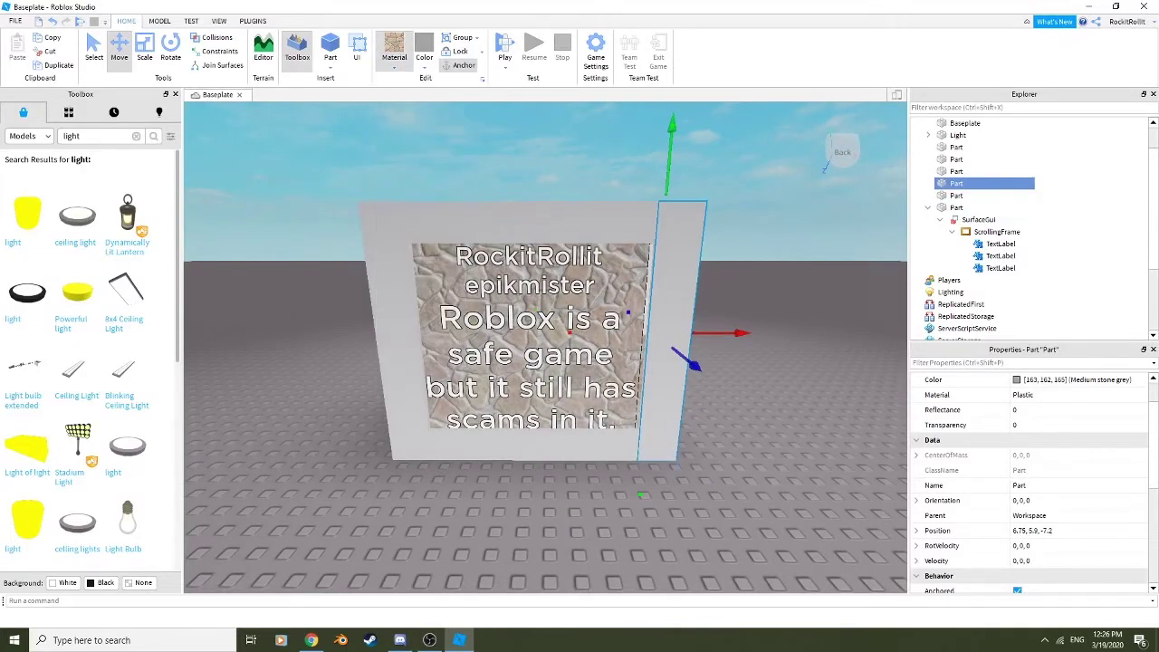
# Set the material of the frame's top, left and bottom parts to Concrete
pyautogui.click(494, 176)
pyautogui.click(507, 222)
pyautogui.click(394, 47)
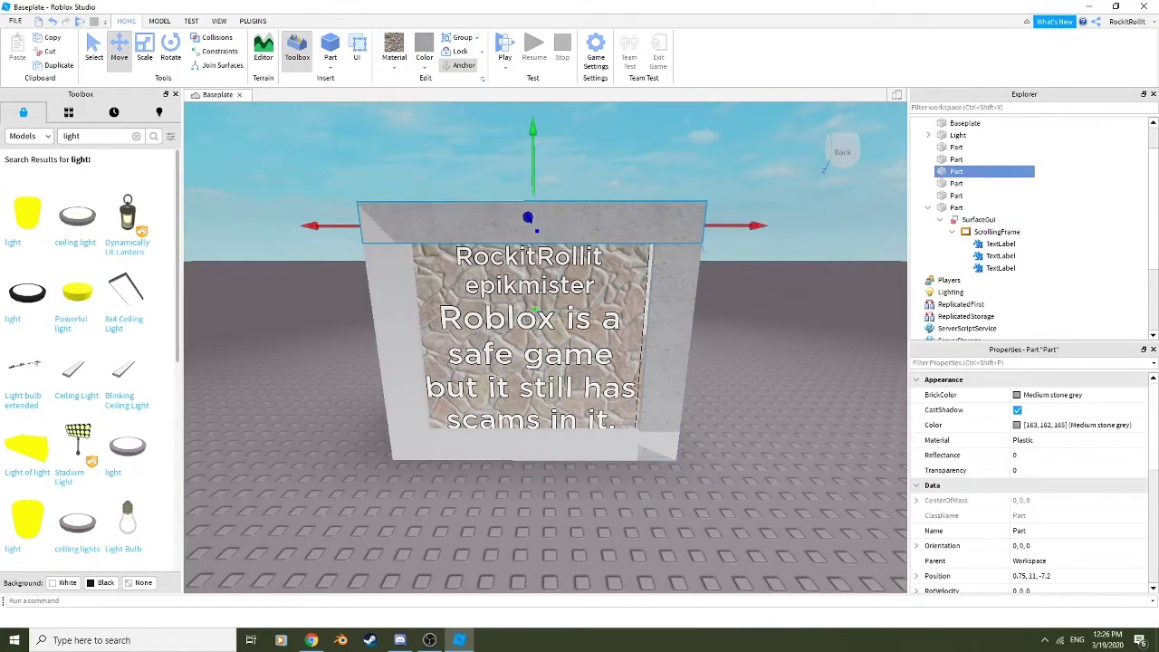
pyautogui.click(399, 331)
pyautogui.click(394, 47)
pyautogui.click(535, 446)
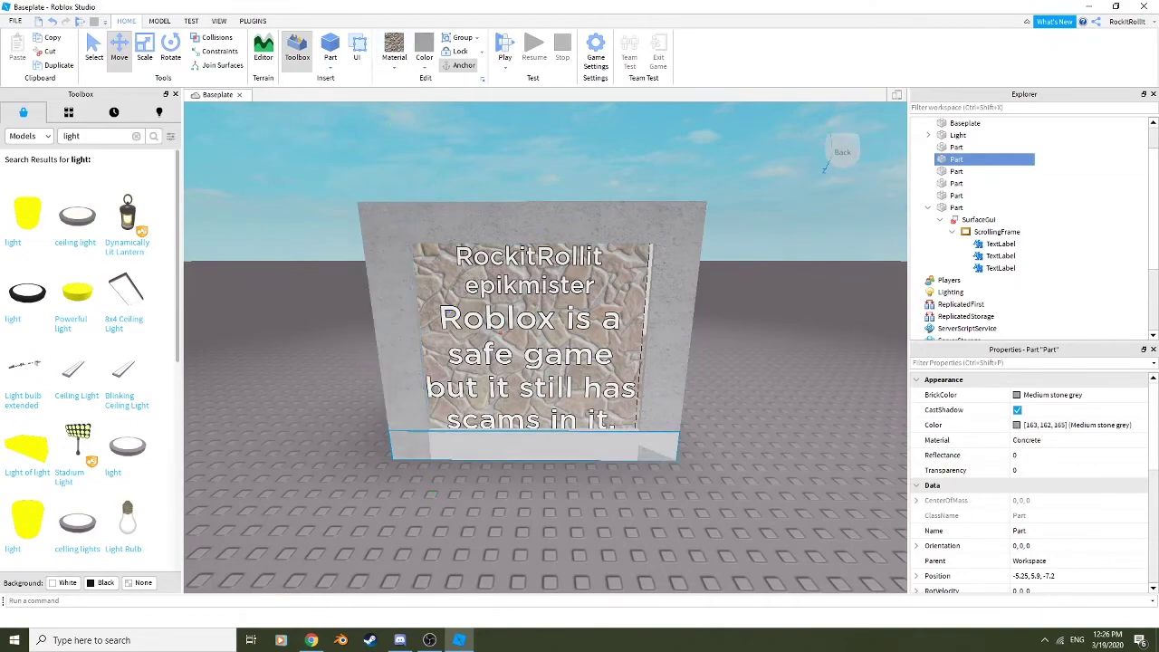
pyautogui.click(394, 47)
# Inspect the textured screen and frame from near and far while scrolling through the message
pyautogui.moveTo(534, 362)
pyautogui.mouseDown(button='right')
pyautogui.moveTo(598, 353)
pyautogui.moveTo(535, 363)
pyautogui.mouseUp(button='right')
pyautogui.press('w')
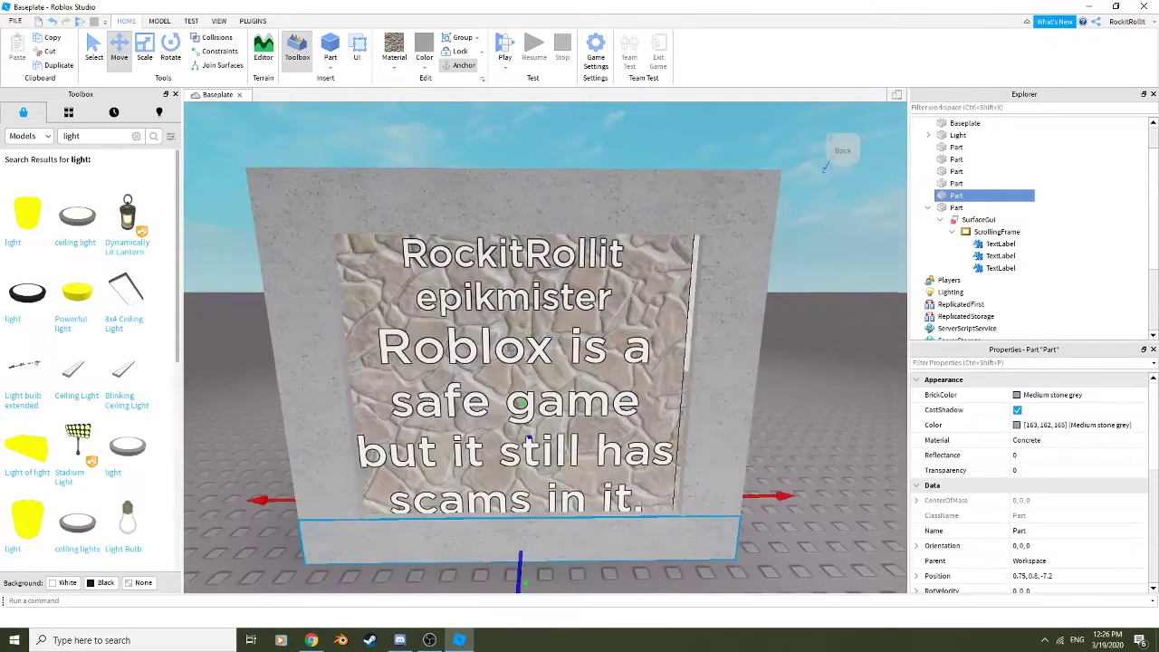
pyautogui.scroll(-1, 526, 372)
pyautogui.scroll(-3, 520, 372)
pyautogui.scroll(3, 521, 371)
pyautogui.moveTo(724, 344)
pyautogui.mouseDown(button='right')
pyautogui.moveTo(741, 357)
pyautogui.moveTo(688, 354)
pyautogui.moveTo(724, 362)
pyautogui.mouseUp(button='right')
pyautogui.scroll(-3, 738, 358)
pyautogui.click(738, 358)
pyautogui.press('s')
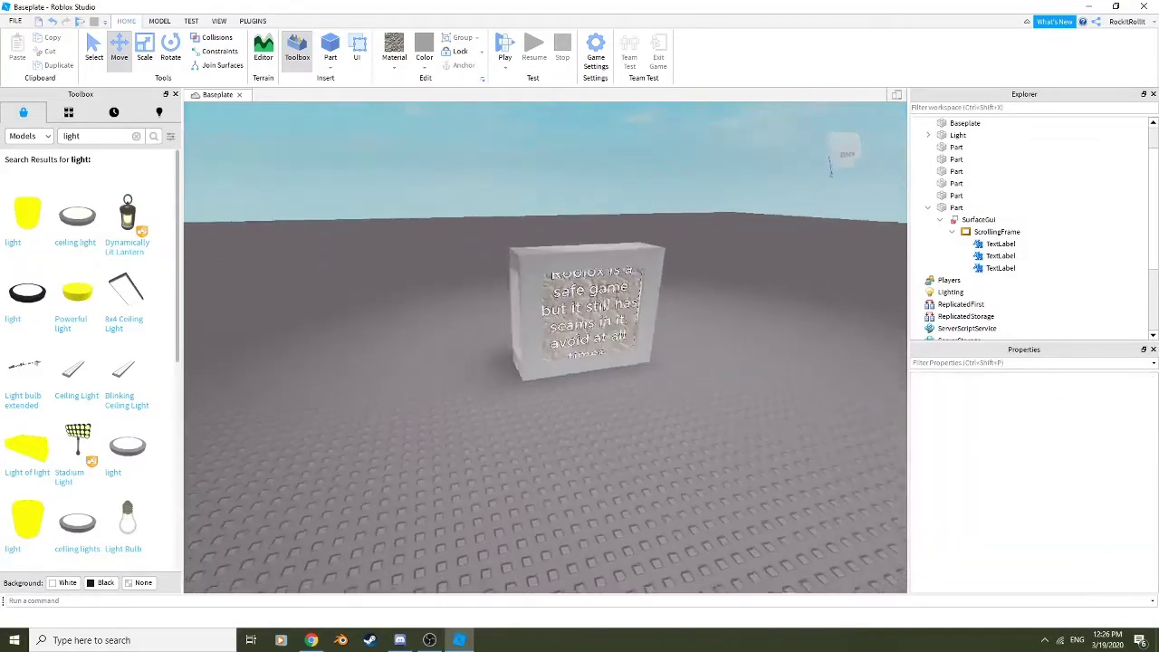
# Insert a part on the ground beside the frame's left side and move it to position -8.7, 0.5, -7.2
pyautogui.scroll(-2, 597, 317)
pyautogui.press('a')
pyautogui.moveTo(634, 362); pyautogui.dragTo(761, 340, button='right')
pyautogui.press('w')
pyautogui.press('d')
pyautogui.click(681, 372)
pyautogui.press('d')
pyautogui.moveTo(681, 371); pyautogui.dragTo(598, 458, button='right')
pyautogui.press('s')
pyautogui.press('w')
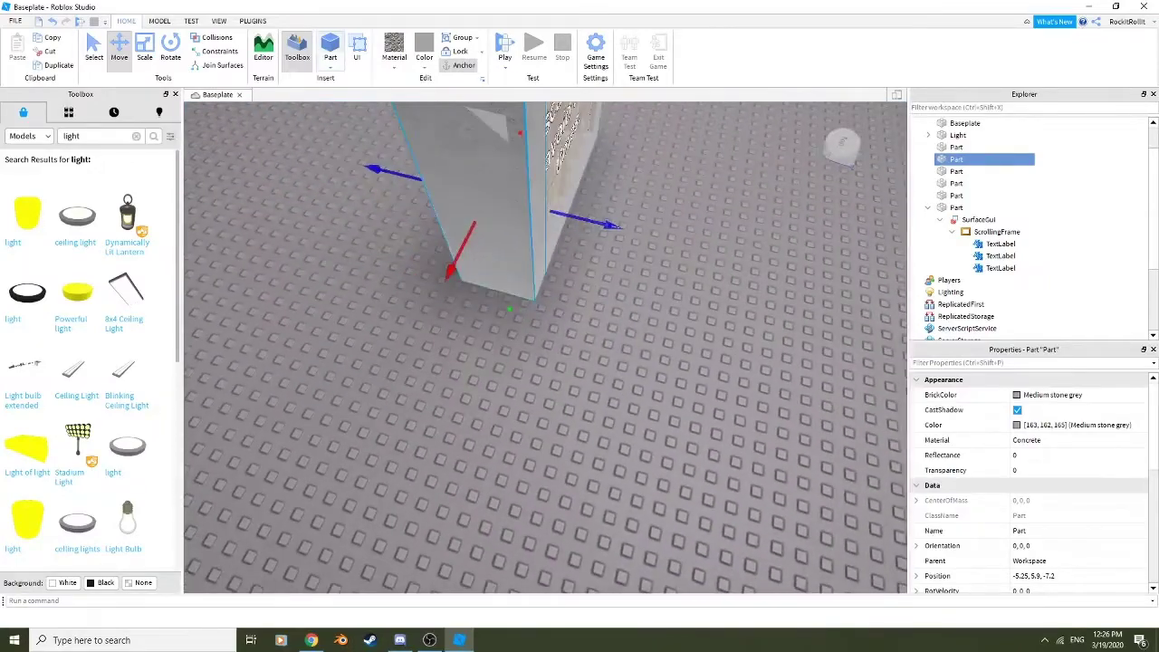
pyautogui.click(330, 44)
pyautogui.moveTo(463, 321); pyautogui.dragTo(403, 303)
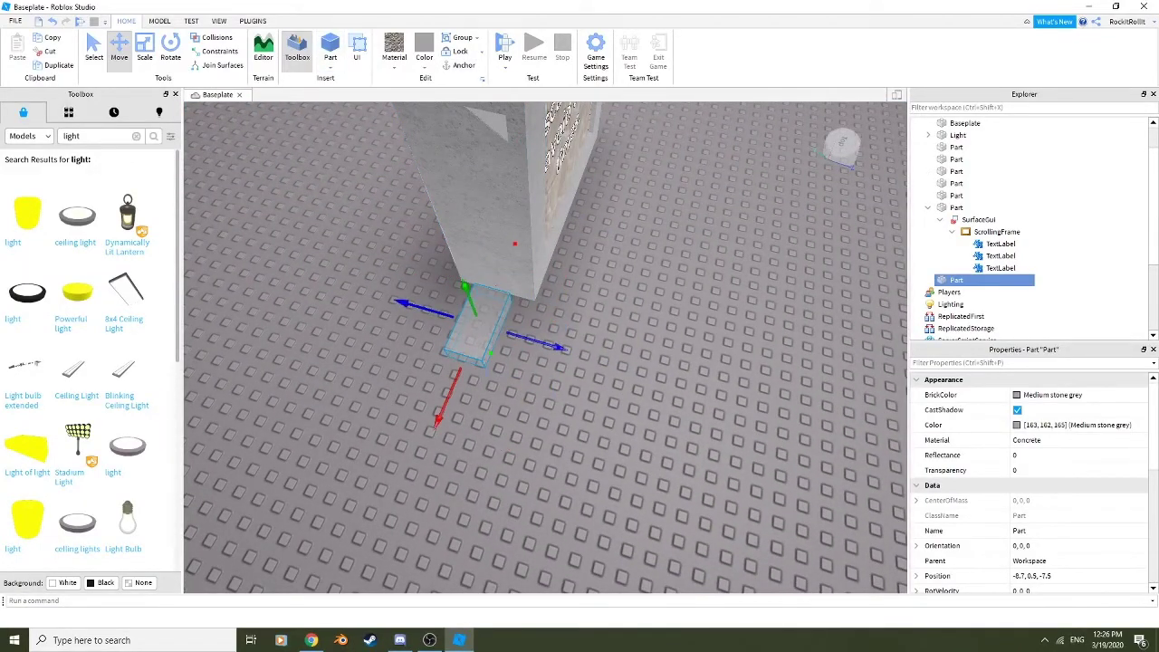
# Set the ground part's material to Brick and its color to Rust, trying Maroon first
pyautogui.click(394, 55)
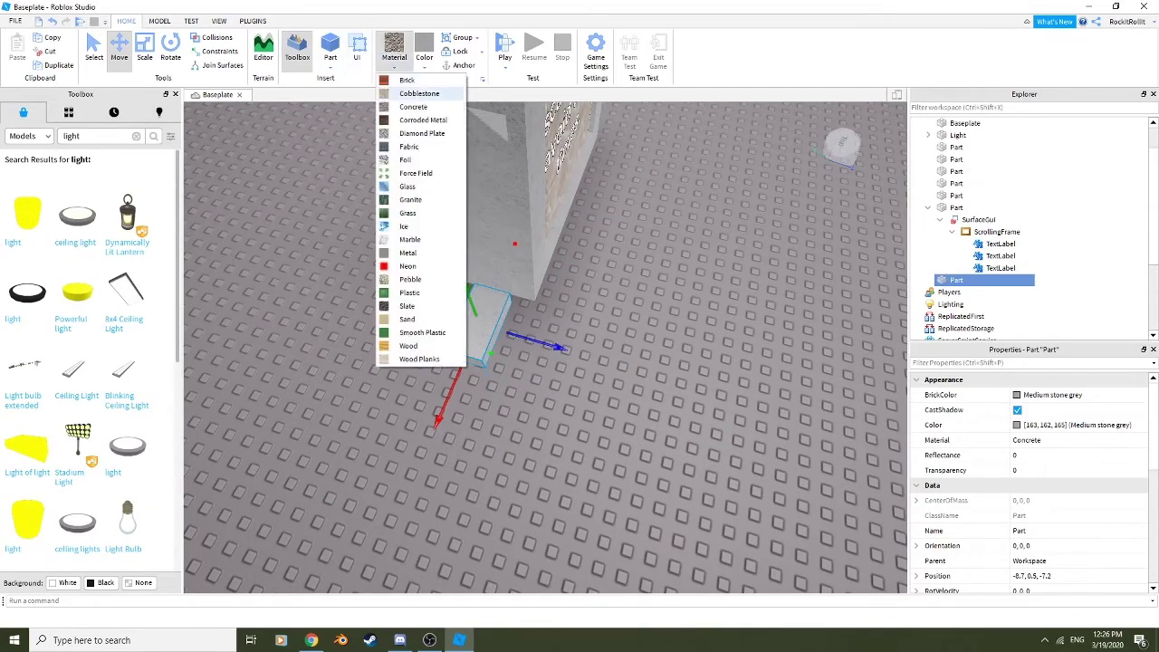
pyautogui.click(425, 81)
pyautogui.click(145, 51)
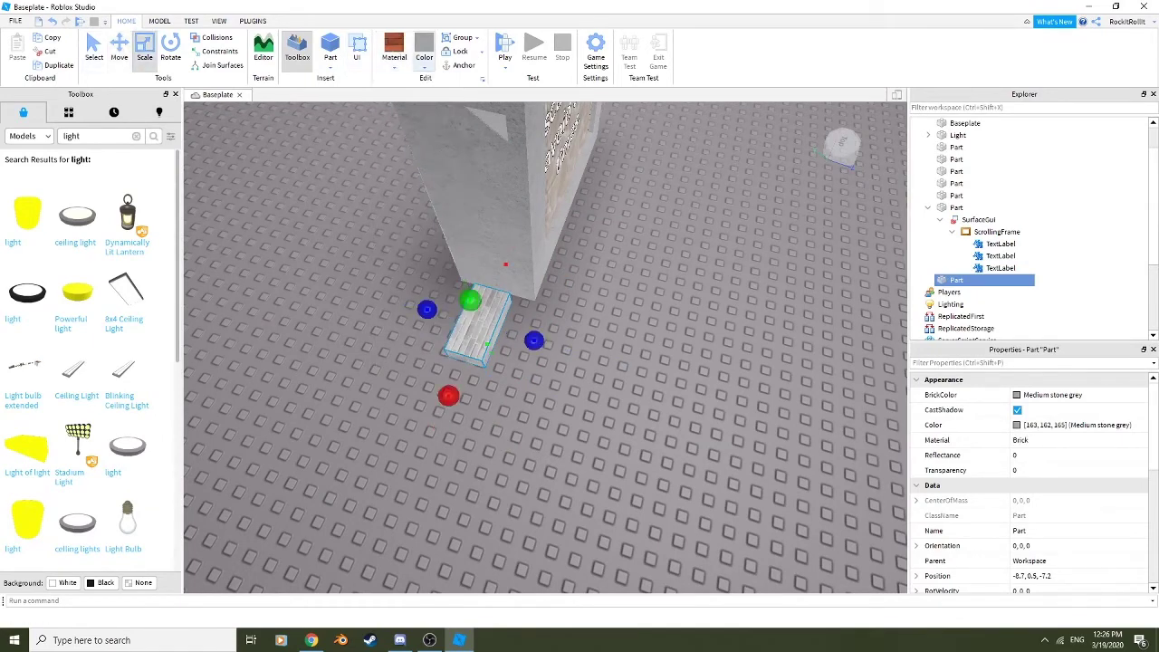
pyautogui.click(425, 59)
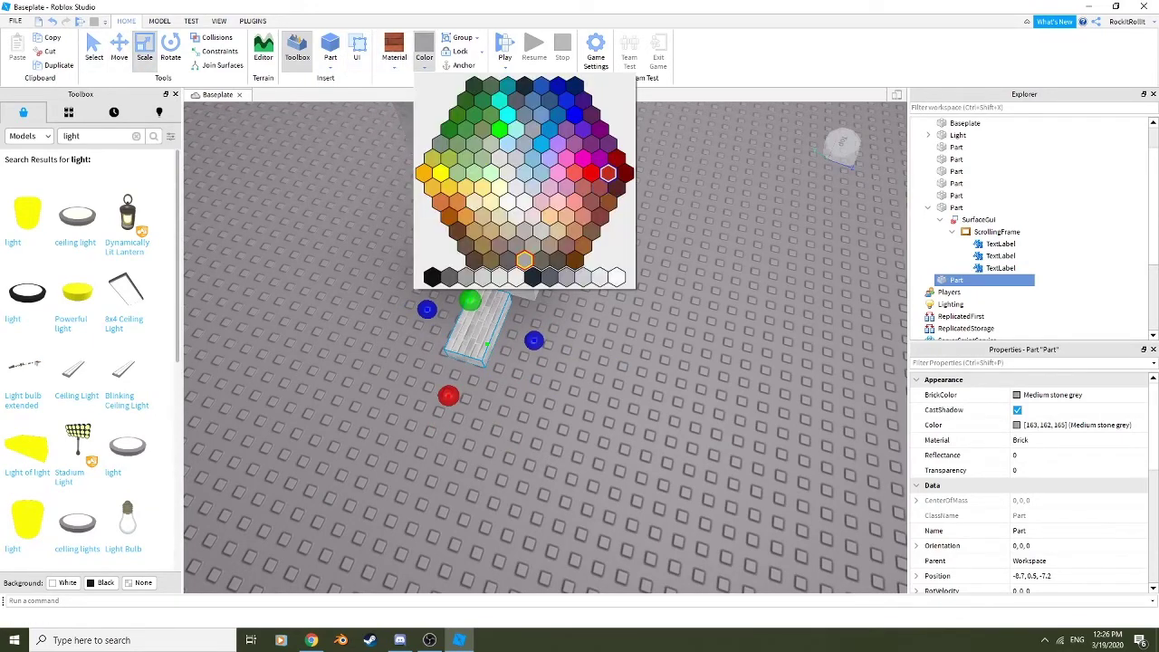
pyautogui.click(625, 173)
pyautogui.moveTo(625, 290); pyautogui.dragTo(507, 272, button='right')
pyautogui.press('d')
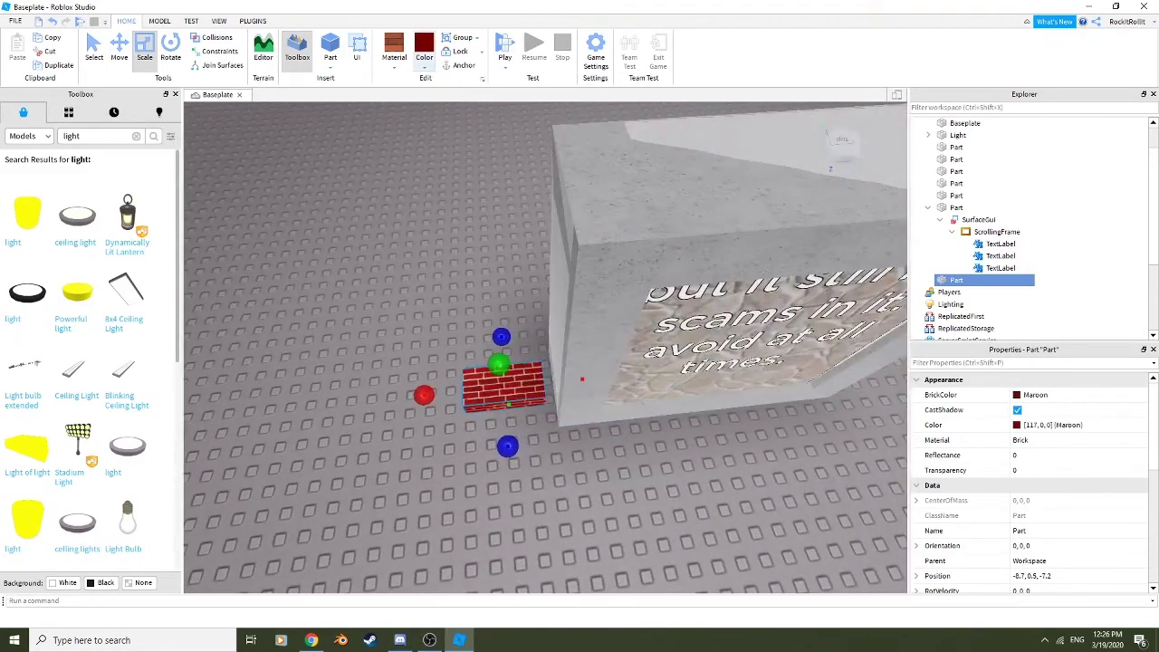
pyautogui.click(425, 59)
pyautogui.click(609, 202)
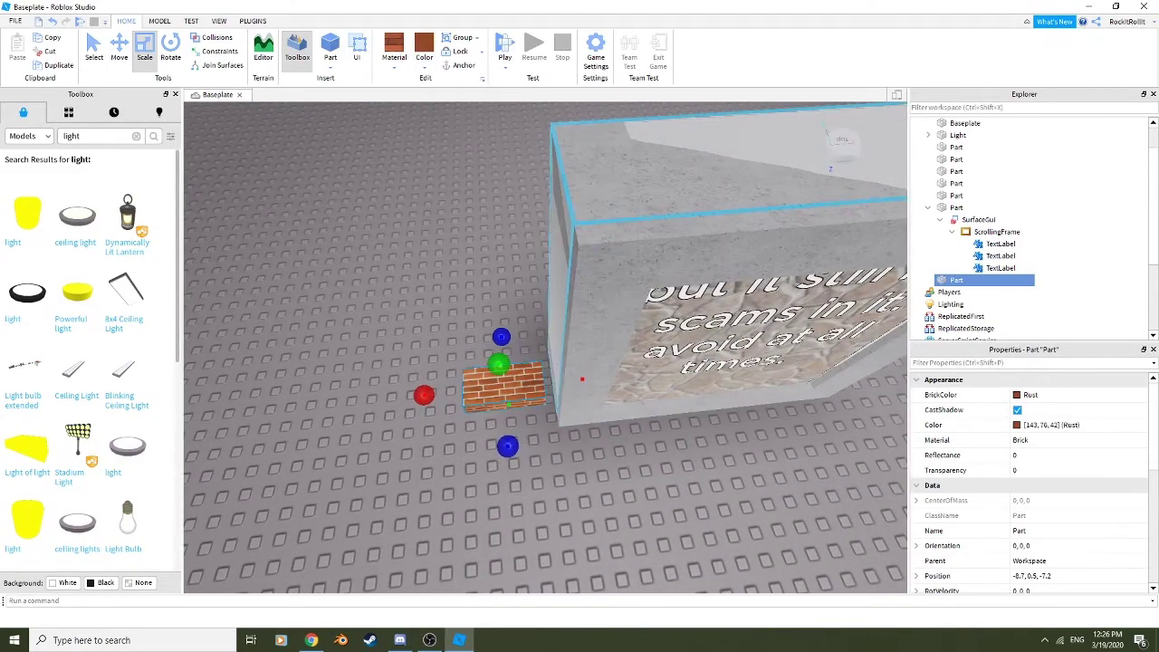
# Stretch the brick part lengthwise in both directions so it extends far past both sides of the frame
pyautogui.moveTo(580, 381); pyautogui.dragTo(380, 380, button='right')
pyautogui.moveTo(597, 337); pyautogui.dragTo(722, 243)
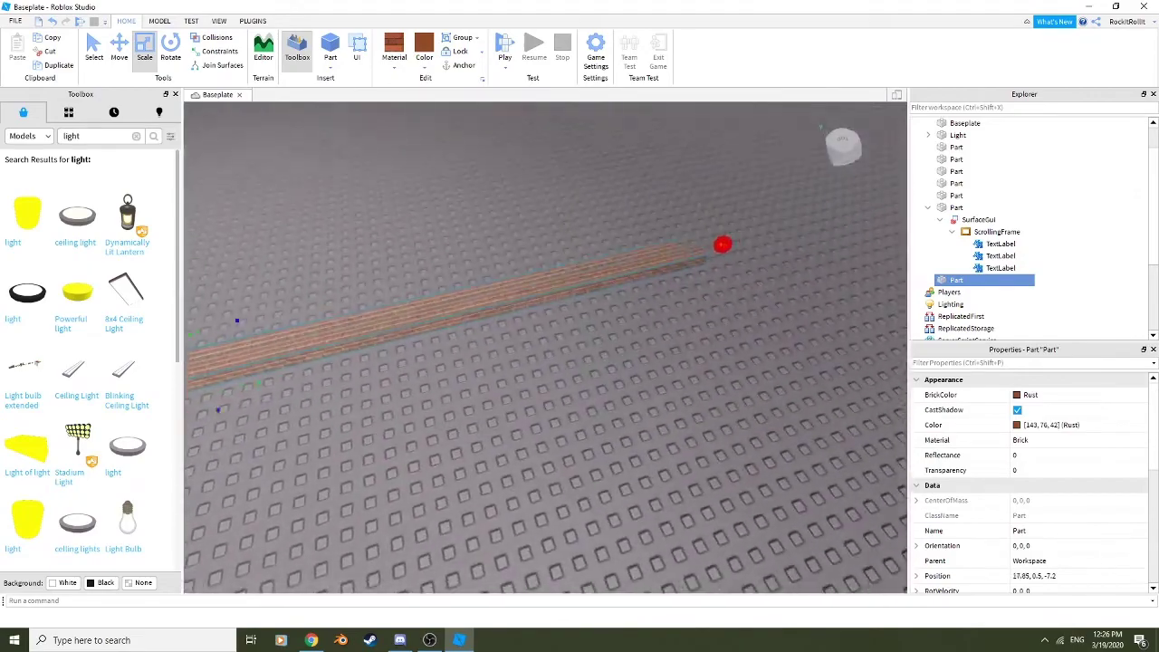
pyautogui.press('a')
pyautogui.moveTo(722, 243); pyautogui.dragTo(634, 226, button='right')
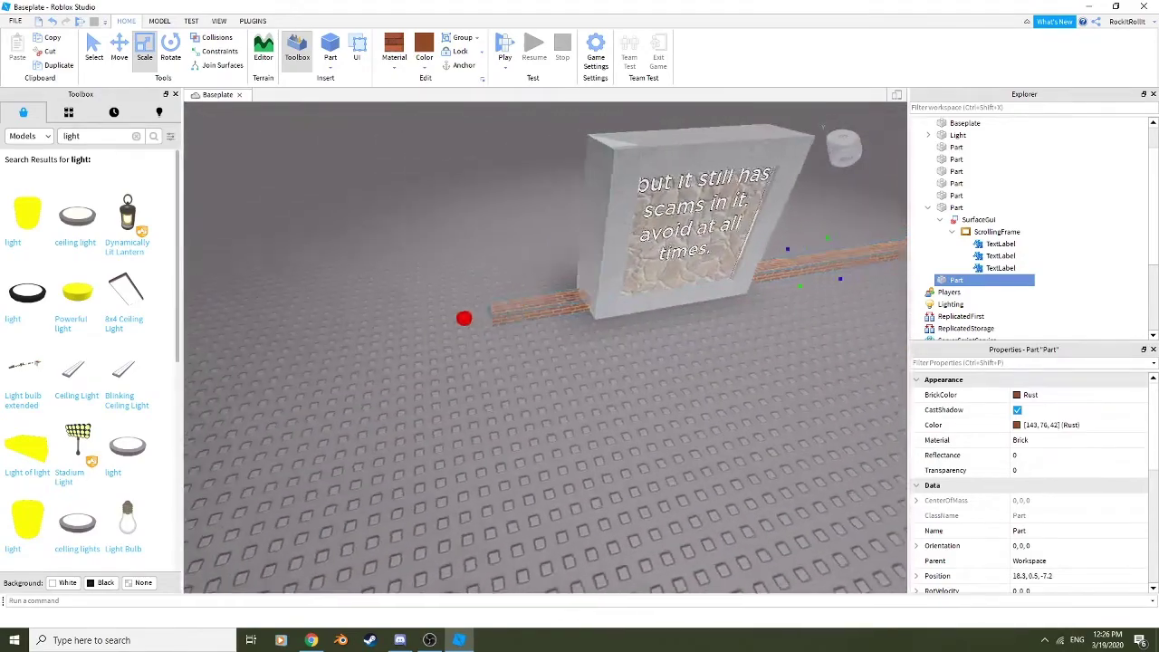
pyautogui.scroll(-5, 544, 344)
pyautogui.hotkey('ctrl', 'z')
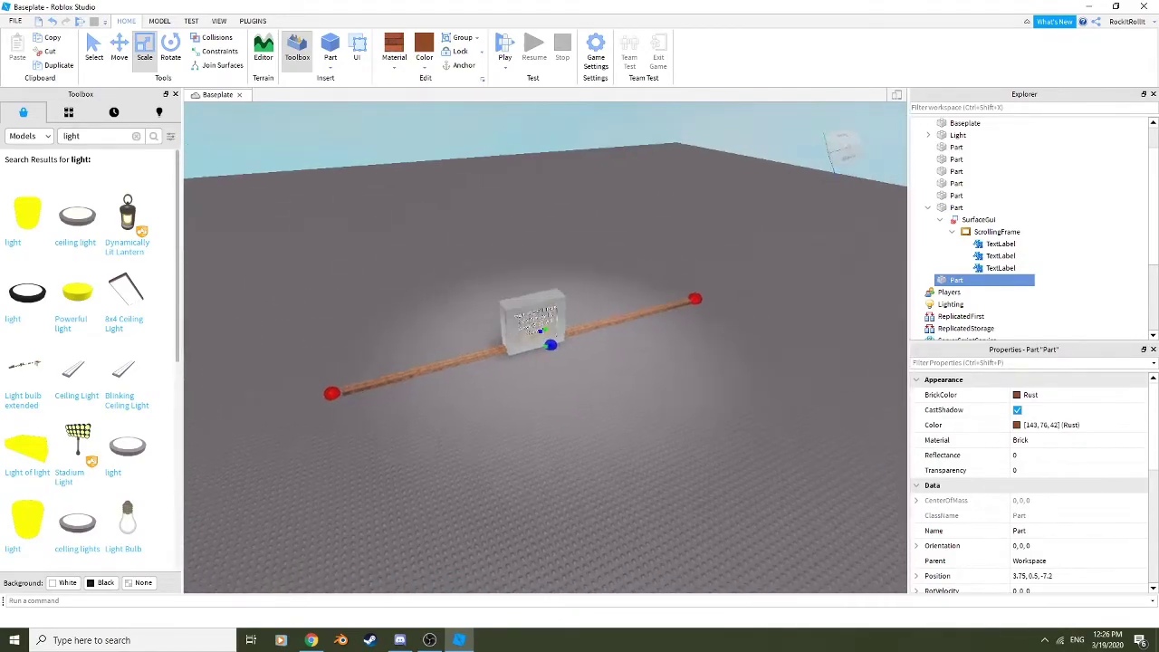
pyautogui.scroll(5, 544, 344)
# Scale the brick part upward into a wall behind the frame and lower its top to slightly above the frame
pyautogui.moveTo(580, 358); pyautogui.dragTo(580, 241)
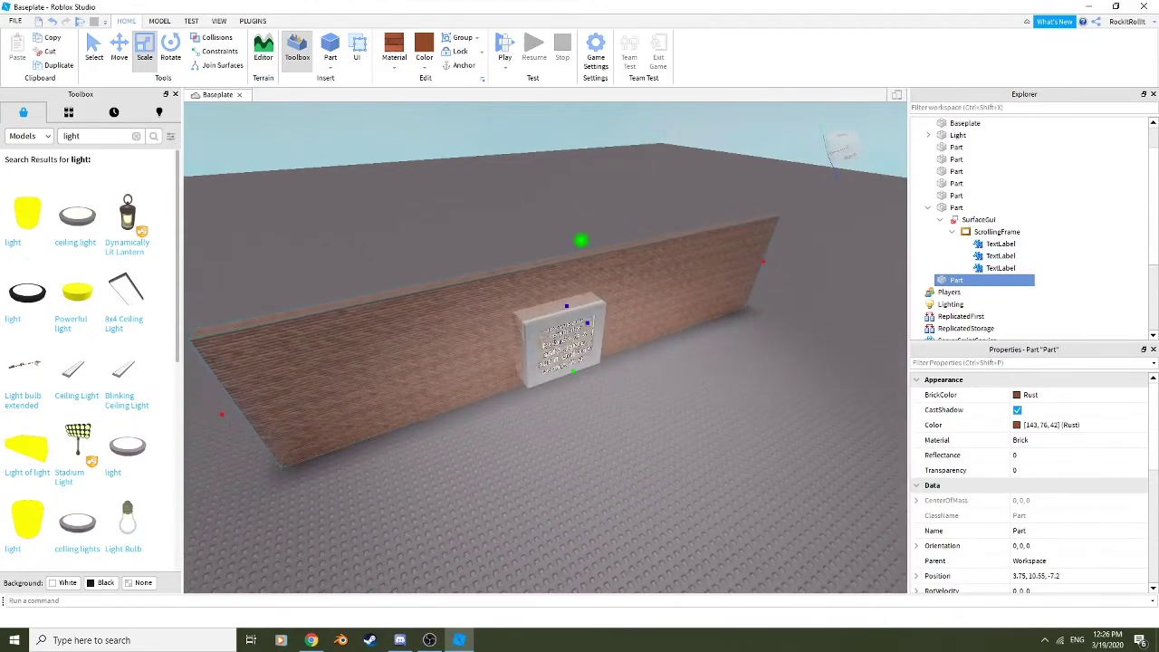
pyautogui.moveTo(581, 241); pyautogui.dragTo(548, 290, button='right')
pyautogui.scroll(5, 553, 254)
pyautogui.press('w')
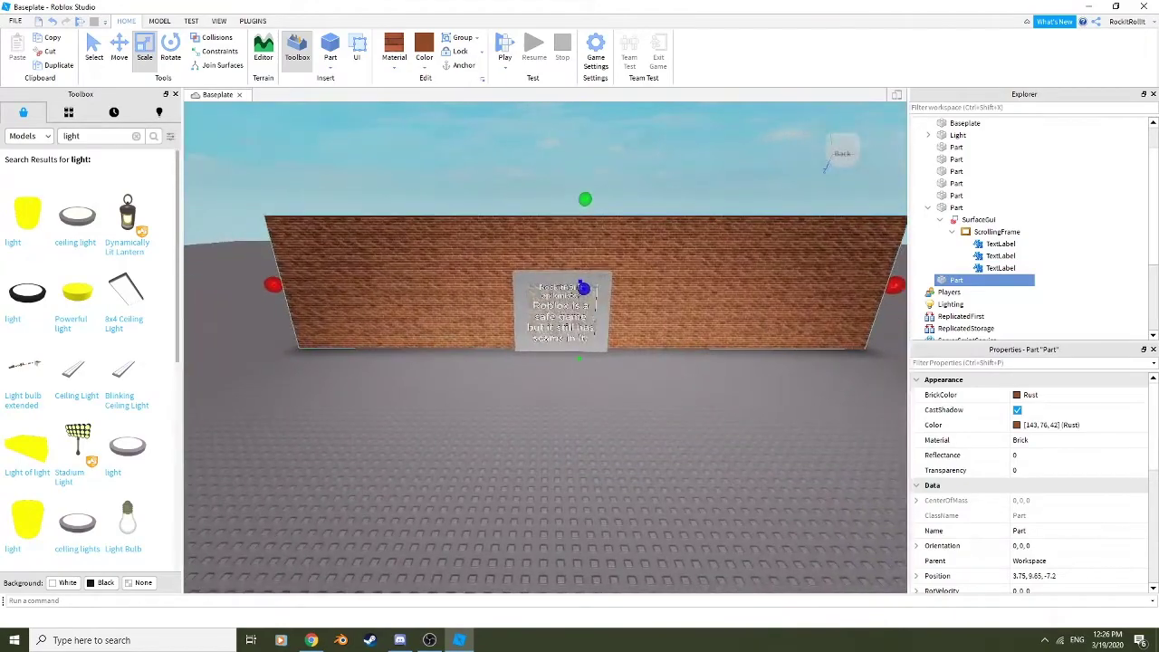
pyautogui.moveTo(643, 152); pyautogui.dragTo(639, 199)
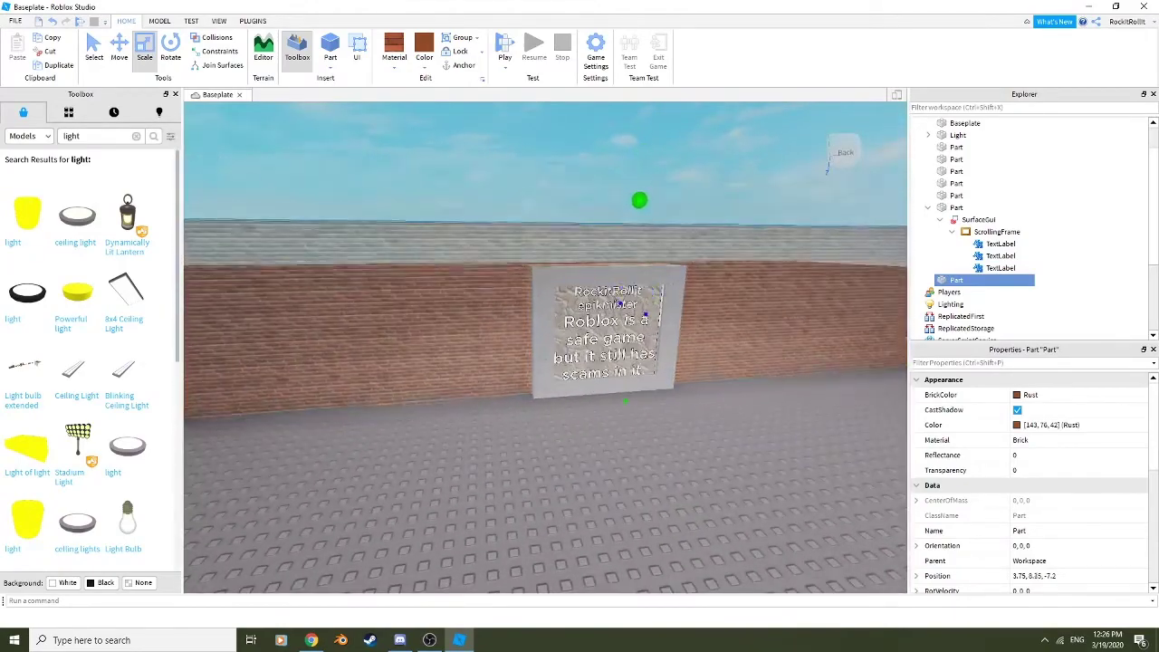
pyautogui.moveTo(639, 199); pyautogui.dragTo(552, 209, button='right')
pyautogui.press('s')
# Shorten the brick wall from both ends so it leaves only a narrow border beside the frame
pyautogui.moveTo(392, 318); pyautogui.dragTo(534, 318)
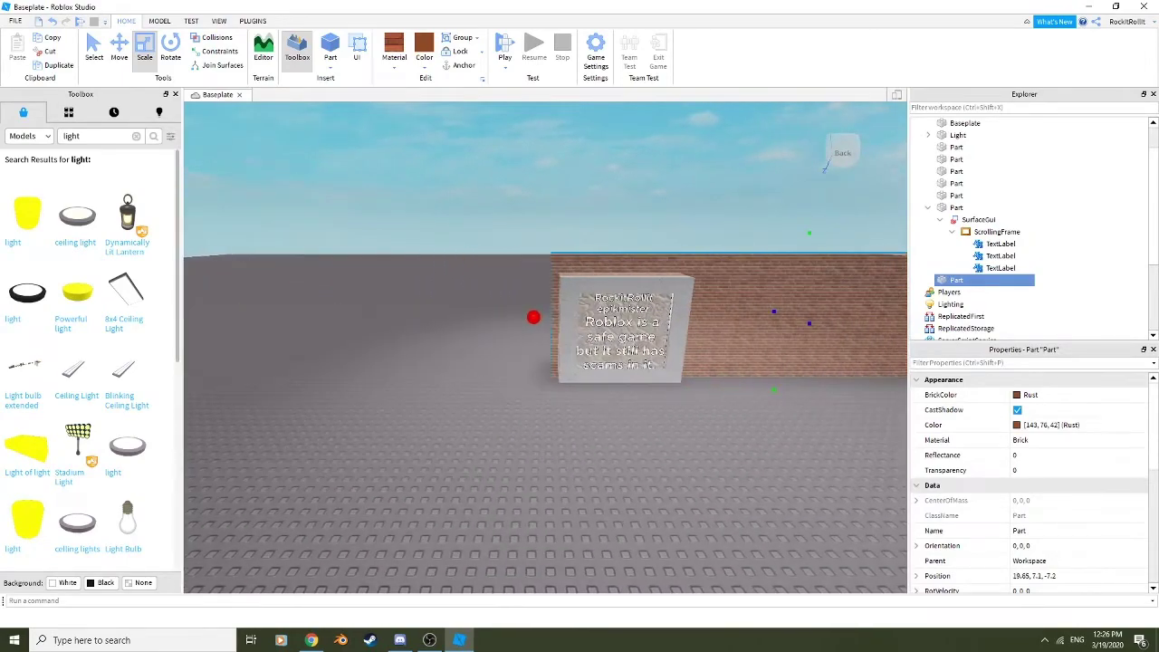
pyautogui.press('d')
pyautogui.moveTo(784, 317); pyautogui.dragTo(610, 317)
pyautogui.press('a')
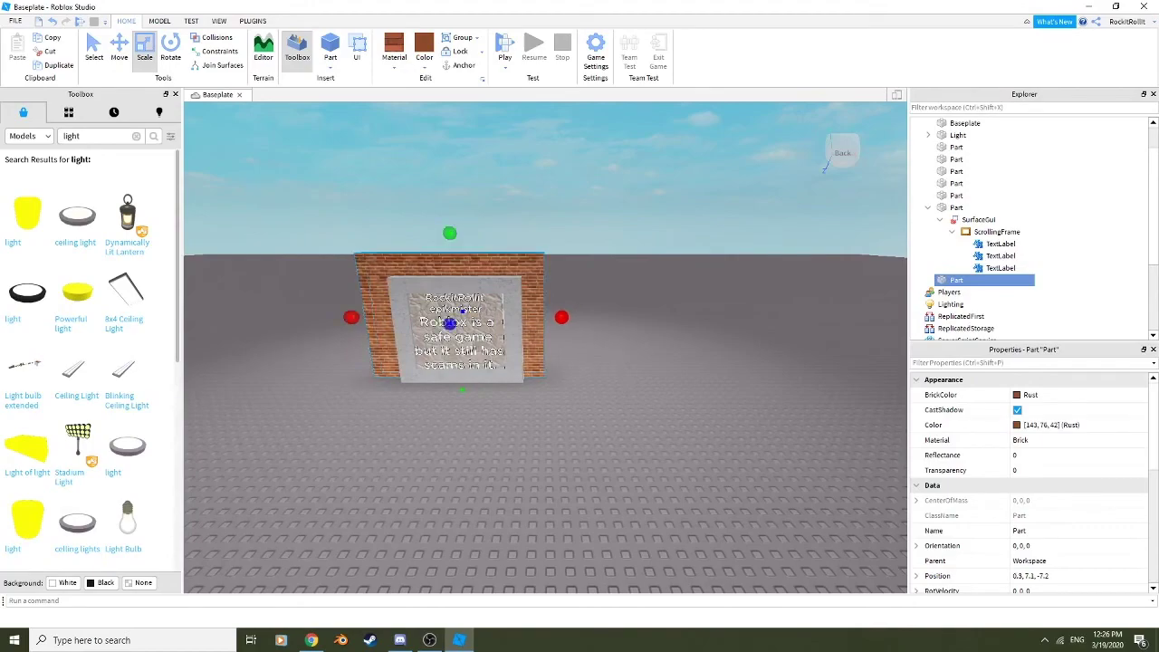
# Thicken the brick wall toward the back until its position reaches about -8.25 on the Z axis
pyautogui.press('w')
pyautogui.moveTo(560, 317); pyautogui.dragTo(670, 322, button='right')
pyautogui.moveTo(454, 350); pyautogui.dragTo(496, 347)
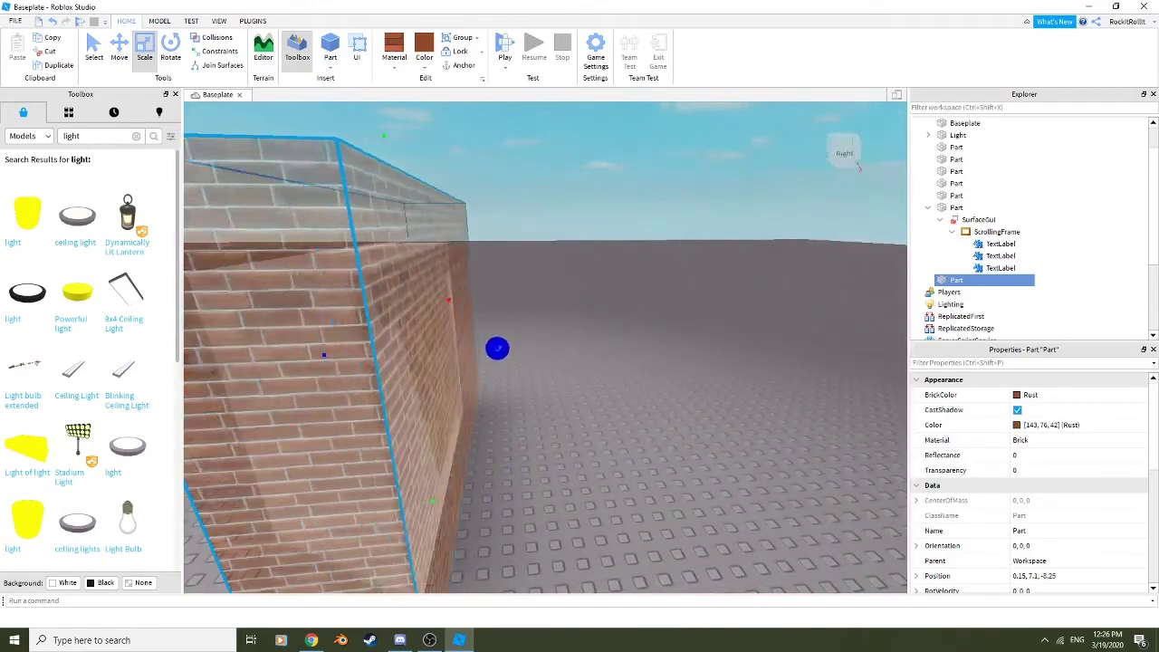
pyautogui.press('s')
pyautogui.moveTo(496, 347); pyautogui.dragTo(342, 356, button='right')
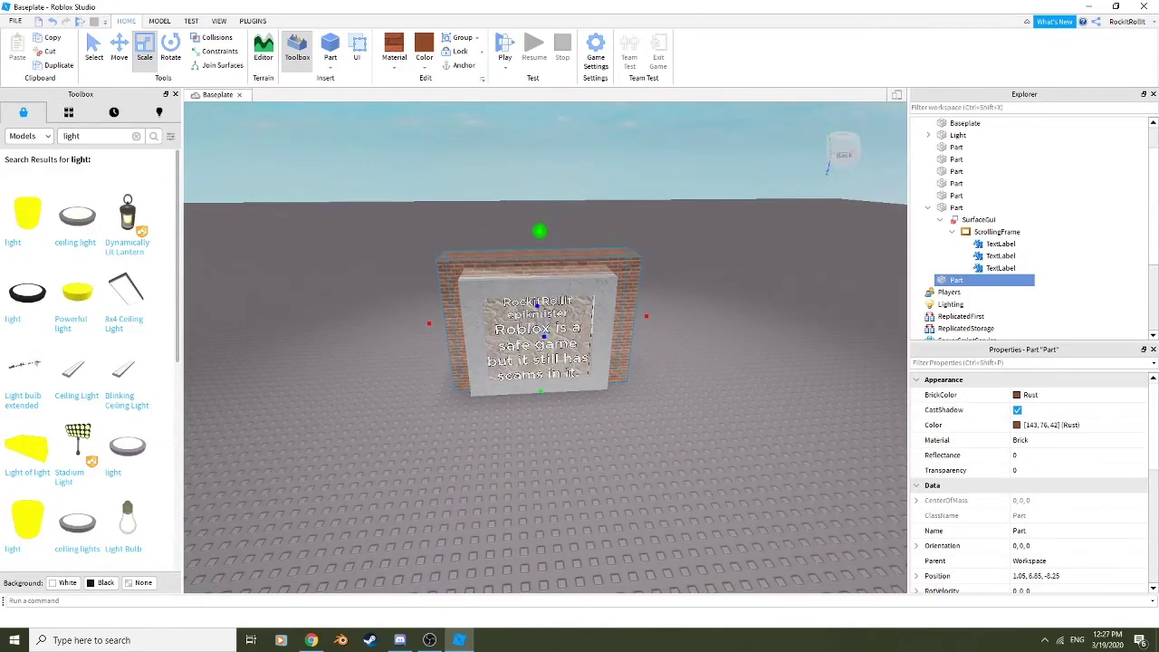
# Trim the brick wall's side to even out the border around the frame, with its position at 0.75, 6.65, -8.25
pyautogui.moveTo(553, 262); pyautogui.dragTo(539, 284, button='right')
pyautogui.press('w')
pyautogui.press('d')
pyautogui.moveTo(590, 277); pyautogui.dragTo(583, 278)
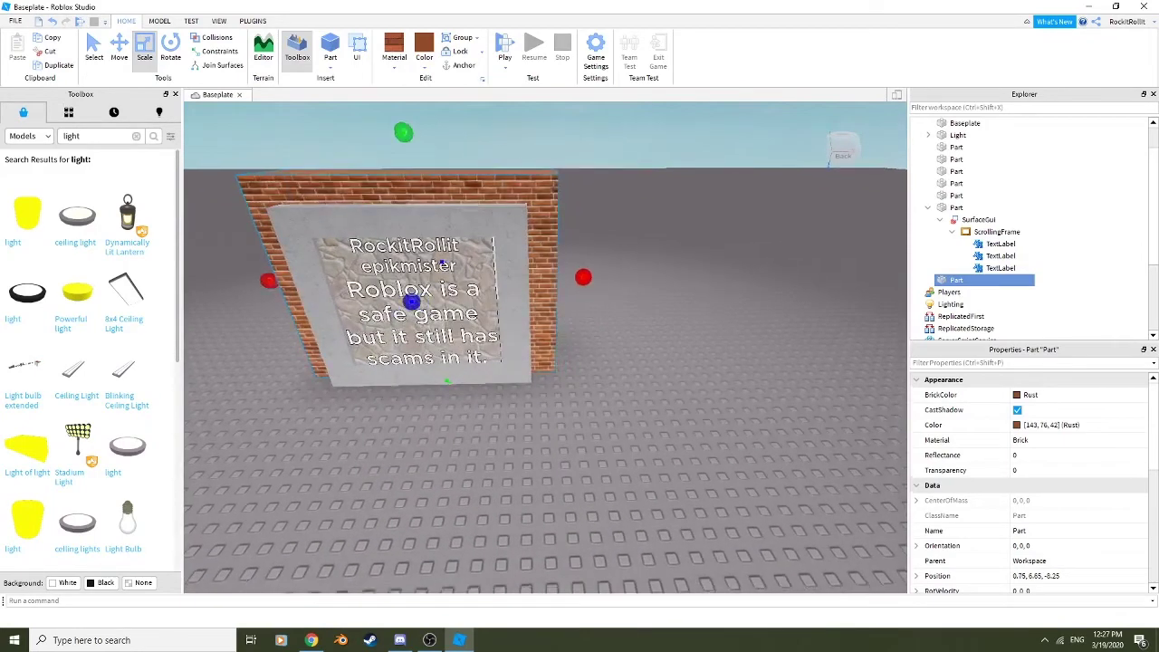
# Anchor the brick wall and group all the sign's parts into a model named messege/sign
pyautogui.moveTo(583, 277); pyautogui.dragTo(605, 262, button='right')
pyautogui.click(461, 65)
pyautogui.press('s')
pyautogui.press('a')
pyautogui.press('s')
pyautogui.moveTo(432, 155); pyautogui.dragTo(788, 338)
pyautogui.rightClick(527, 242)
pyautogui.click(561, 333)
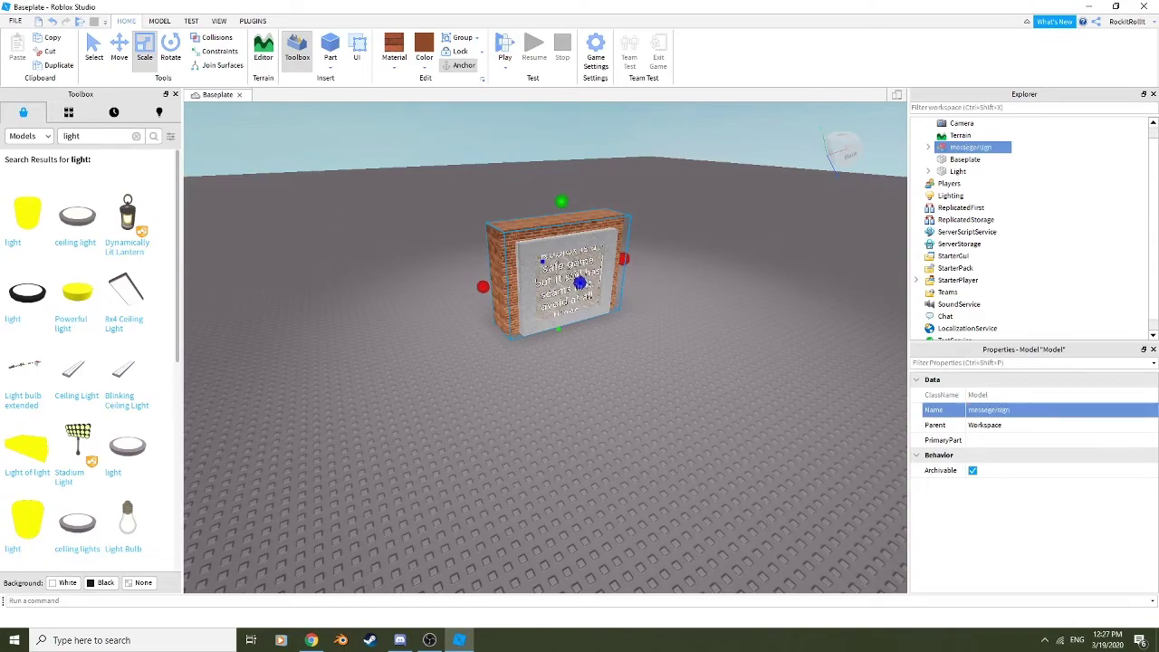
# Start a playtest and bring the avatar in front of the finished sign
pyautogui.moveTo(545, 348); pyautogui.dragTo(609, 402, button='right')
pyautogui.press('w')
pyautogui.press('s')
pyautogui.press('w')
pyautogui.press('s')
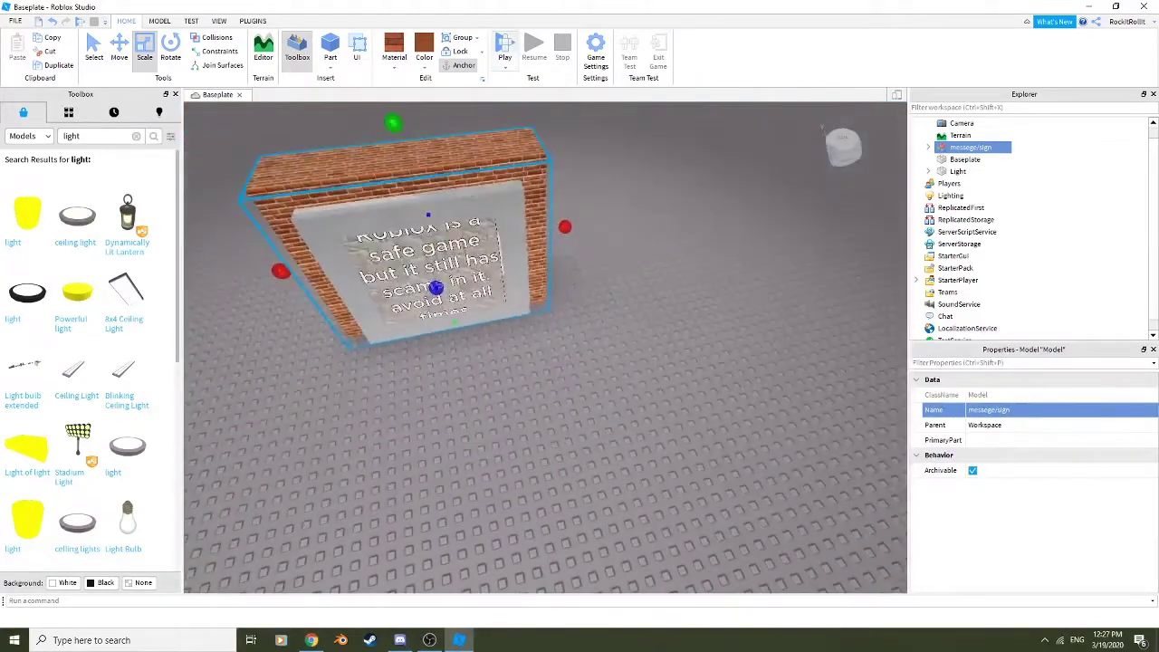
pyautogui.click(505, 44)
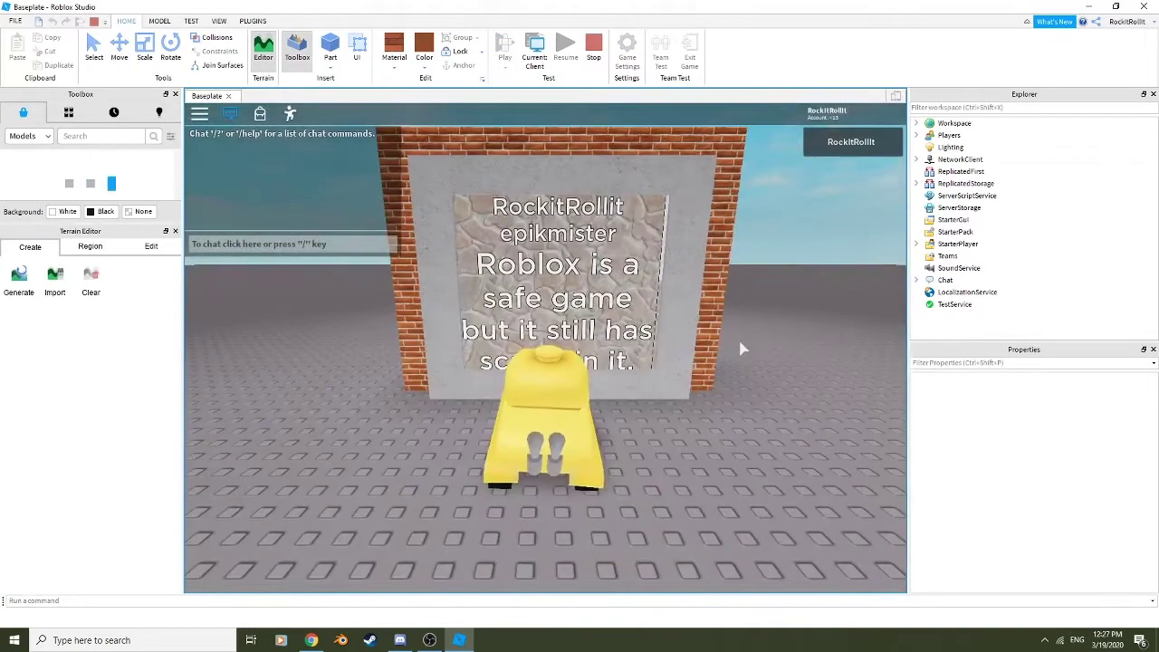
pyautogui.moveTo(568, 344); pyautogui.dragTo(656, 342, button='right')
pyautogui.press('s')
pyautogui.press('d')
pyautogui.press('a')
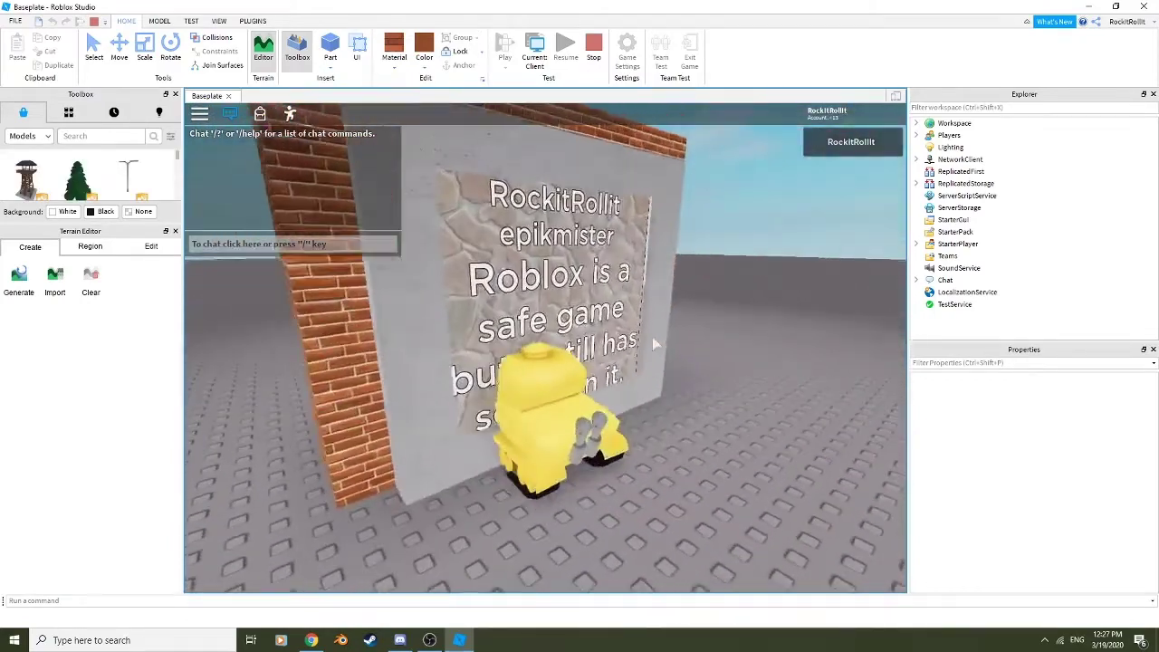
# Move the avatar up to the sign and scroll its message down to the last line
pyautogui.press('s')
pyautogui.press('a')
pyautogui.press('d')
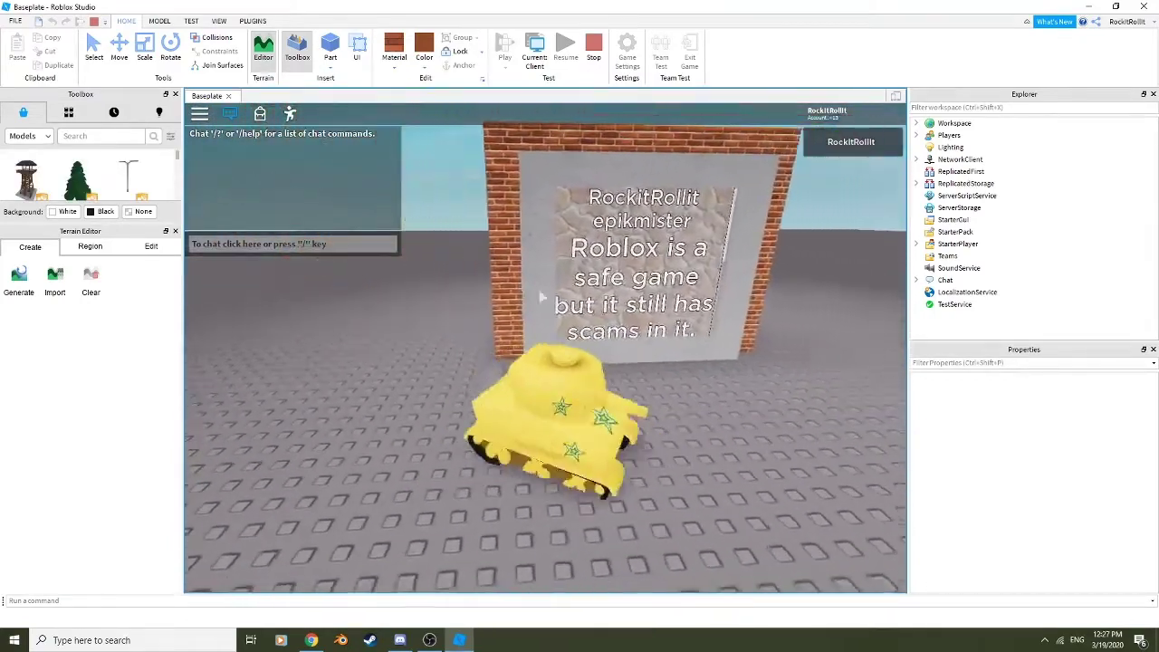
pyautogui.press('w')
pyautogui.press('a')
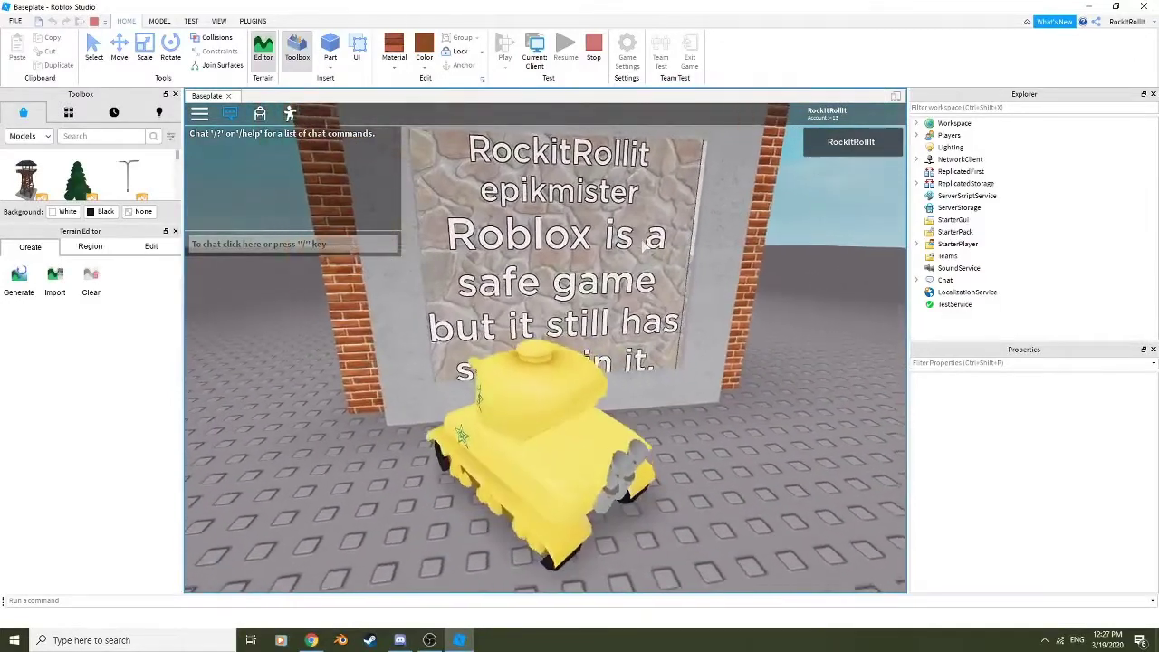
pyautogui.press('d')
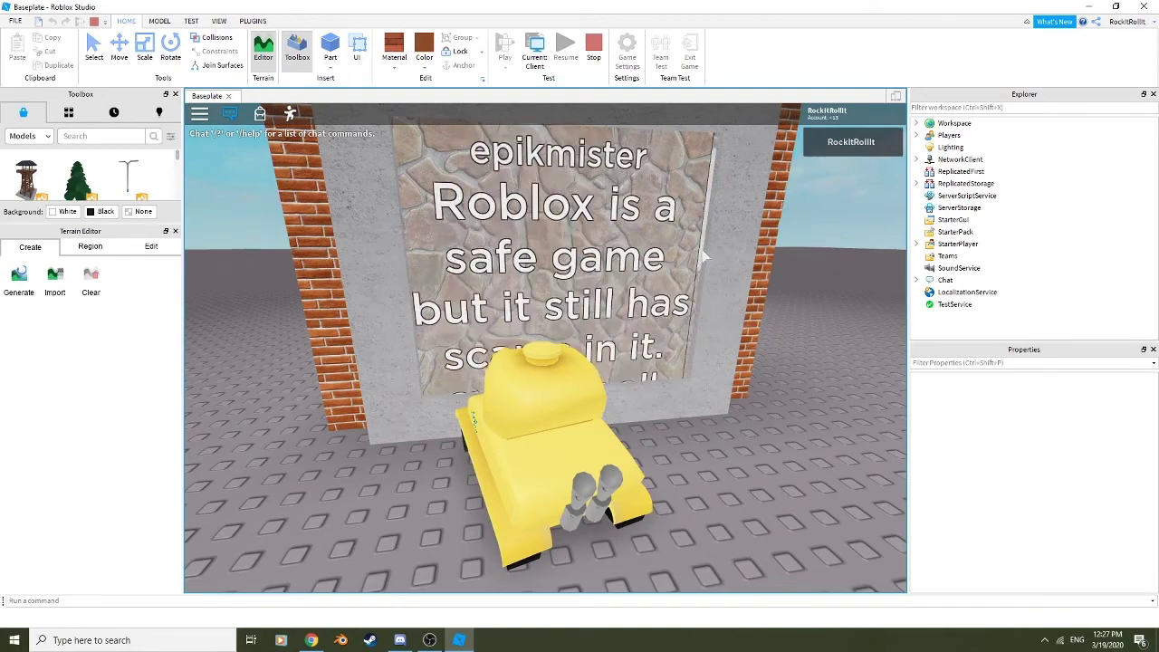
pyautogui.moveTo(694, 339)
pyautogui.mouseDown()
pyautogui.moveTo(695, 365)
pyautogui.moveTo(704, 309)
pyautogui.moveTo(696, 325)
pyautogui.mouseUp()
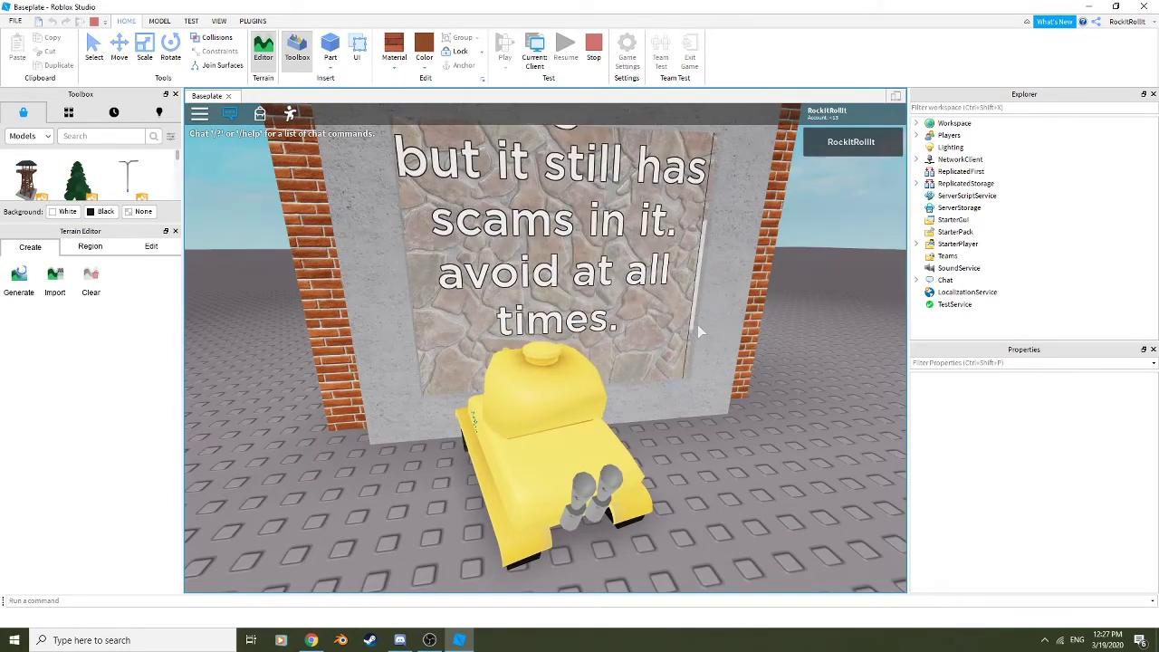
# Scroll the sign's message back up to its first line and move the avatar back
pyautogui.press('s')
pyautogui.moveTo(659, 330); pyautogui.dragTo(659, 330, button='right')
pyautogui.moveTo(653, 312); pyautogui.dragTo(664, 219)
pyautogui.moveTo(664, 218); pyautogui.dragTo(664, 225, button='right')
pyautogui.press('s')
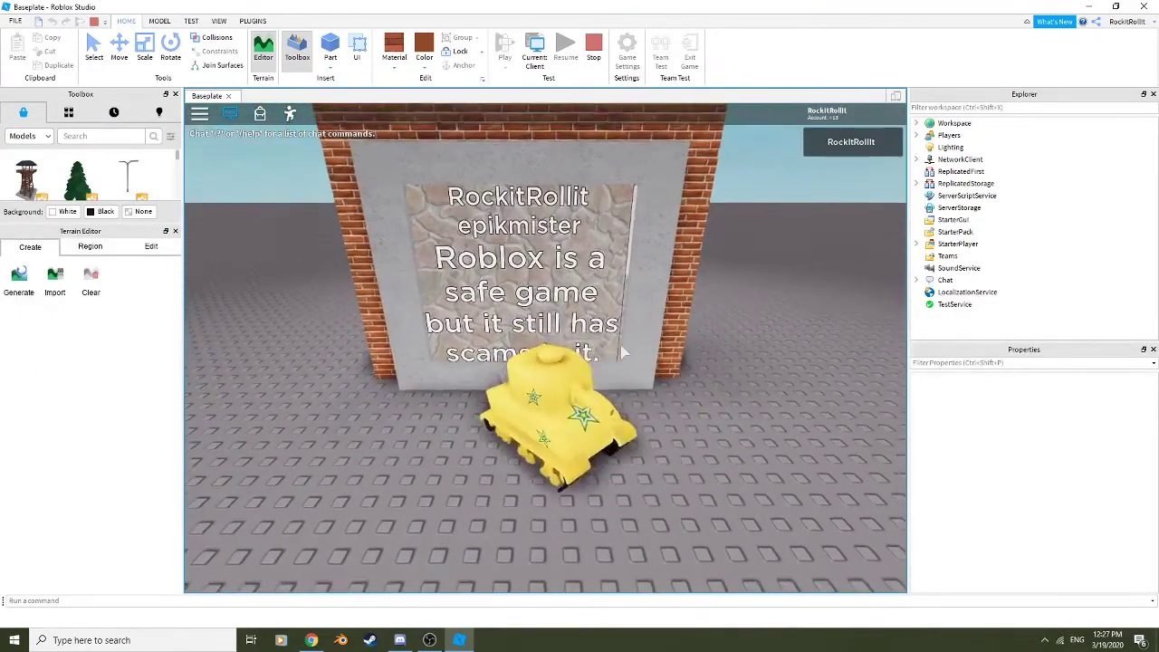
# Inspect the sign's text, concrete frame and brick border from near and far during the playtest
pyautogui.scroll(-3, 616, 331)
pyautogui.press('w')
pyautogui.scroll(3, 597, 324)
pyautogui.press('s')
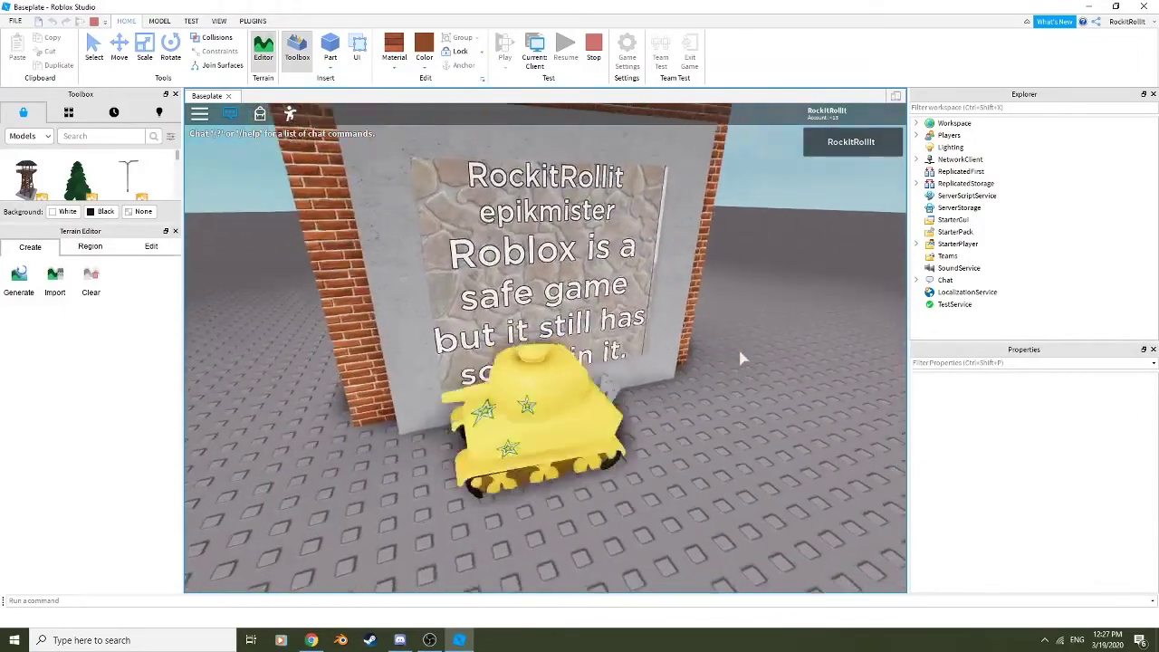
pyautogui.scroll(-3, 740, 357)
pyautogui.moveTo(688, 365); pyautogui.dragTo(688, 365, button='right')
pyautogui.press('w')
pyautogui.press('d')
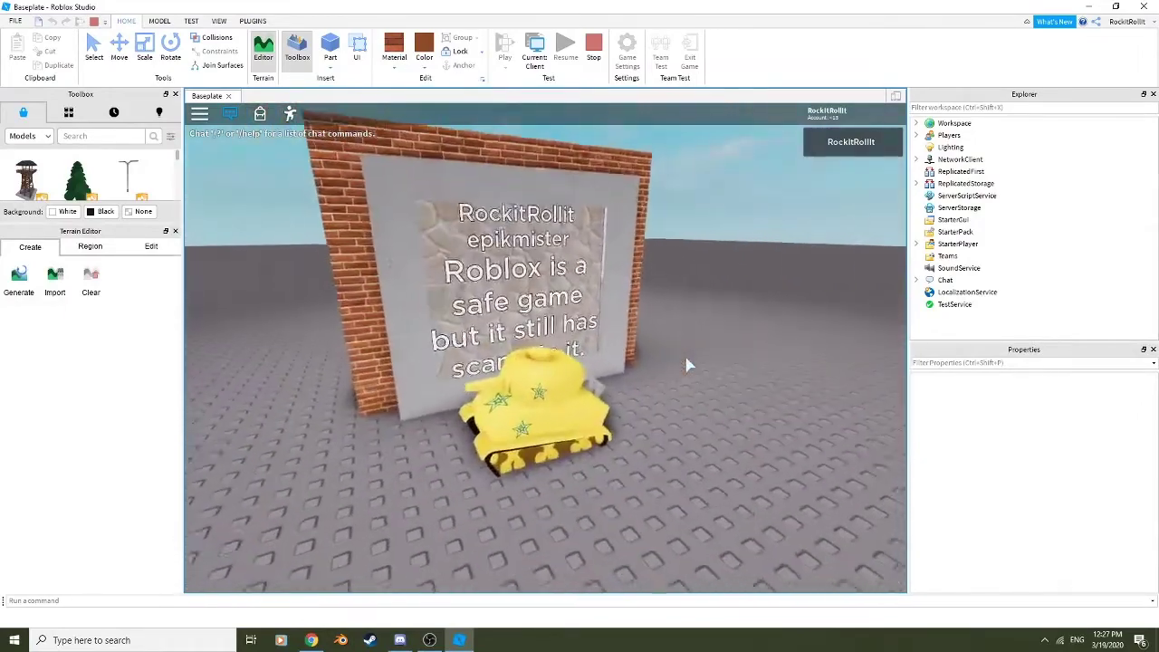
pyautogui.scroll(3, 689, 365)
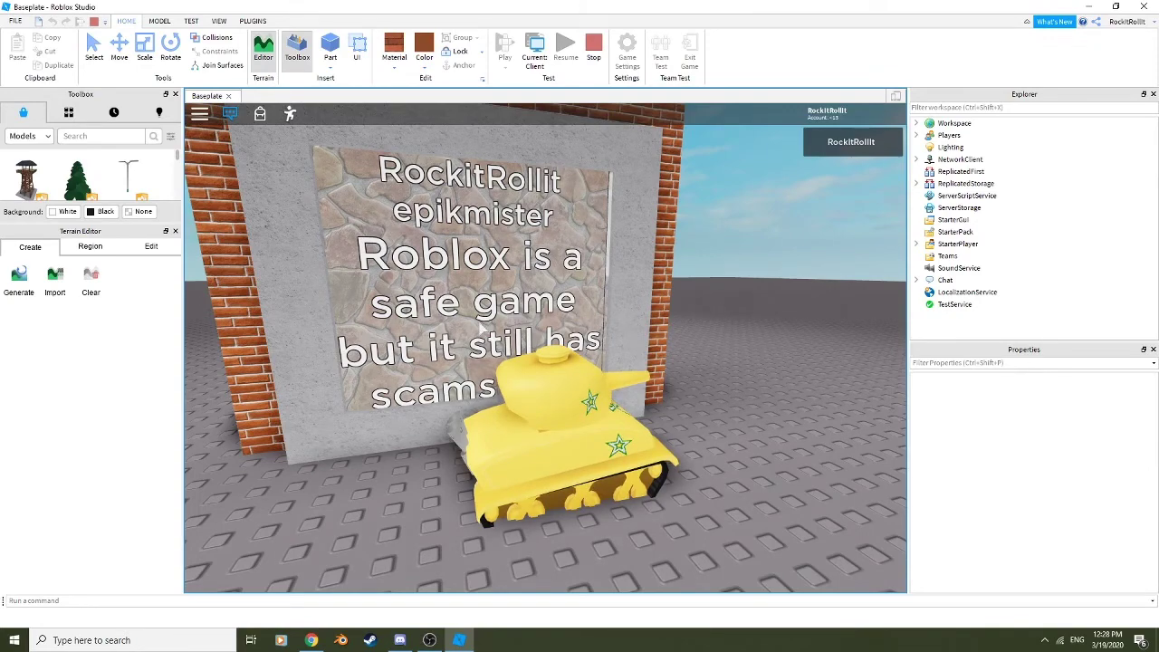
pyautogui.moveTo(667, 330); pyautogui.dragTo(714, 336, button='right')
pyautogui.scroll(-3, 667, 330)
pyautogui.scroll(2, 714, 336)
pyautogui.press('w')
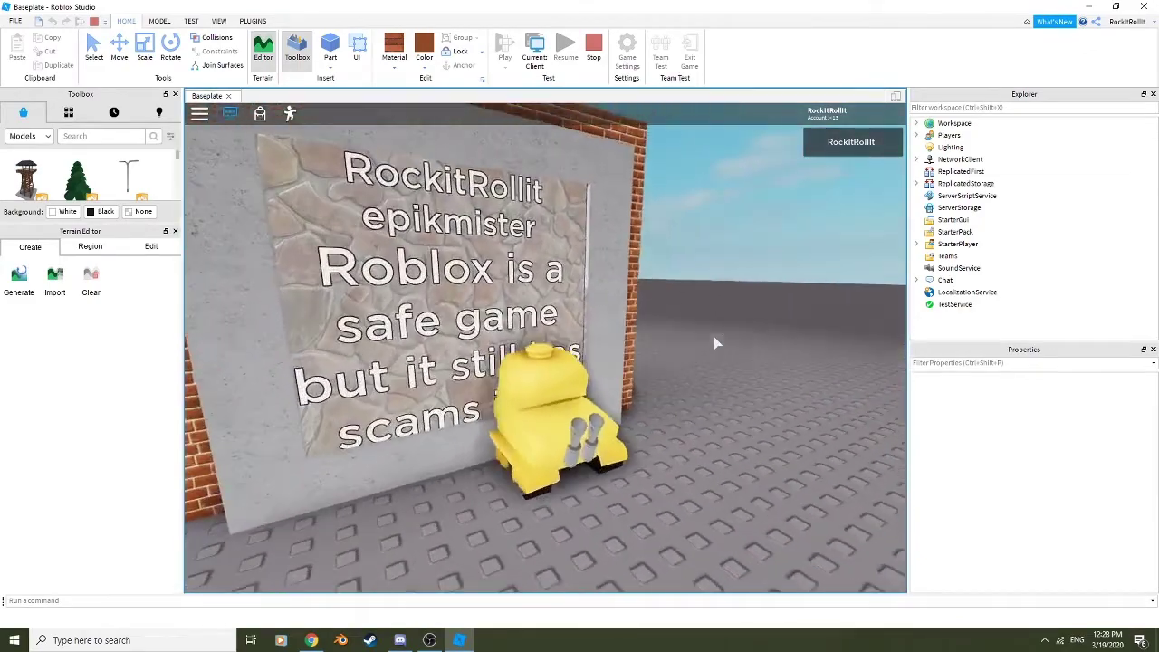
pyautogui.press('s')
pyautogui.press('a')
pyautogui.press('w')
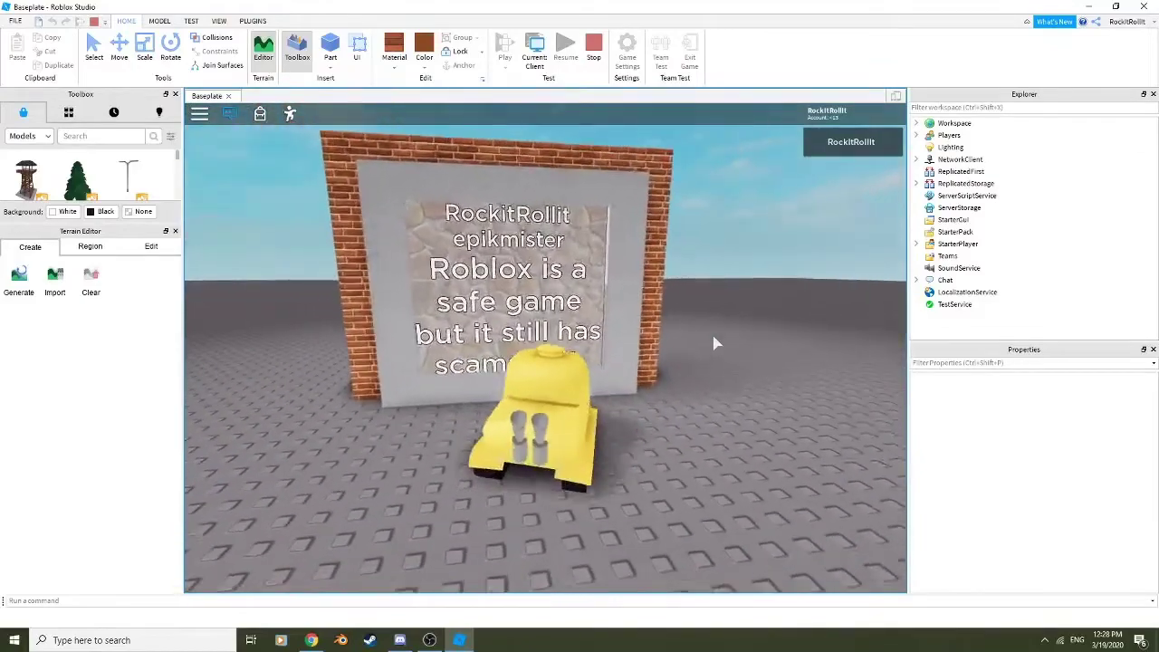
pyautogui.press('a')
pyautogui.press('s')
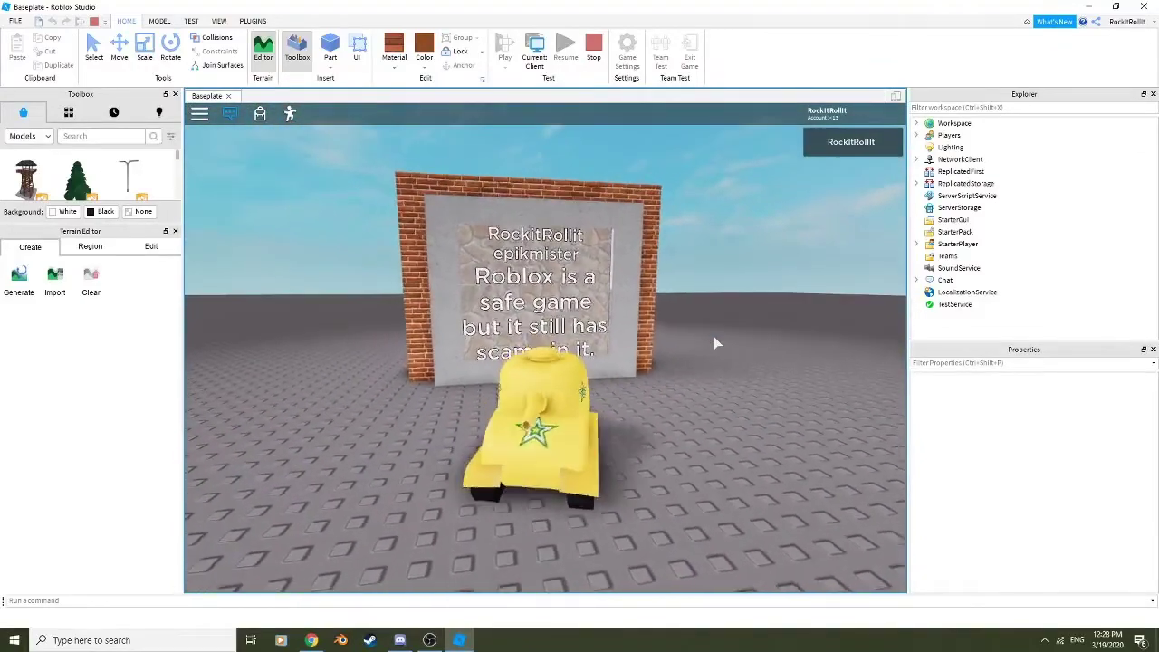
pyautogui.press('d')
# Move the avatar around in front of the sign and examine it from the side, from above and from ground level
pyautogui.moveTo(716, 332); pyautogui.dragTo(745, 322, button='right')
pyautogui.press('w')
pyautogui.press('w')
pyautogui.press('a')
pyautogui.press('d')
pyautogui.press('d')
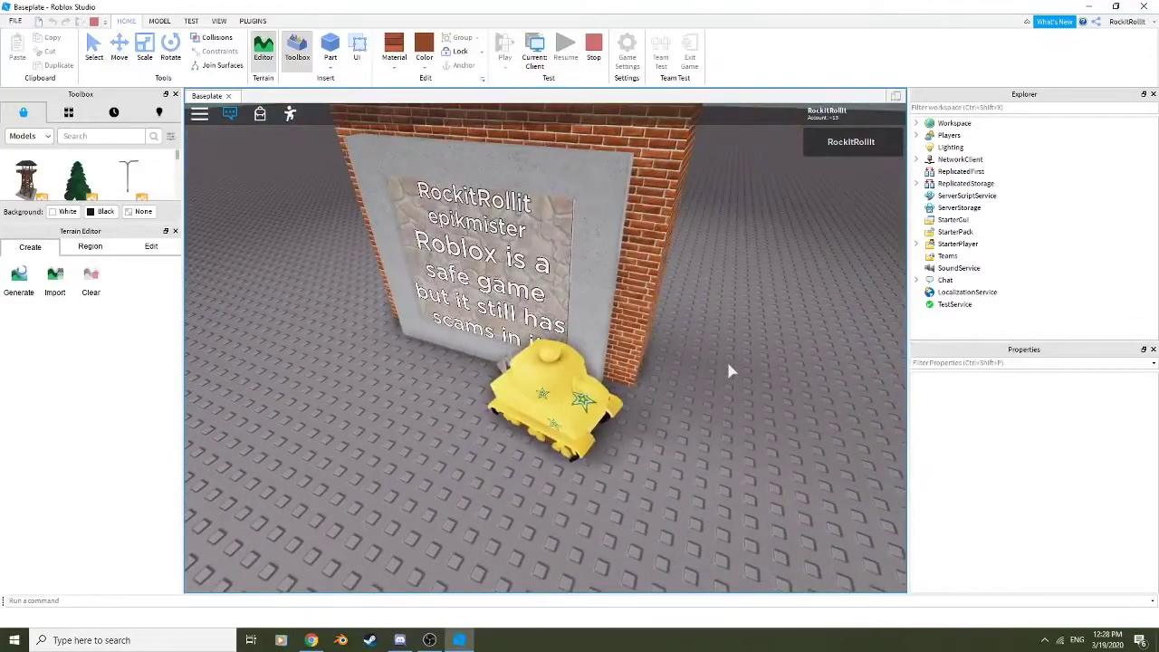
pyautogui.moveTo(728, 365); pyautogui.dragTo(728, 364, button='right')
pyautogui.press('a')
pyautogui.press('d')
pyautogui.press('w')
pyautogui.press('a')
pyautogui.press('s')
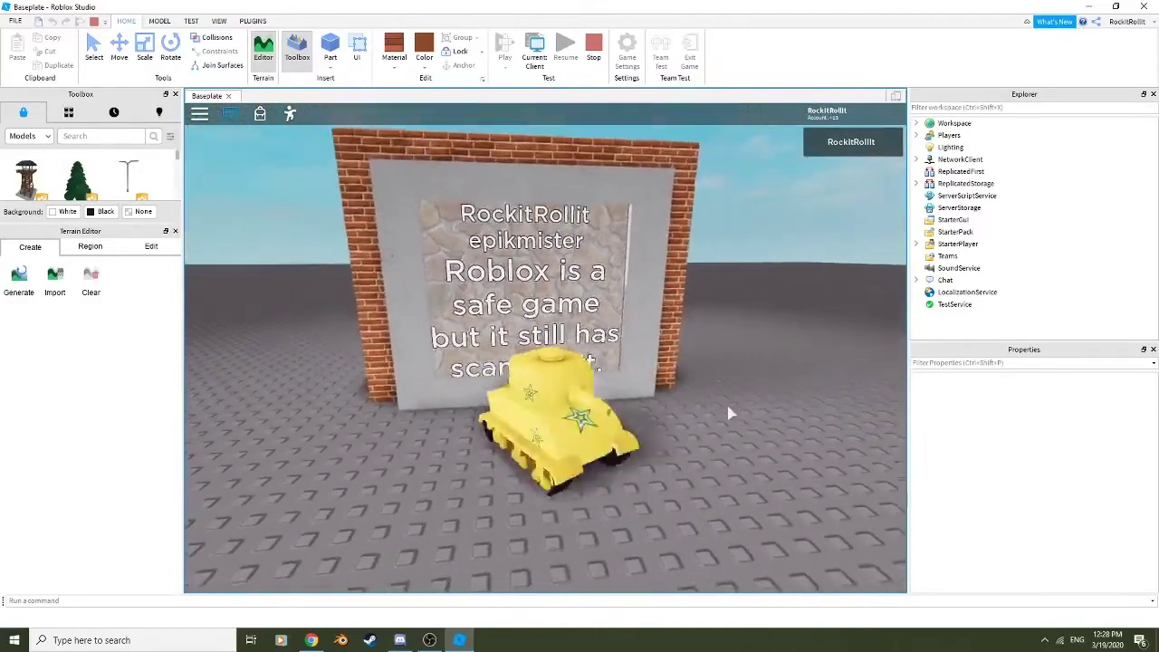
pyautogui.press('w')
pyautogui.press('s')
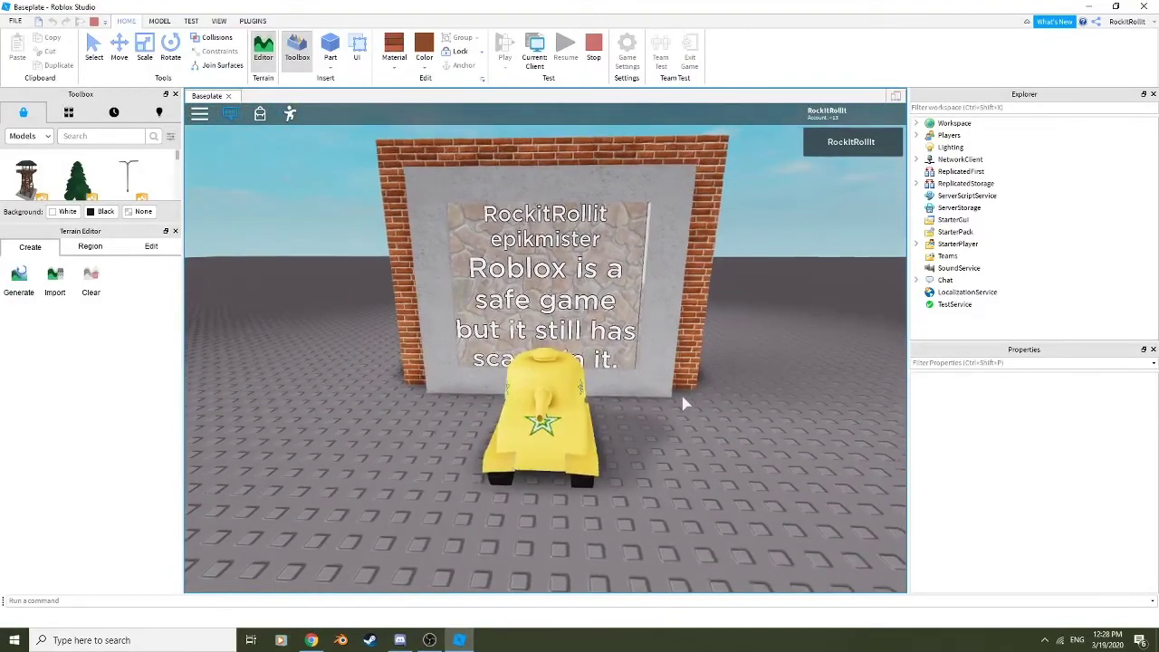
pyautogui.press('s')
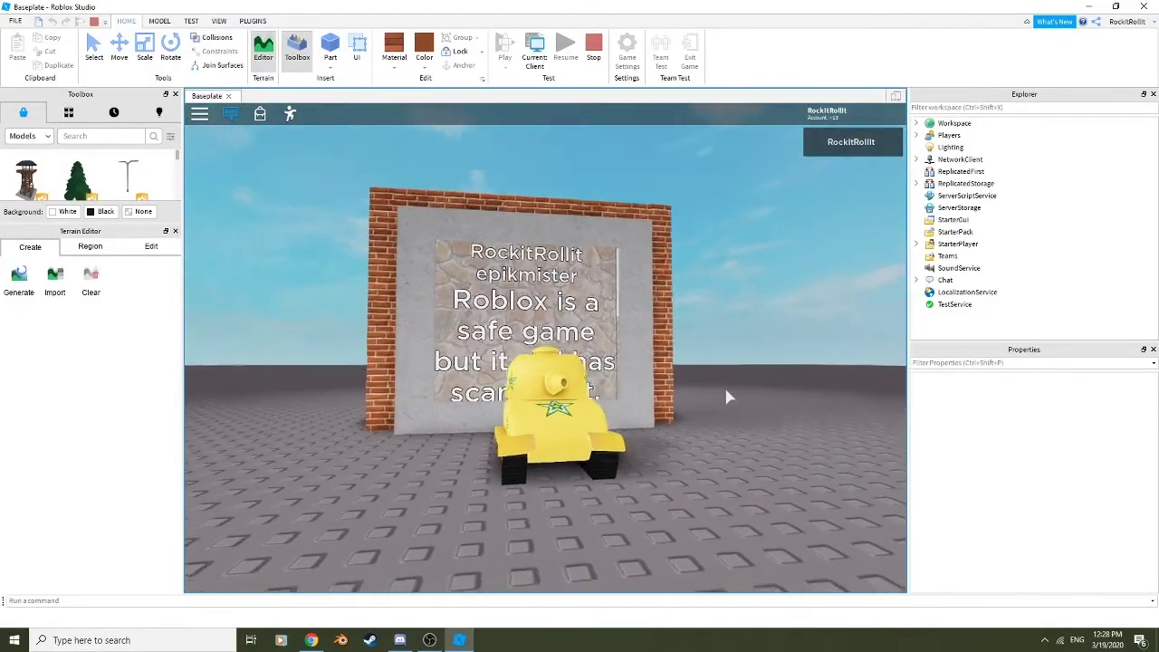
pyautogui.press('d')
pyautogui.moveTo(725, 389); pyautogui.dragTo(727, 390, button='right')
pyautogui.press('a')
pyautogui.press('d')
pyautogui.press('a')
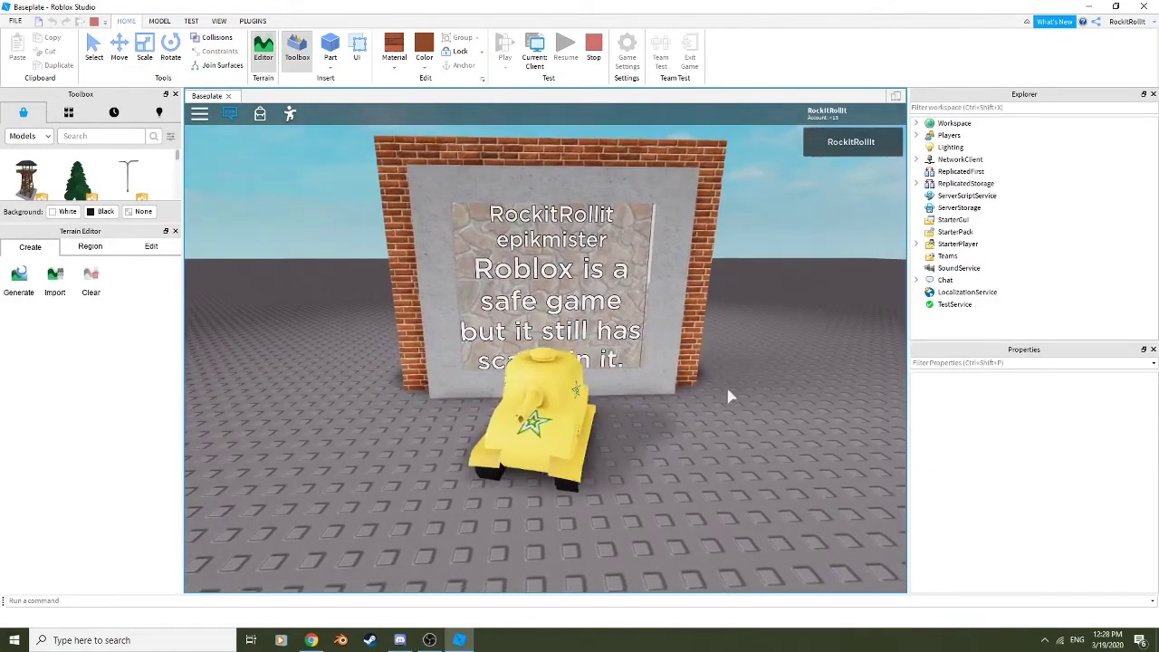
pyautogui.press('a')
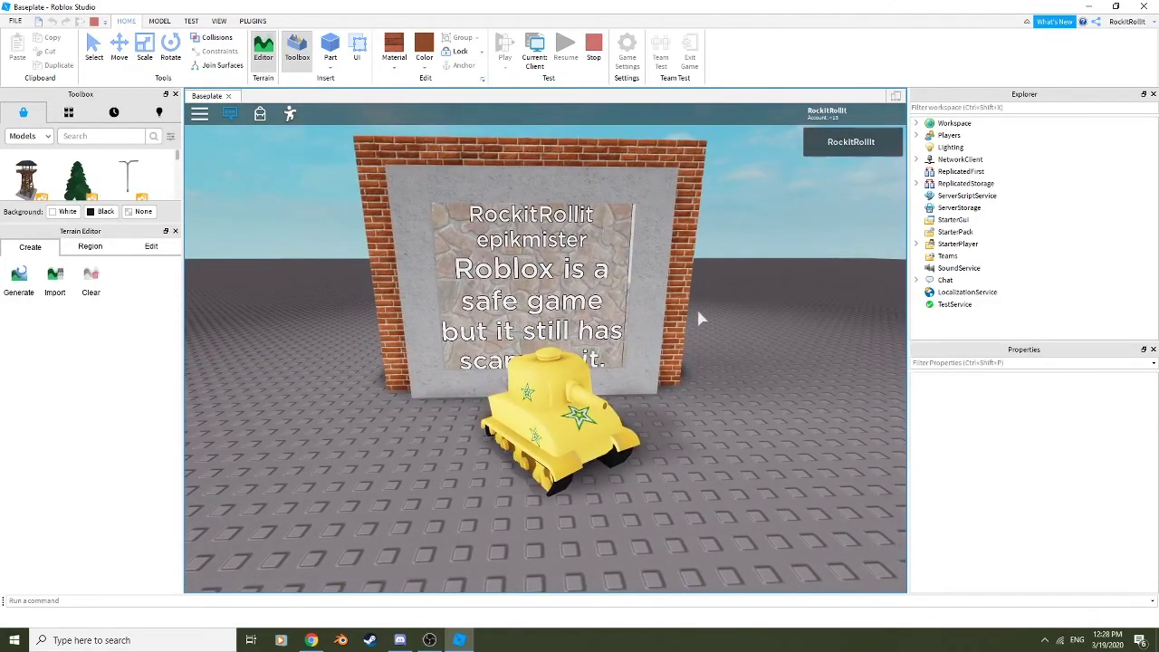